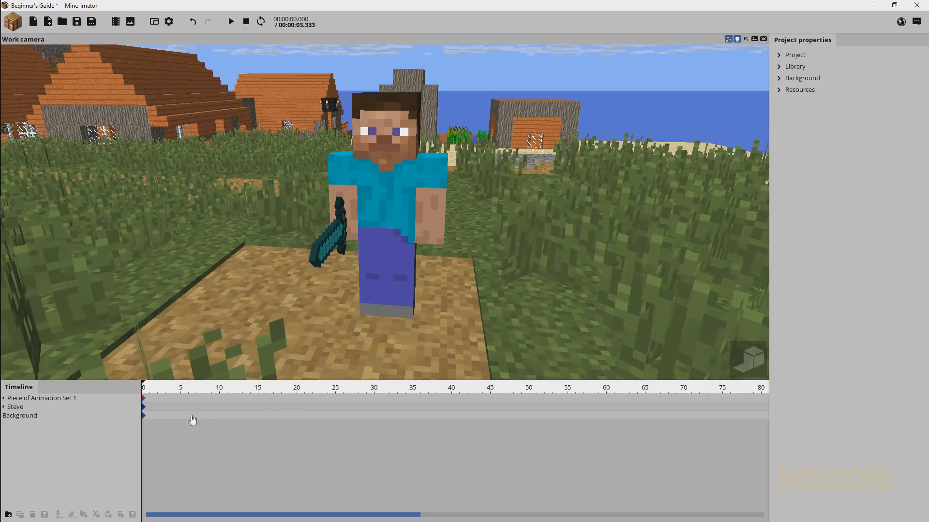
Add a keyframe for Steve at frame 30 and set its Z rotation to 180°
click(3, 406)
click(11, 415)
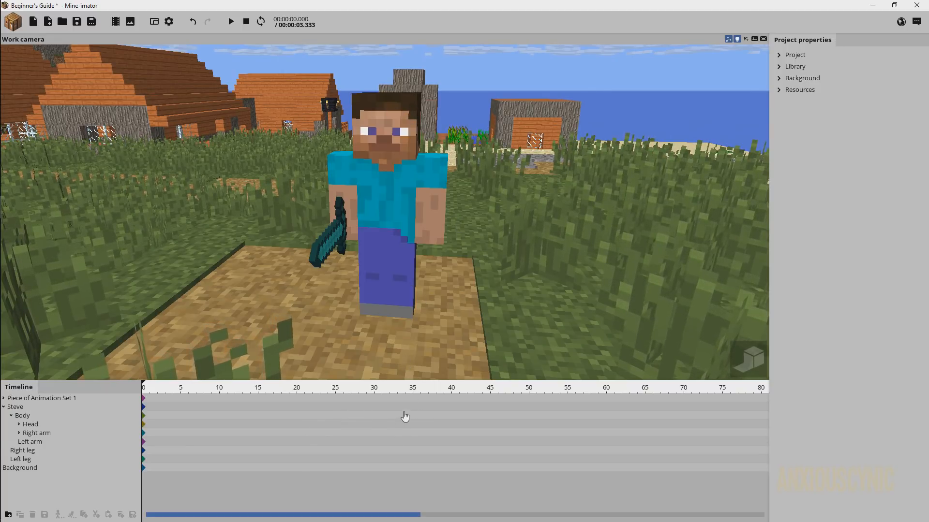
click(373, 408)
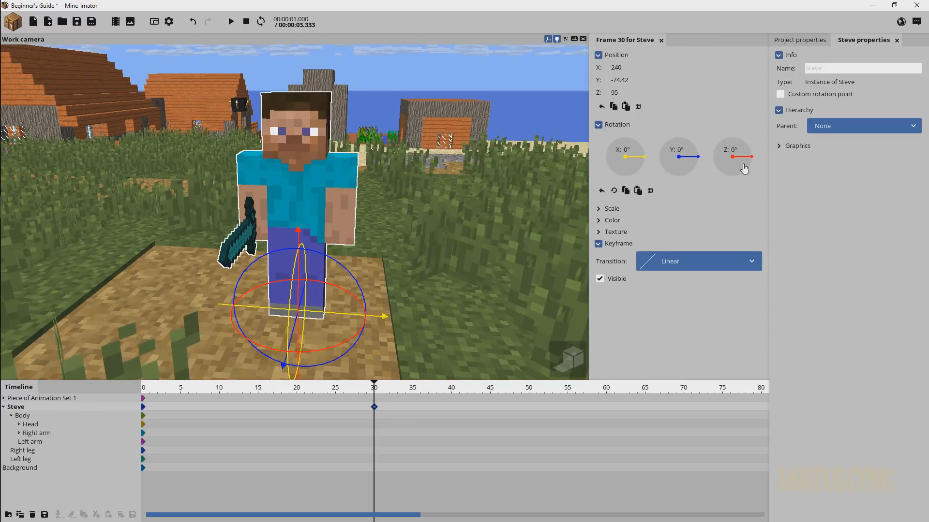
drag(751, 157, 692, 164)
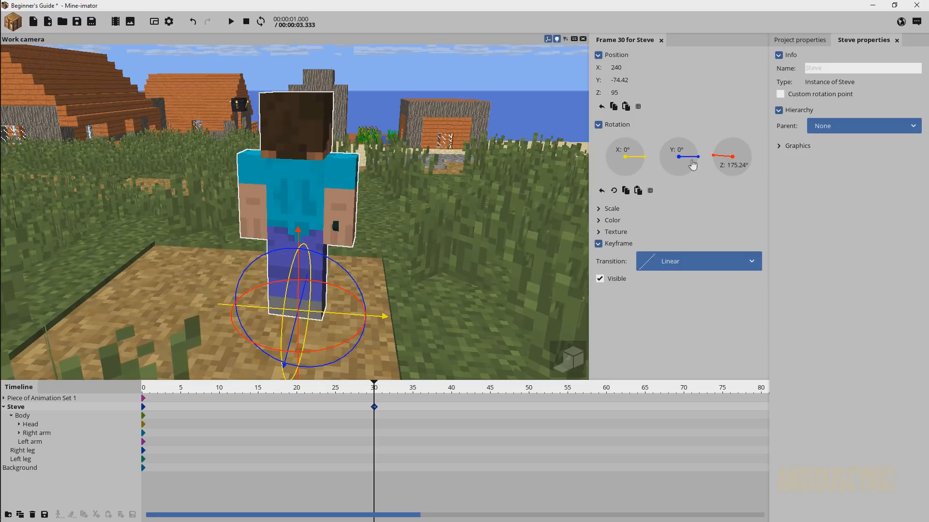
click(735, 165)
text(180)
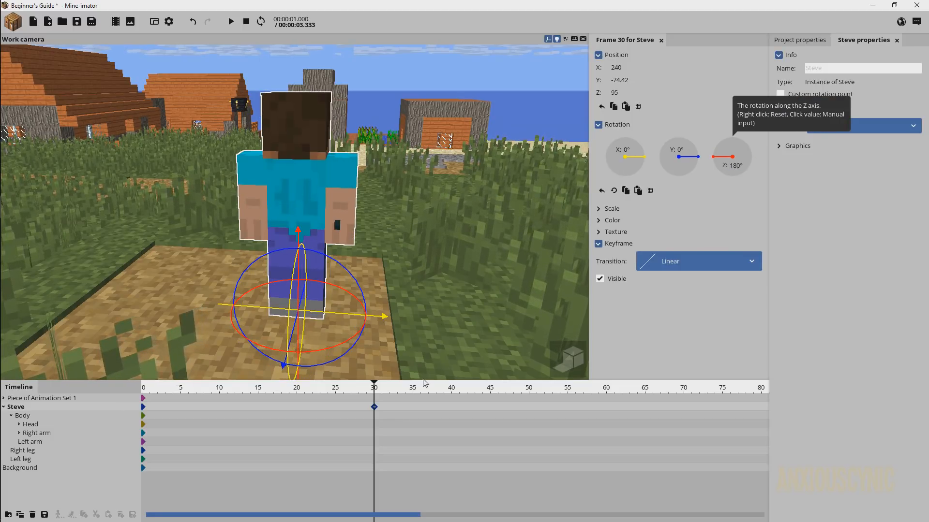
Play the turning animation from frame 0 to preview Steve's rotation
click(143, 391)
key(space)
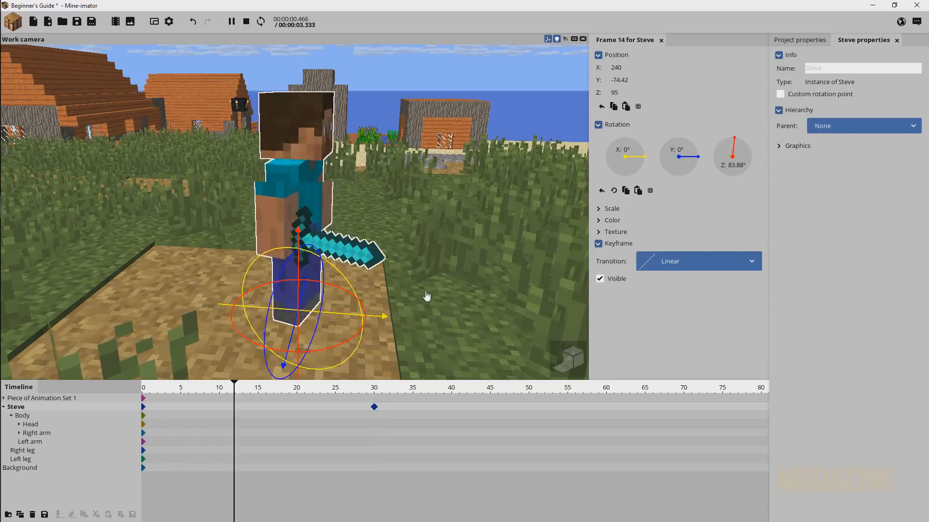
key(space)
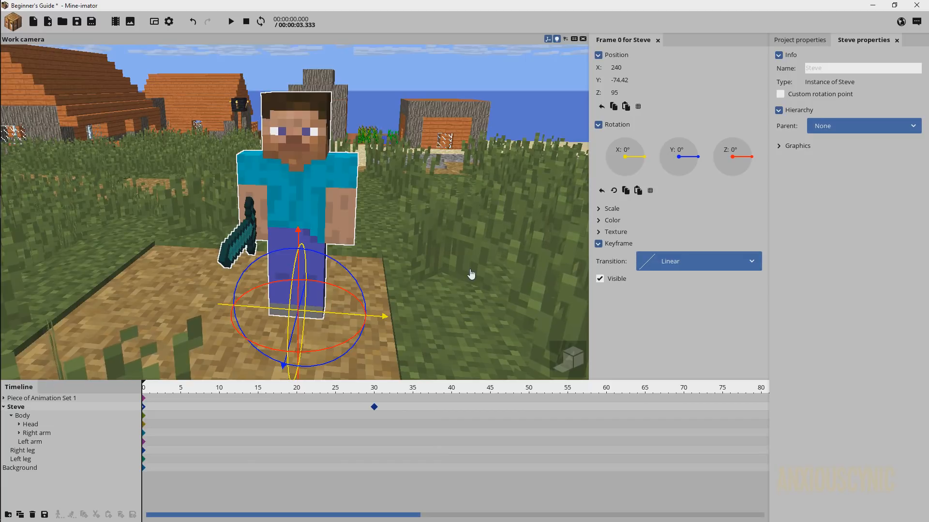
Compare Steve's rotation at frames 0, 15 and 30 to examine how the keyframes are interpolated
click(376, 410)
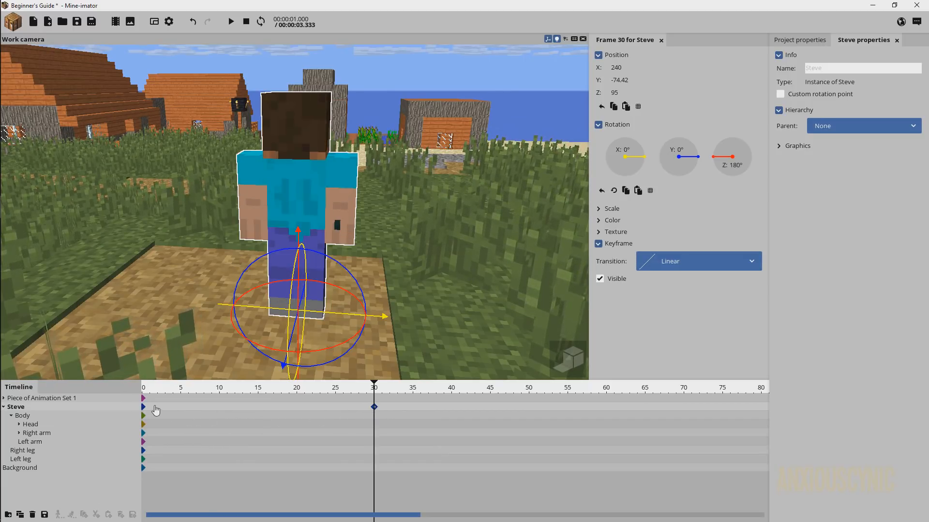
click(144, 408)
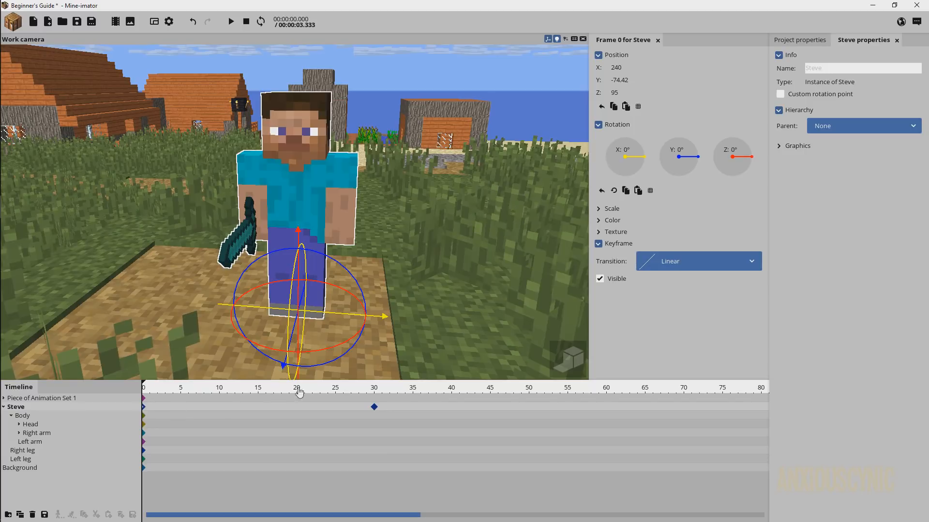
click(374, 408)
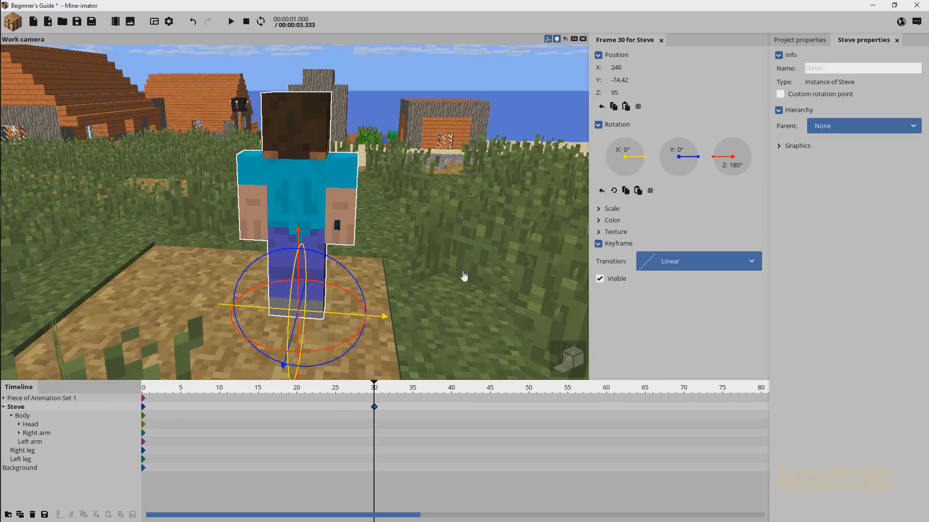
click(259, 415)
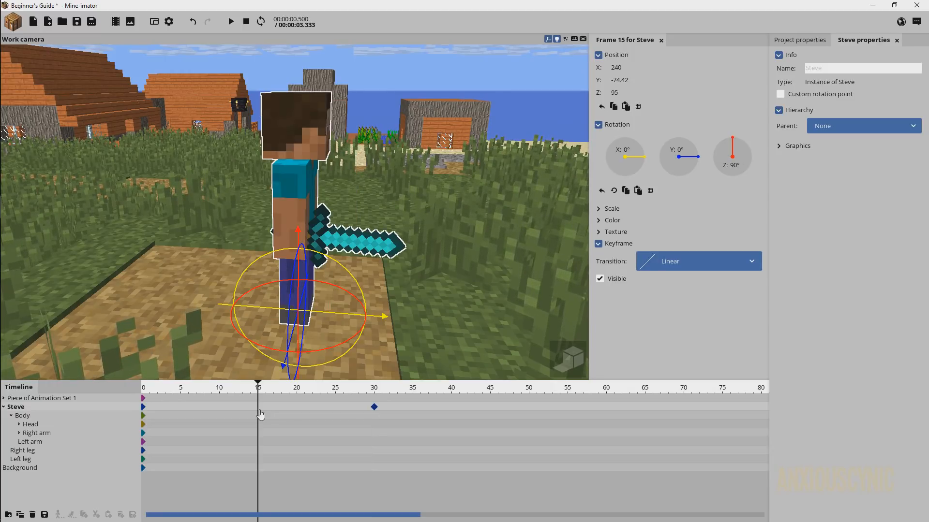
click(373, 410)
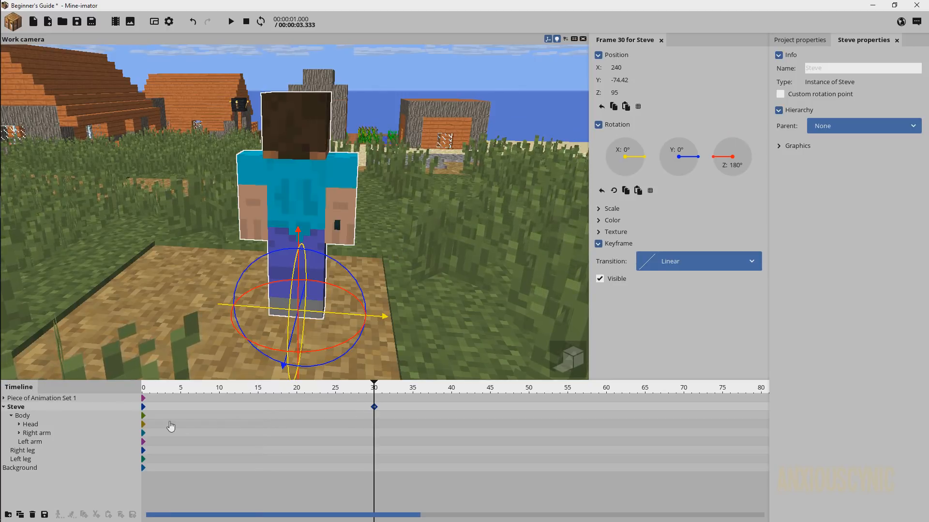
click(143, 408)
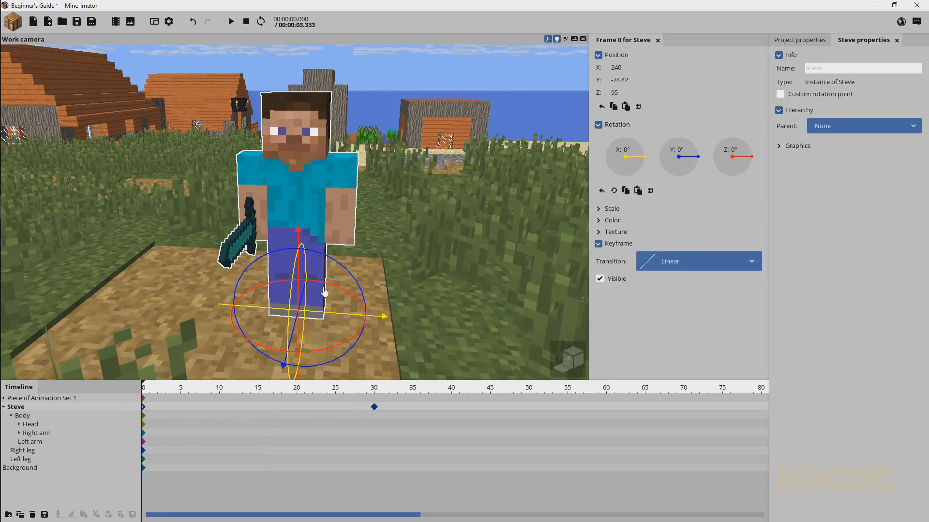
click(374, 406)
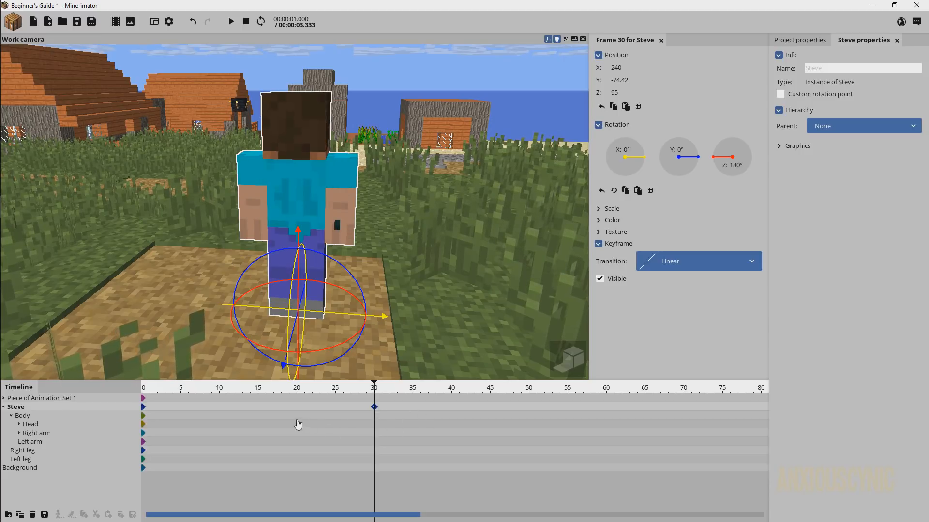
click(258, 412)
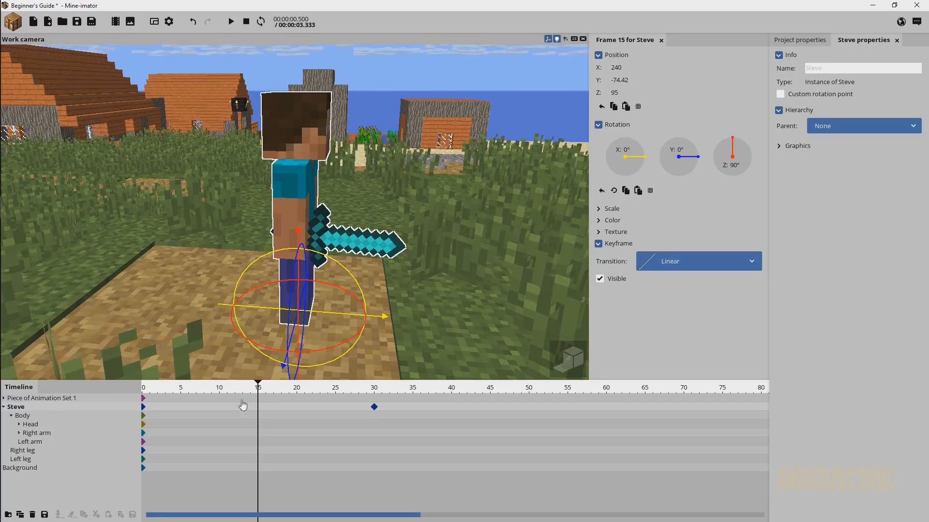
drag(205, 393, 125, 390)
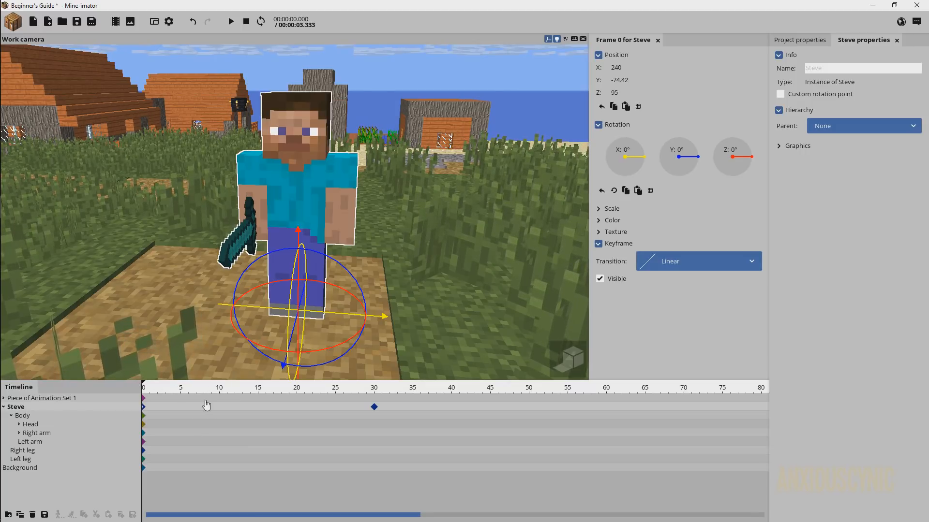
Copy Steve's starting keyframe to frame 10 and move his frame 30 keyframe to frame 40
click(144, 408)
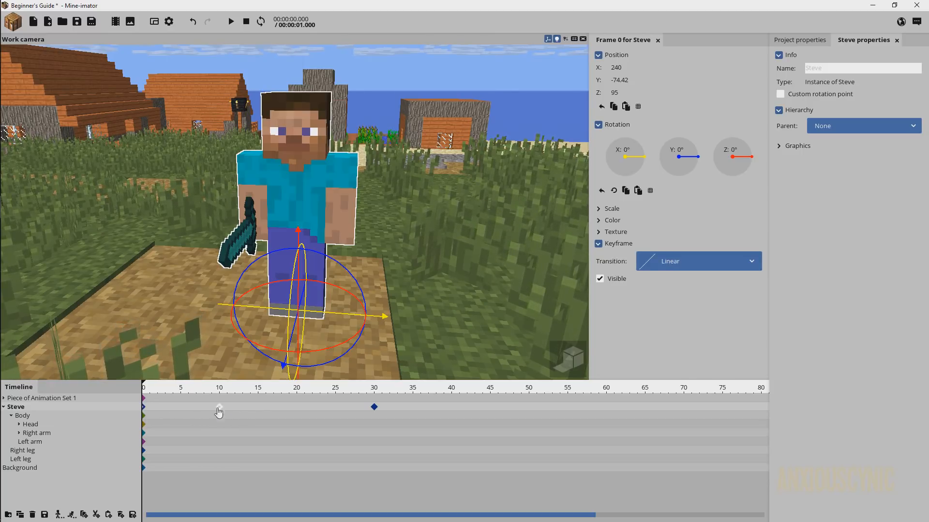
click(374, 409)
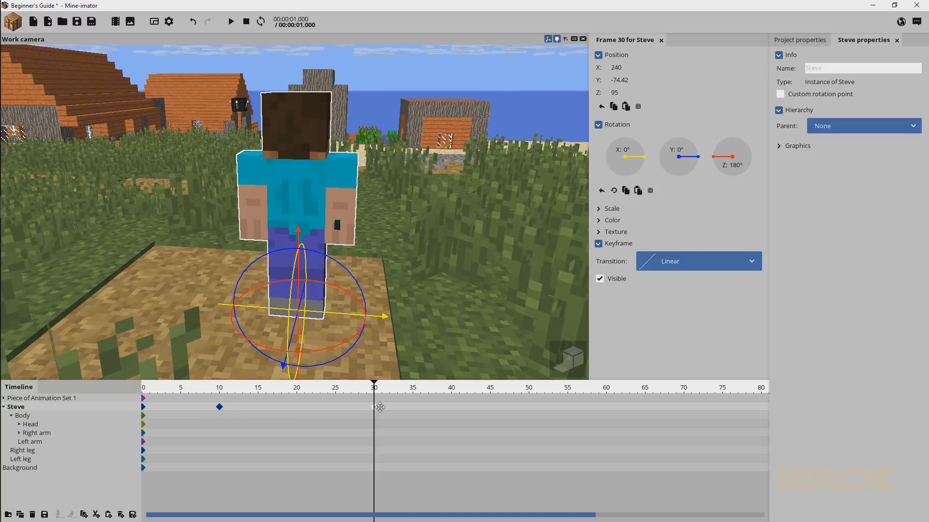
drag(380, 407, 456, 407)
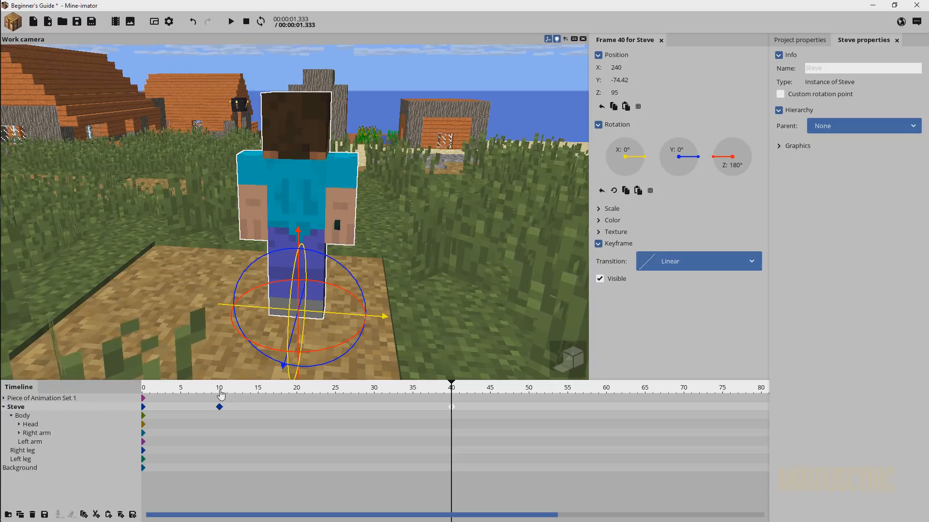
key(space)
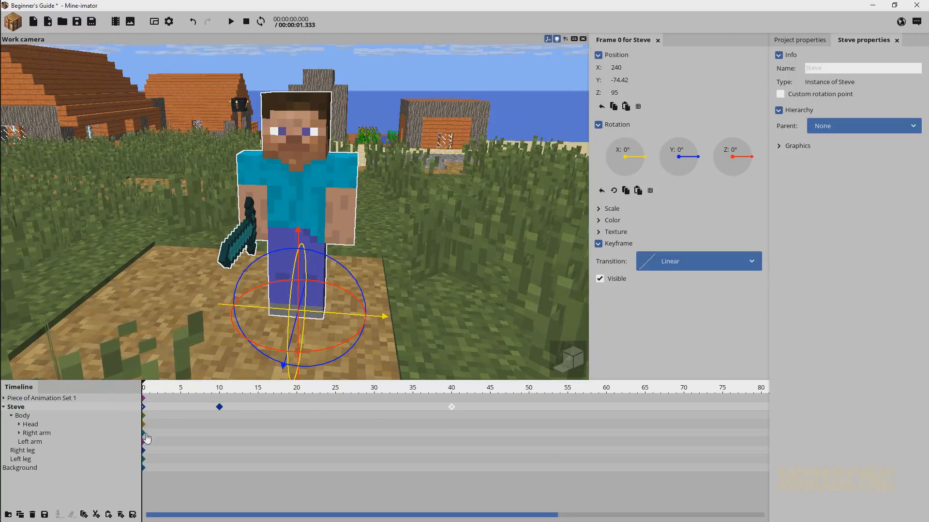
Add keyframes at frame 40 for Steve's body, head, both arms and both legs in their current pose
click(451, 390)
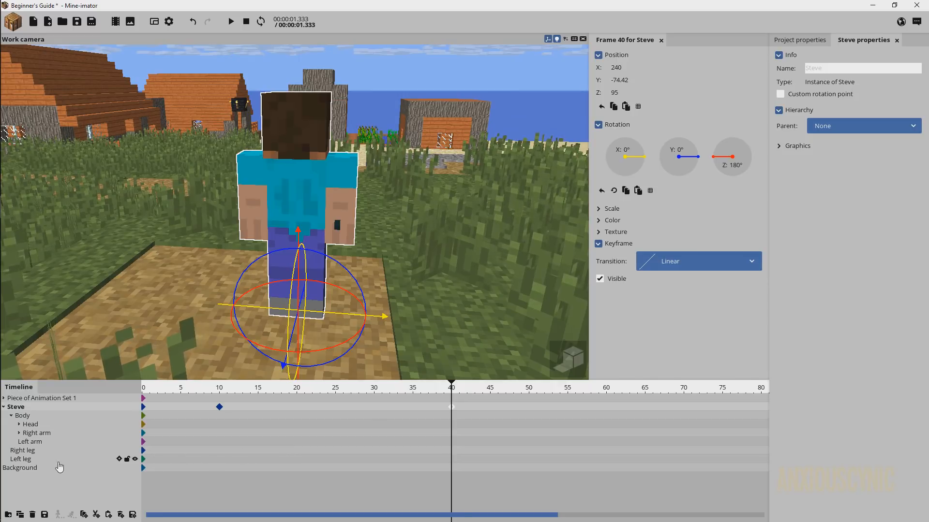
drag(60, 464, 16, 420)
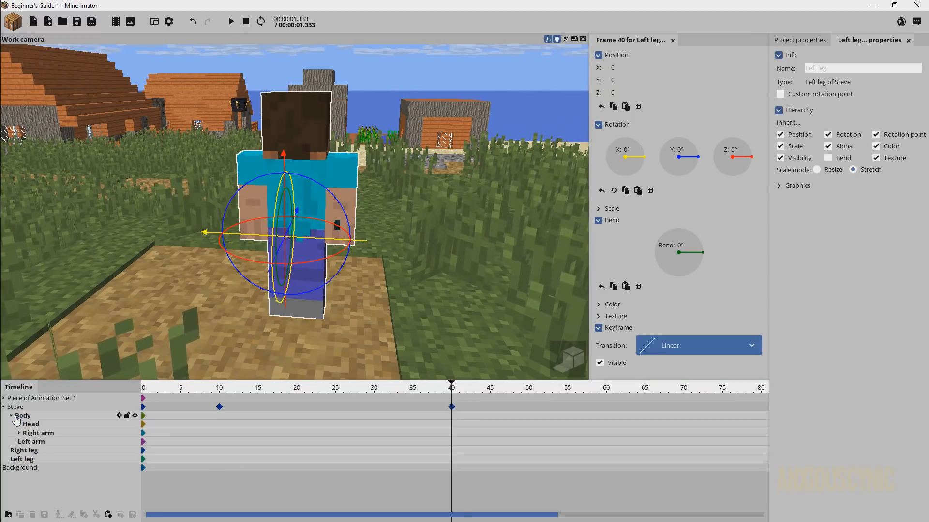
click(602, 330)
click(603, 329)
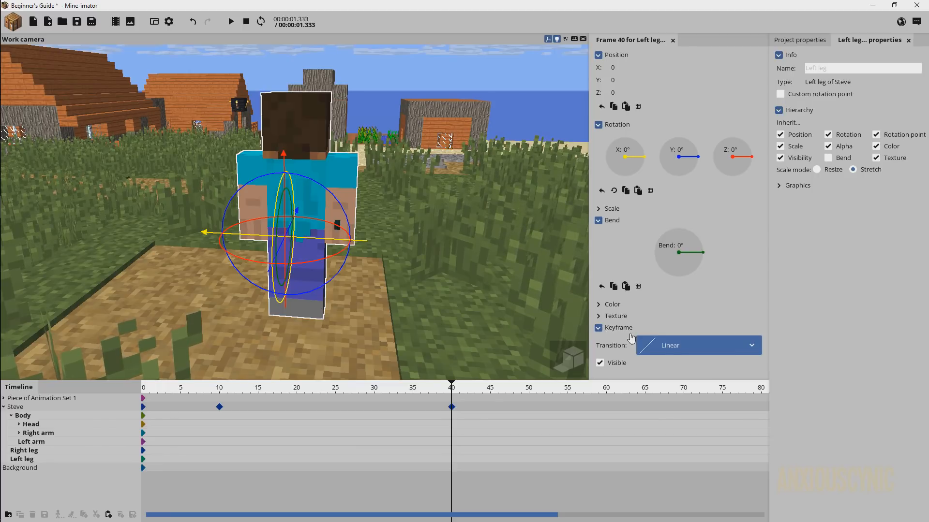
click(600, 364)
click(600, 363)
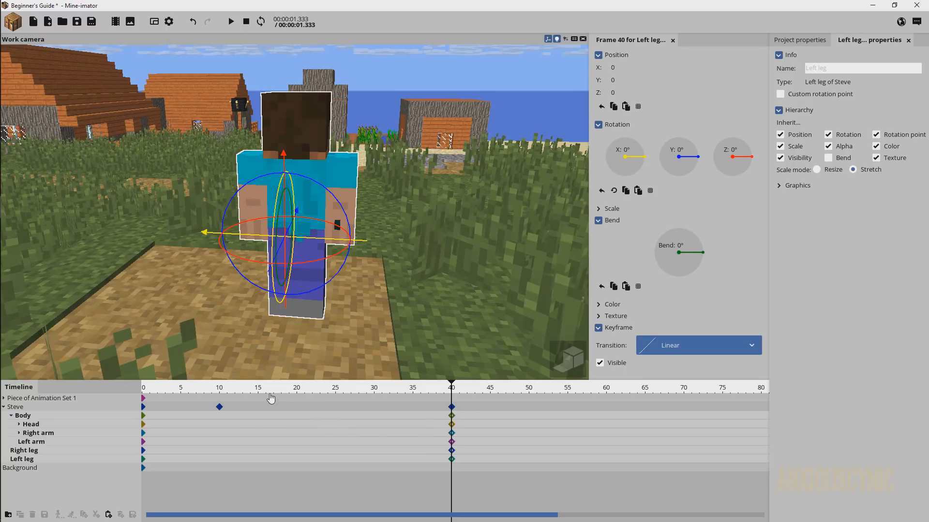
Scrub through frames 0 to 20 to examine when Steve starts turning and how his feet move
drag(206, 390, 139, 387)
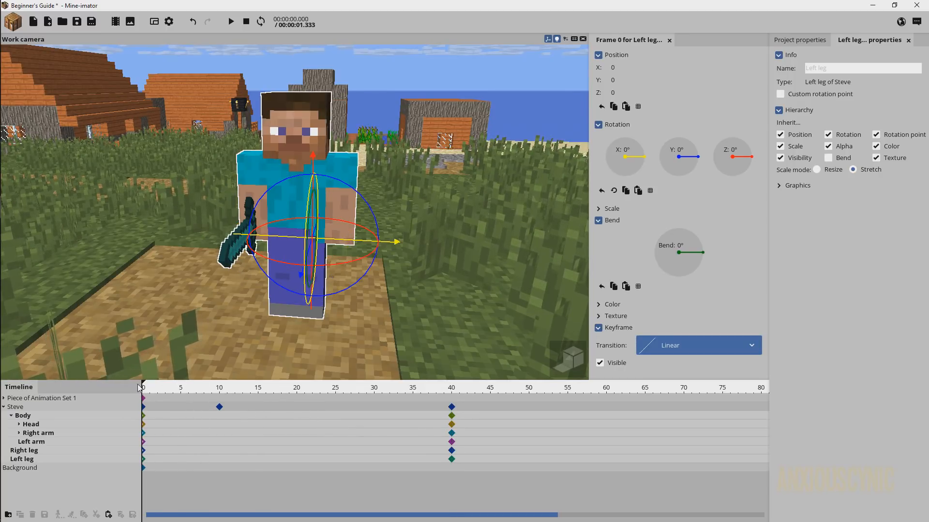
drag(202, 387, 227, 411)
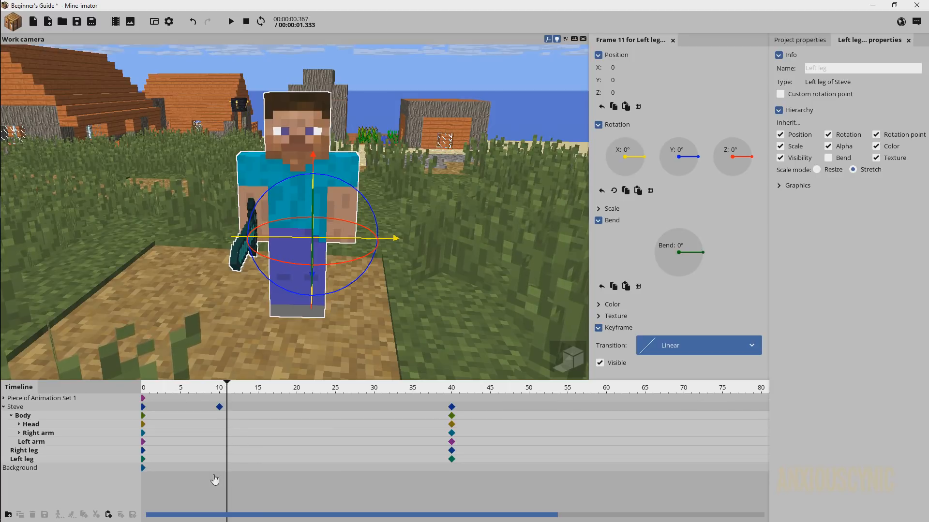
click(219, 407)
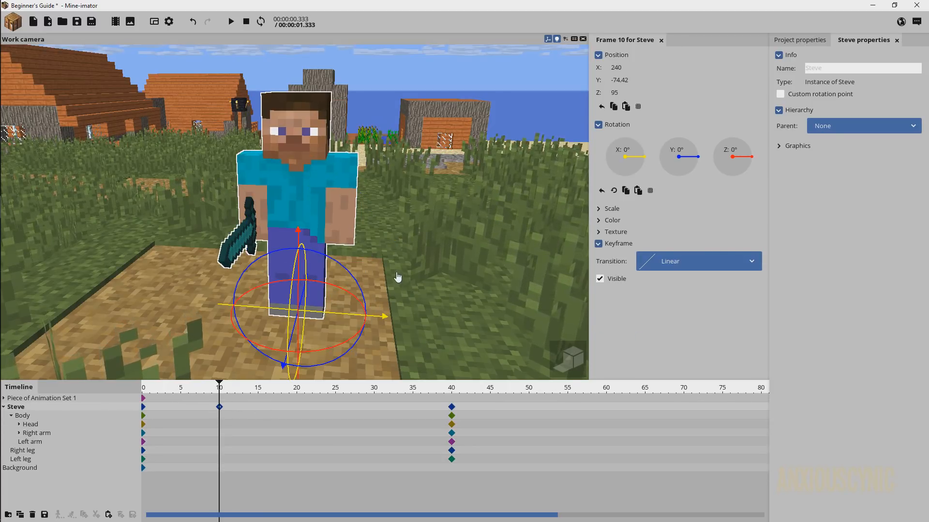
drag(398, 277, 429, 261)
drag(229, 389, 296, 389)
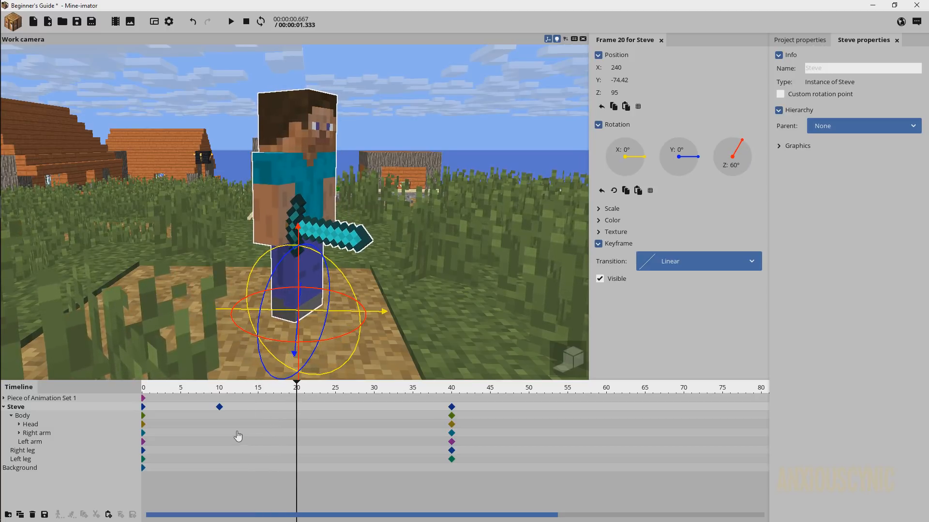
Add keyframes for Steve's left leg at frames 10 and 5
click(222, 463)
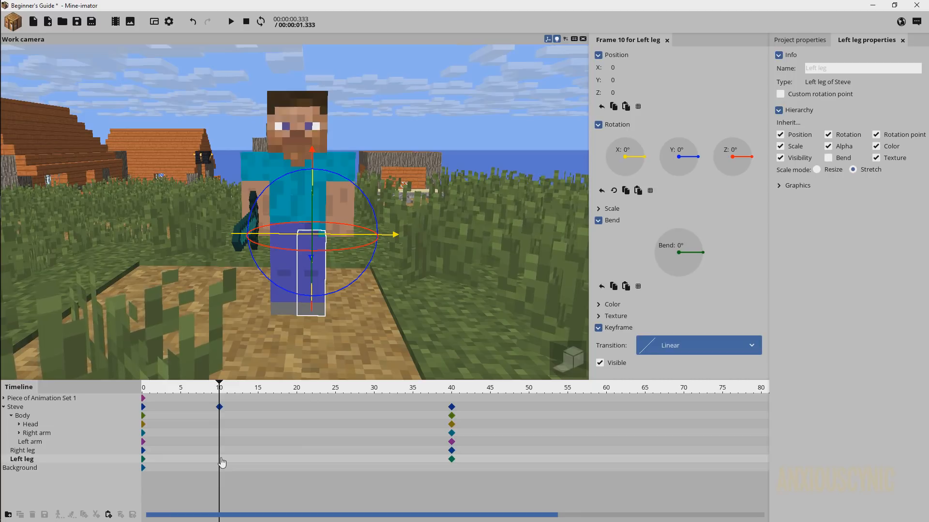
click(220, 461)
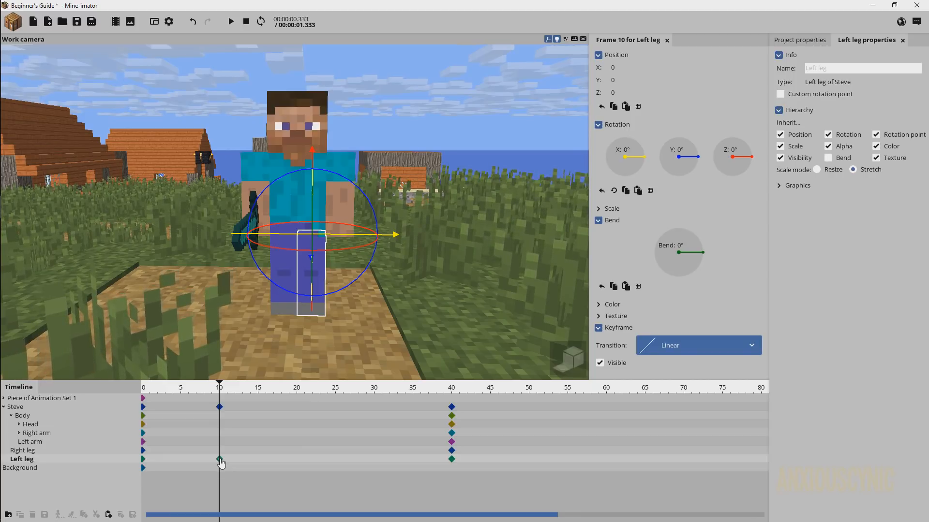
click(180, 461)
click(180, 462)
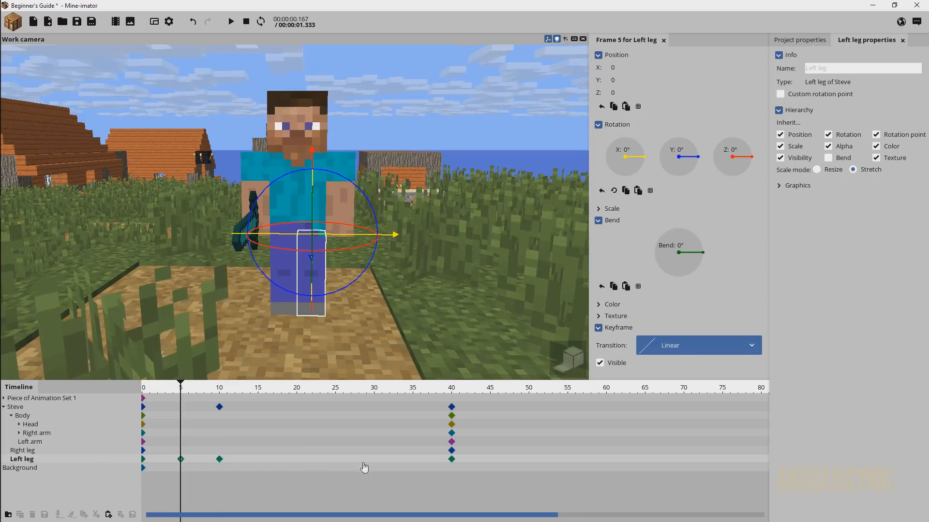
Bend the left leg at the knee on its frame 5 keyframe and play back the motion
mouse_move(390, 296)
mouse_down()
mouse_move(227, 286)
mouse_move(407, 310)
mouse_move(380, 307)
mouse_up()
scroll(407, 309, up, 2)
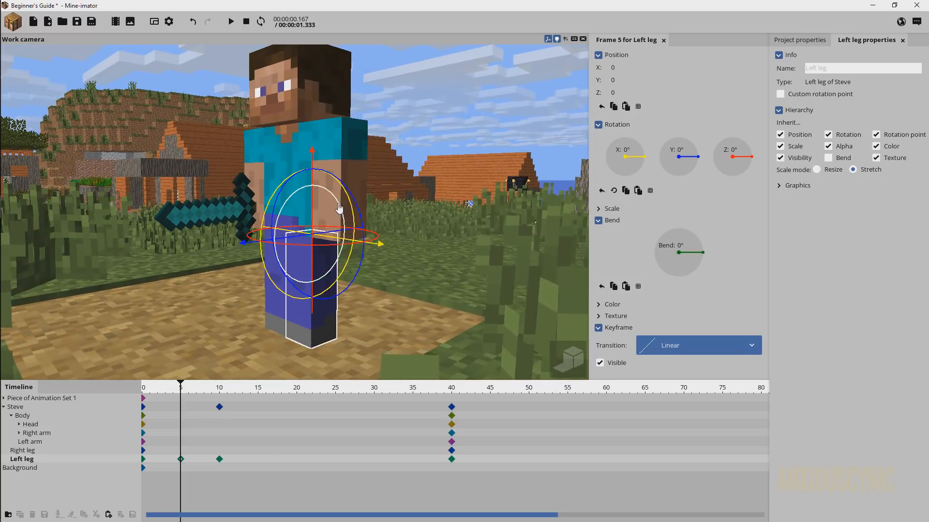
drag(338, 208, 352, 253)
key(space)
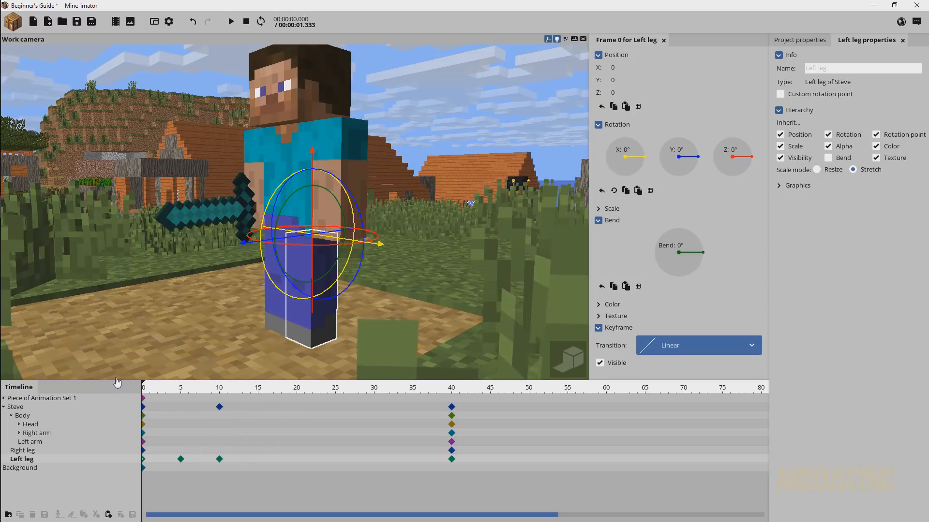
key(space)
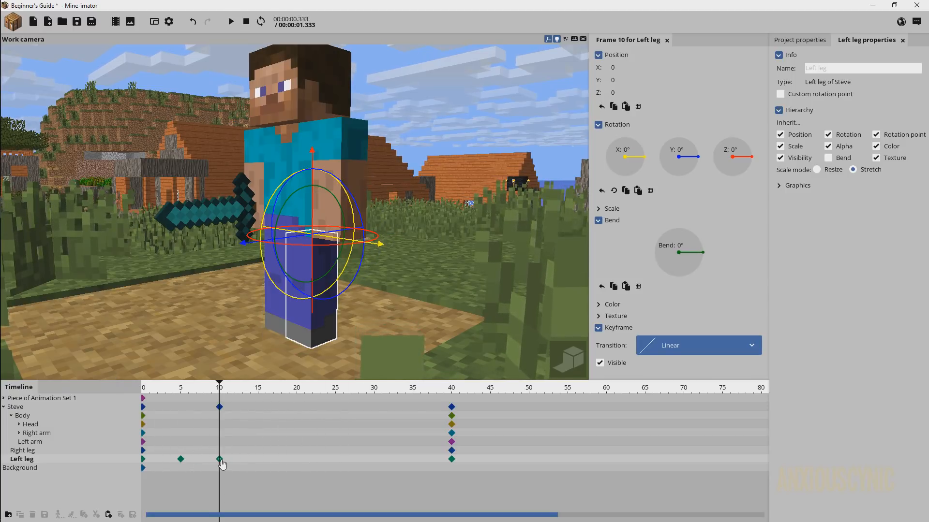
Delete the left leg's keyframe at frame 10
click(180, 459)
click(220, 460)
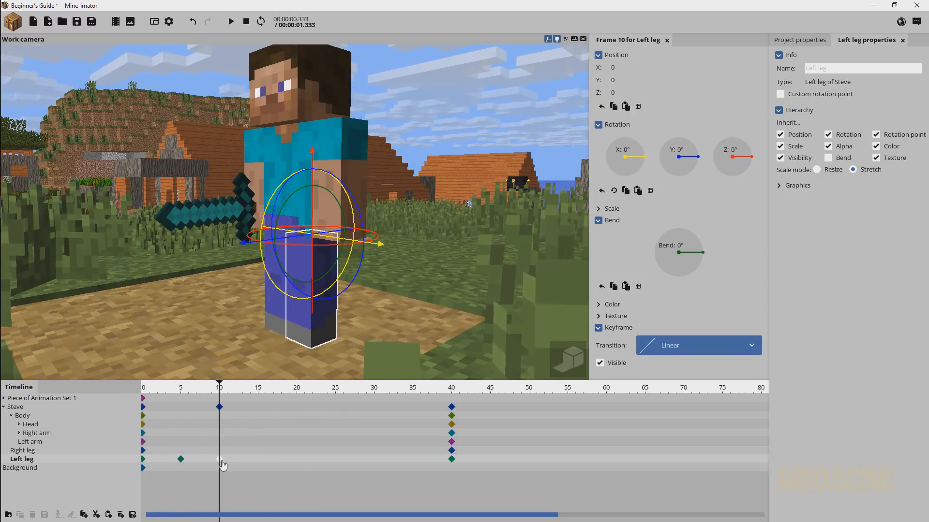
key(Delete)
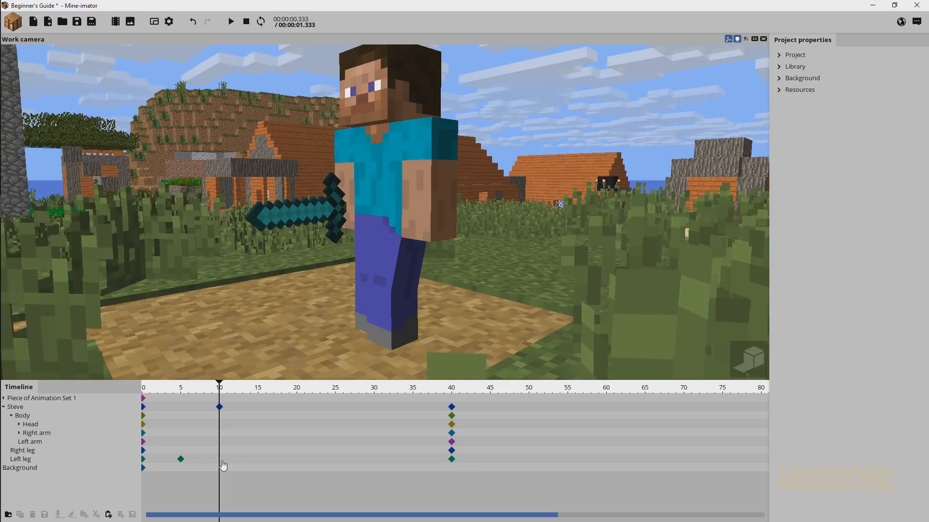
Turn the left leg at frame 15 to about 3.28° on Y and 23.24° on Z, and play back the motion
click(180, 460)
drag(188, 391, 259, 394)
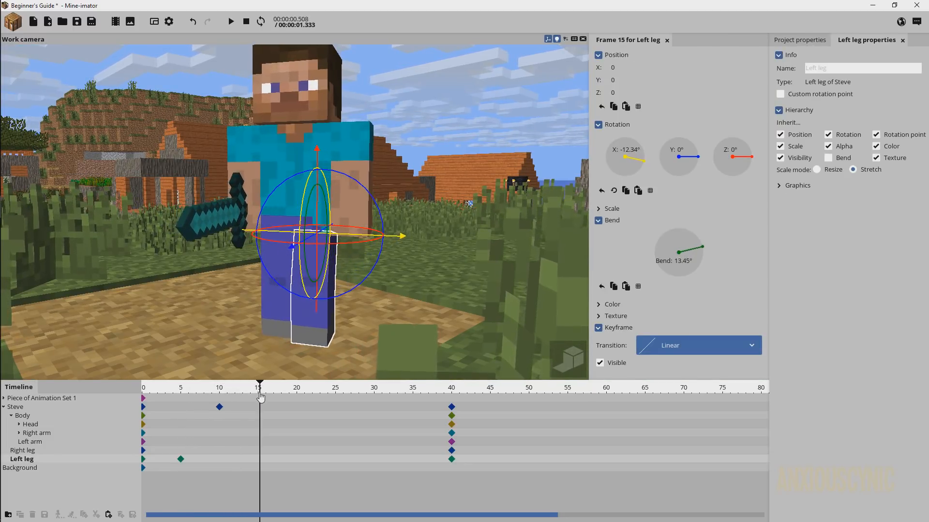
middle_drag(381, 285, 375, 233)
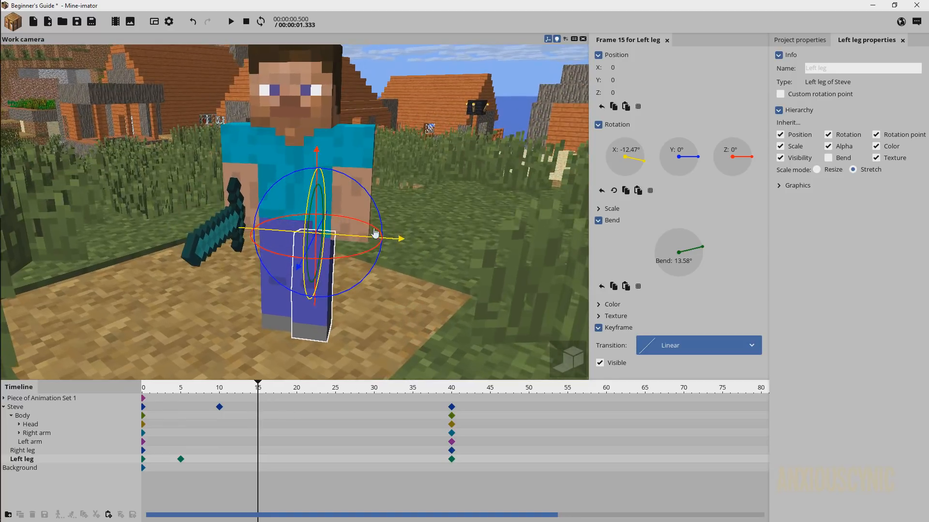
drag(362, 226, 340, 220)
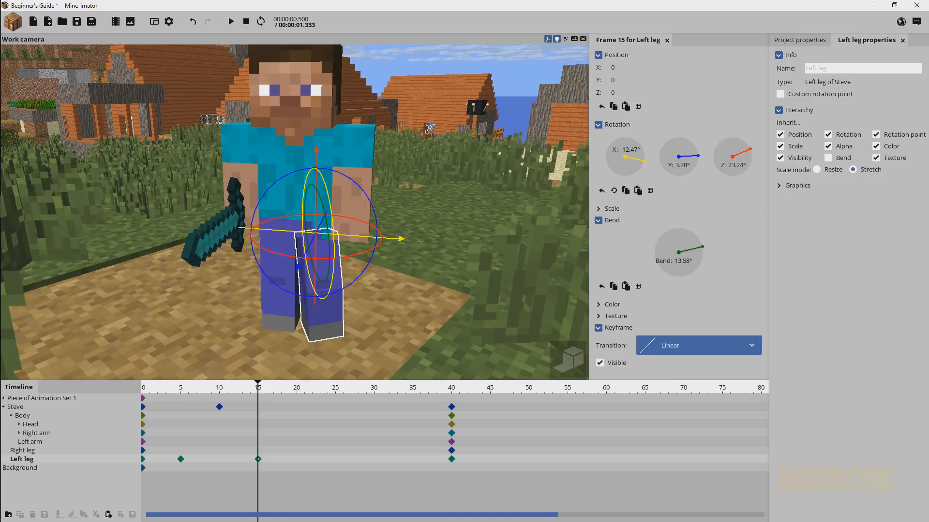
drag(377, 293, 434, 274)
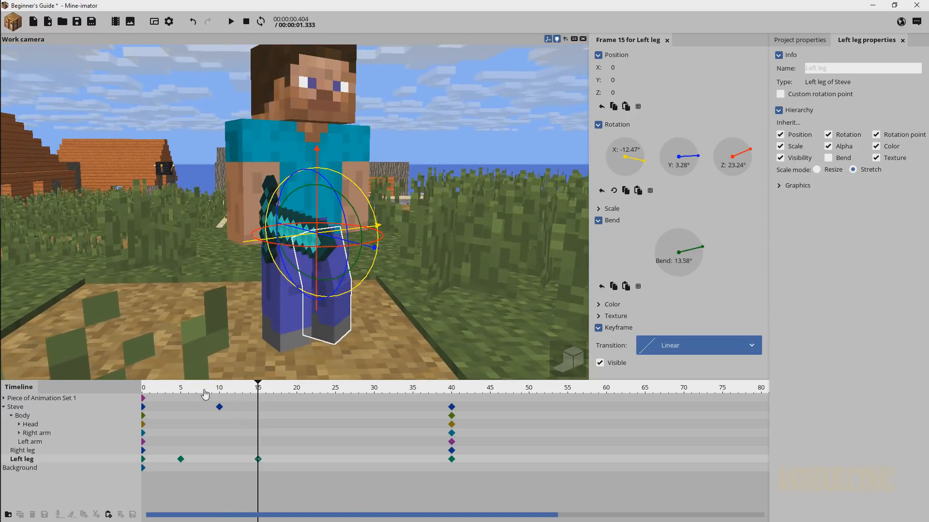
key(space)
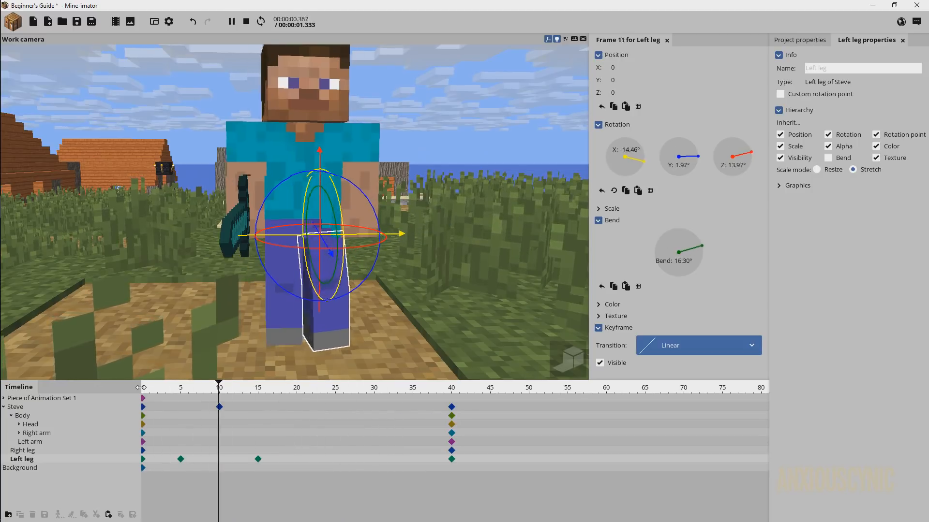
key(shift+space)
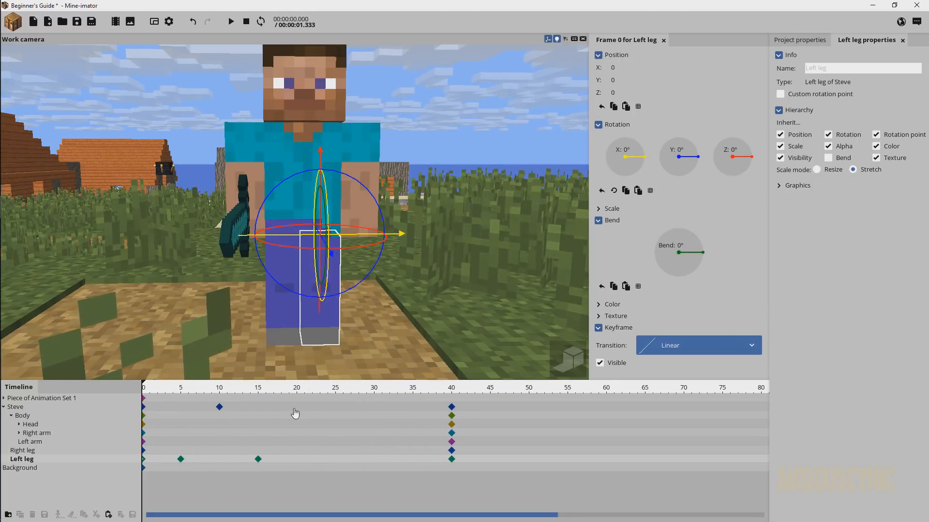
Keyframe the left leg at frame 25 with bend and X rotation reset to 0°, Y at 3.34° and Z at 36.80°
drag(239, 390, 310, 480)
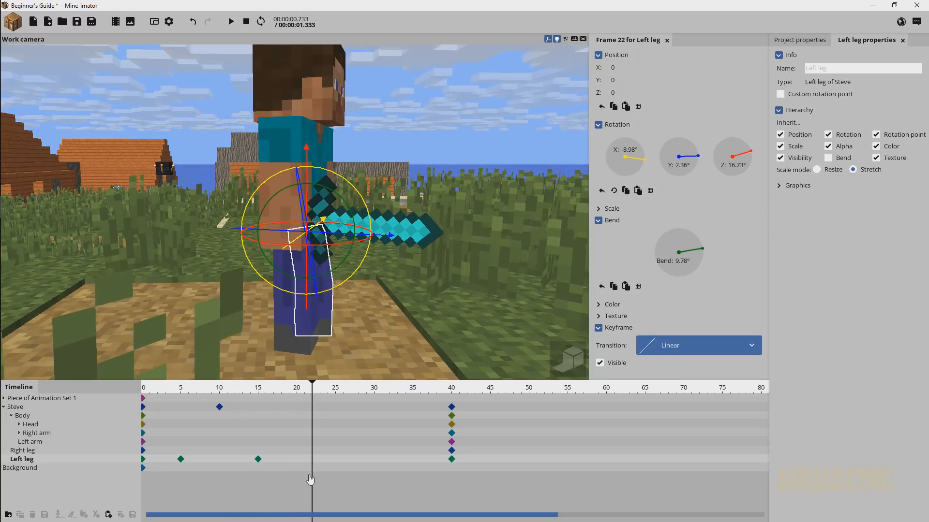
click(333, 464)
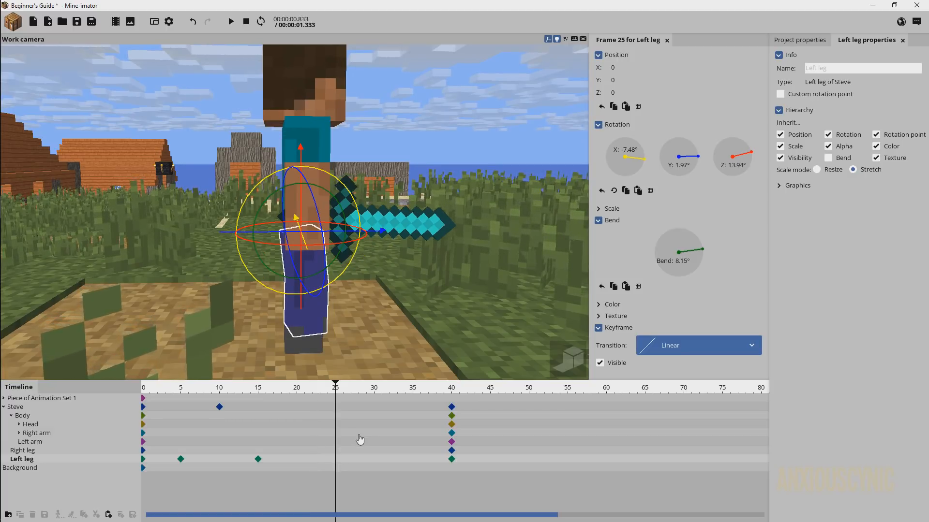
drag(372, 276, 379, 276)
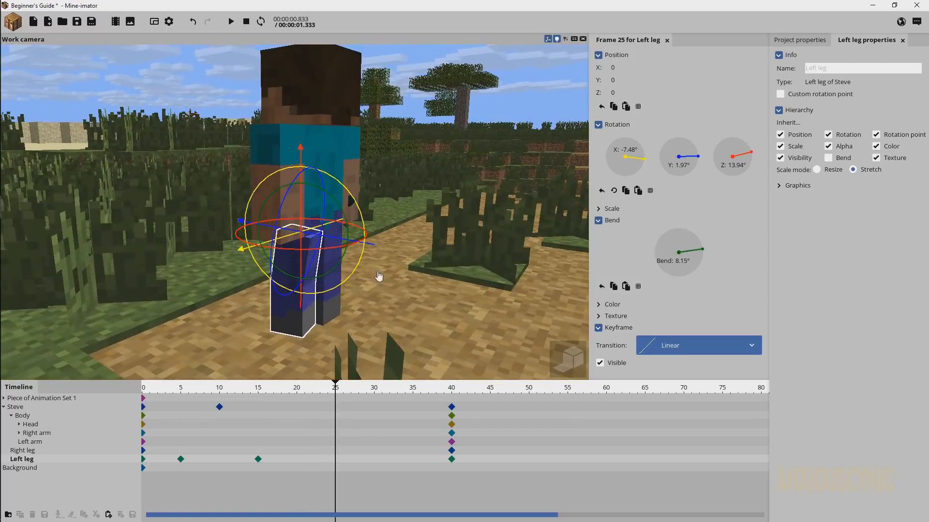
right_click(682, 259)
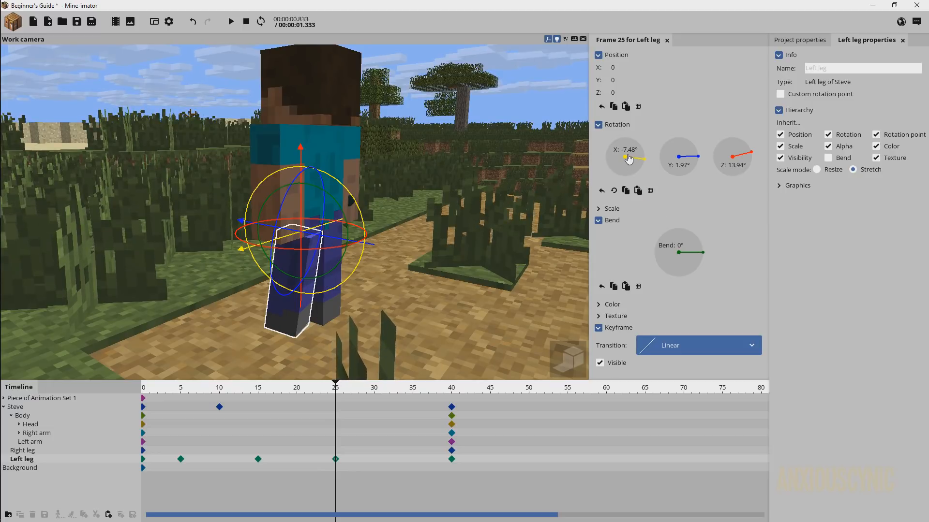
right_click(628, 158)
drag(423, 282, 427, 283)
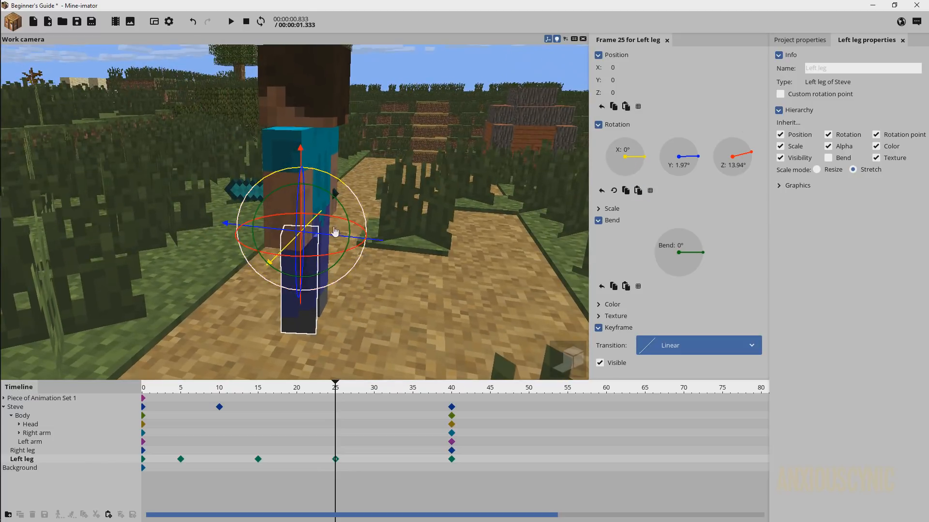
drag(327, 220, 333, 238)
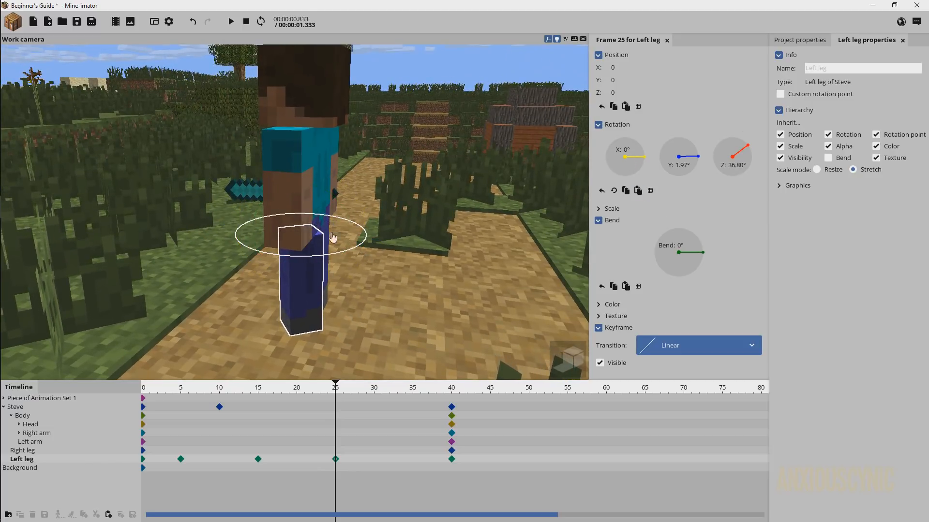
drag(392, 273, 480, 275)
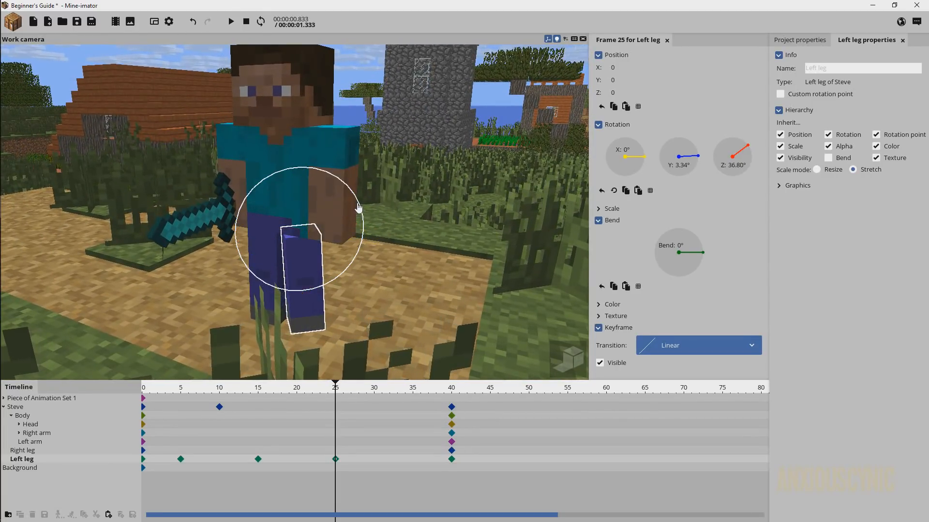
Play back and scrub the turn repeatedly to examine the left leg's timing and movement up close
key(space)
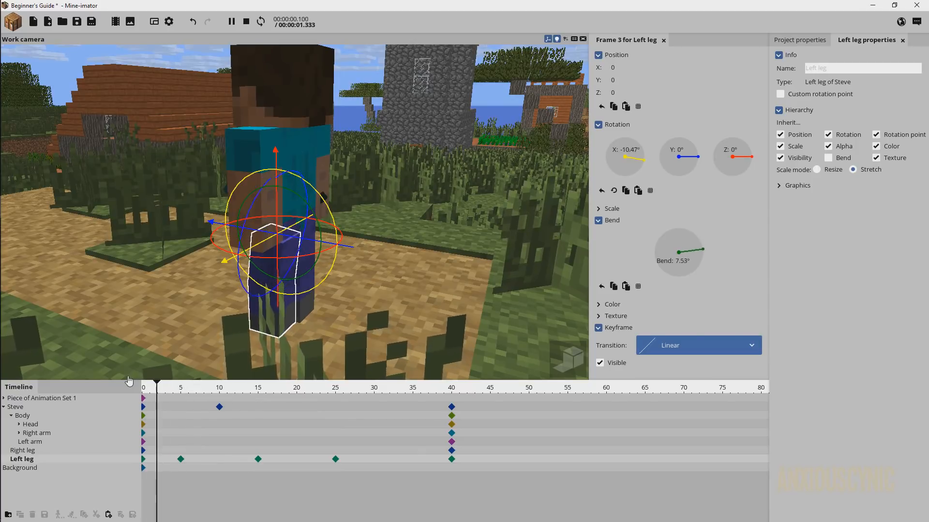
key(space)
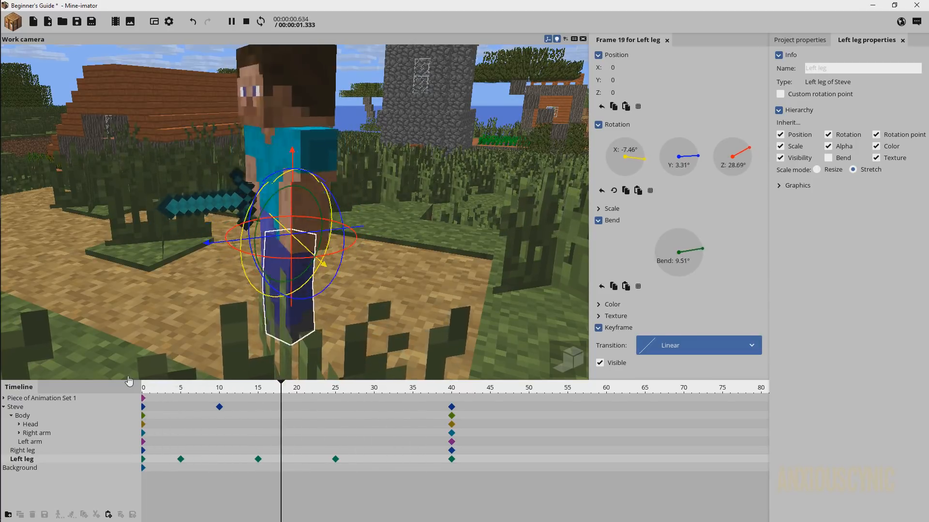
key(space)
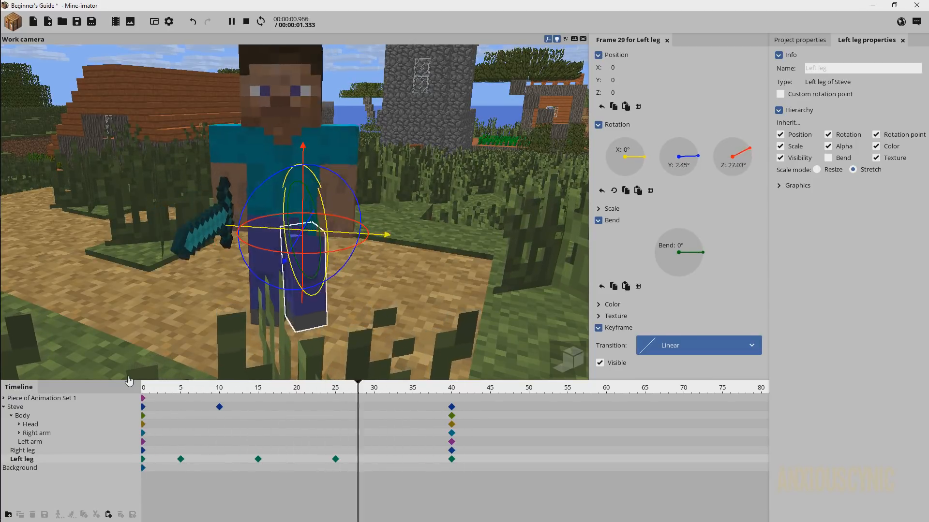
drag(162, 394, 303, 401)
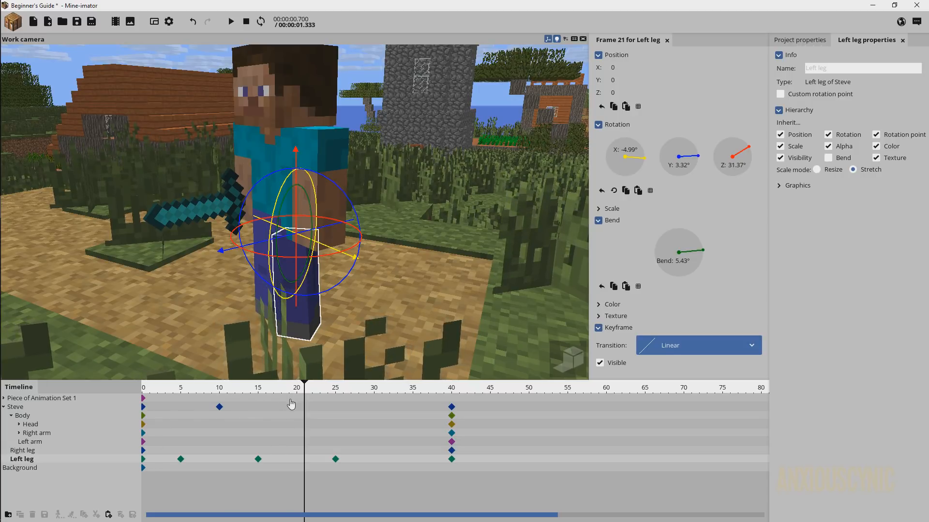
key(space)
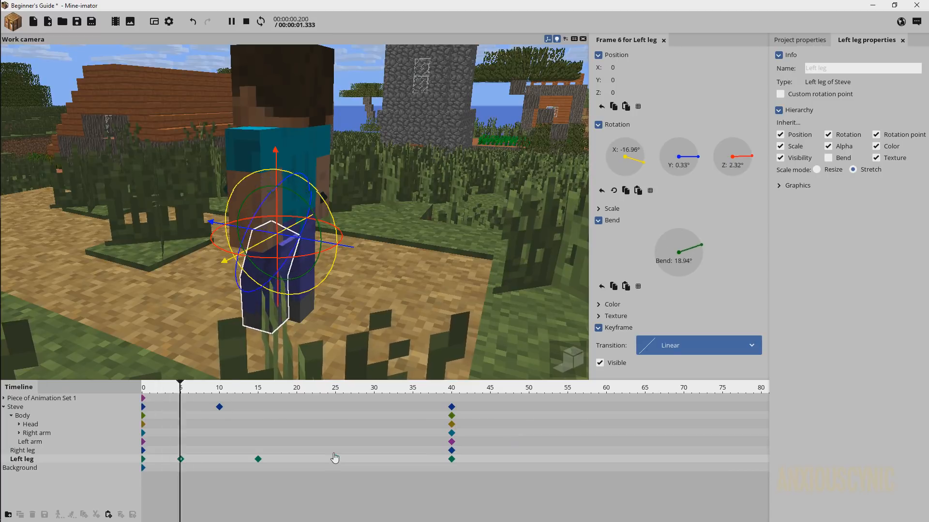
key(space)
mouse_move(413, 249)
mouse_down()
mouse_move(415, 261)
mouse_move(413, 250)
mouse_up()
scroll(413, 250, up, 1)
mouse_move(406, 292)
right_down()
mouse_move(404, 280)
mouse_move(406, 291)
right_up()
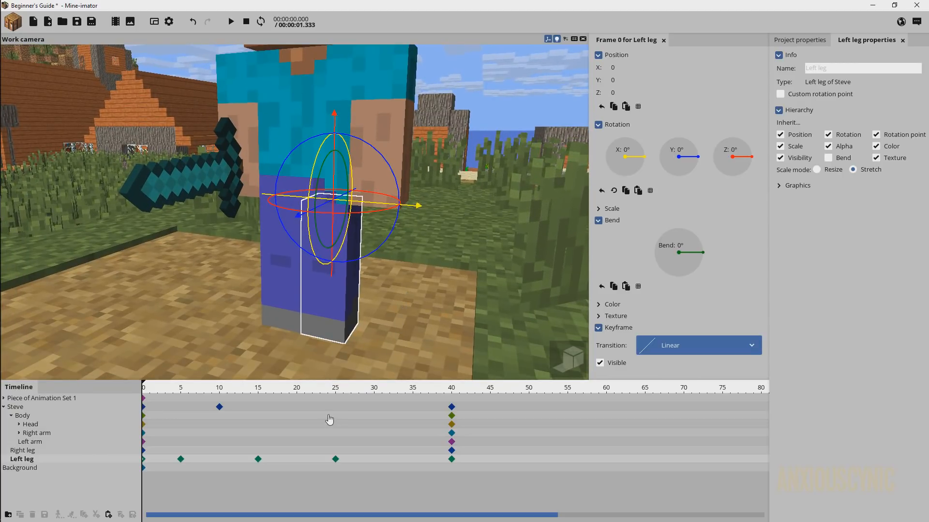
drag(214, 399, 258, 401)
click(181, 459)
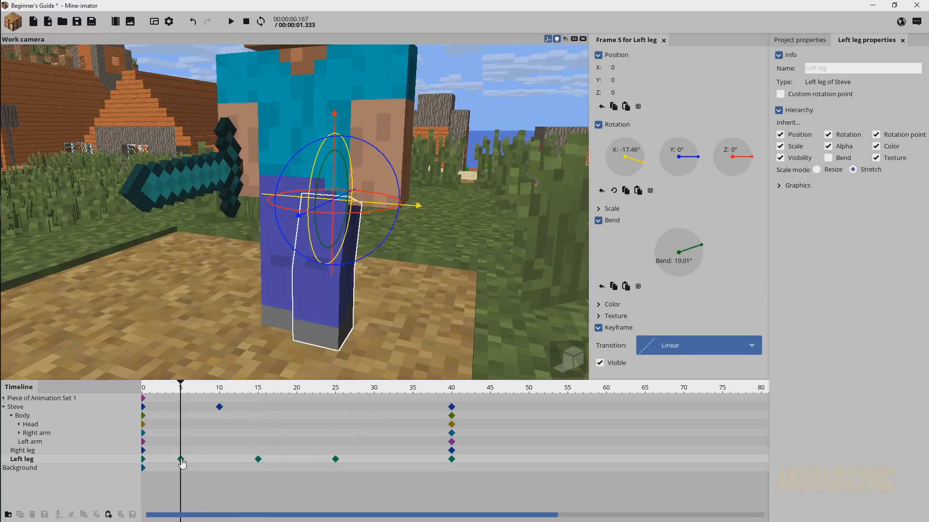
Delete the left leg's keyframe at frame 15 and move its frame 25 keyframe to frame 15
click(257, 459)
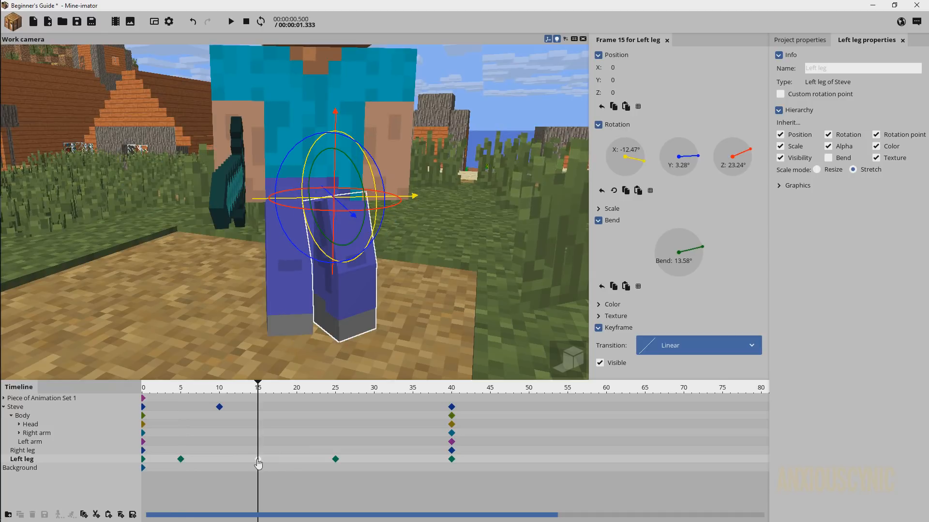
key(Delete)
drag(335, 459, 260, 459)
drag(239, 390, 261, 407)
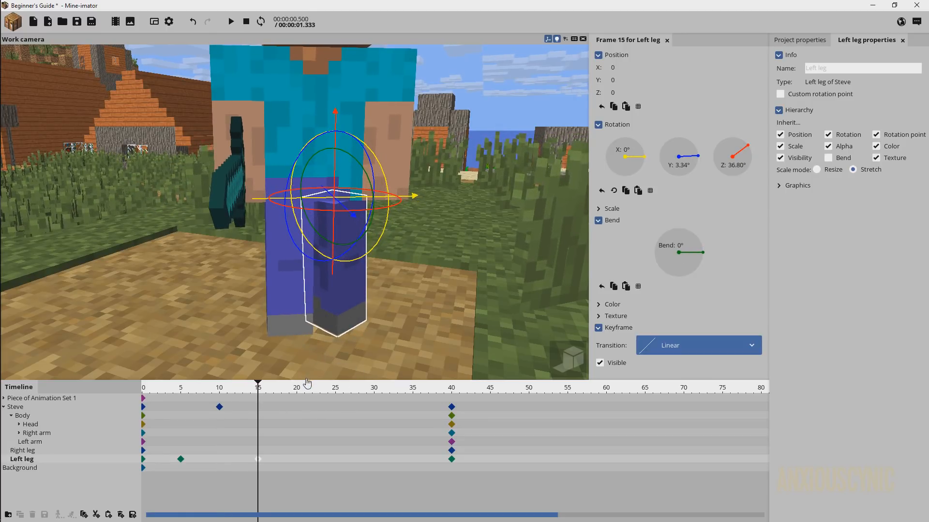
Add a keyframe for the whole Steve at frame 15 tilted to about -1.53° on Y, and play back the motion
click(259, 408)
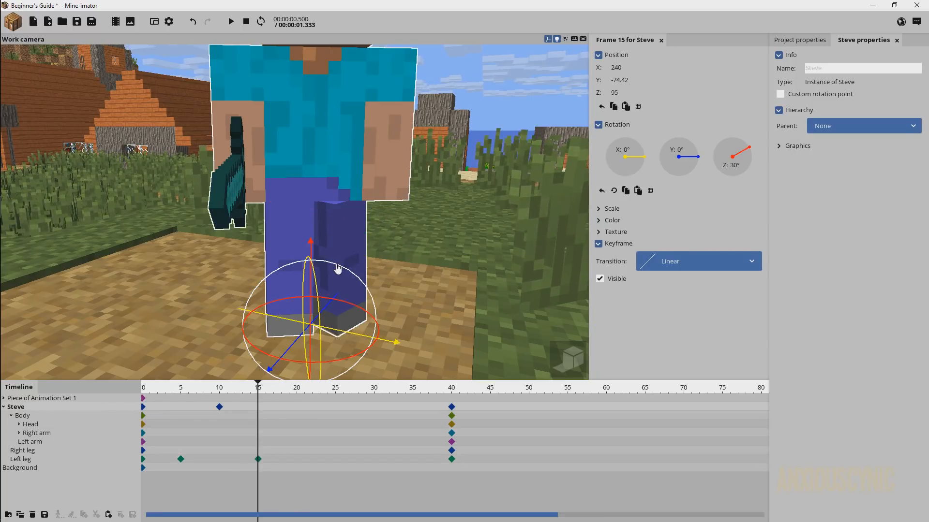
drag(338, 269, 340, 269)
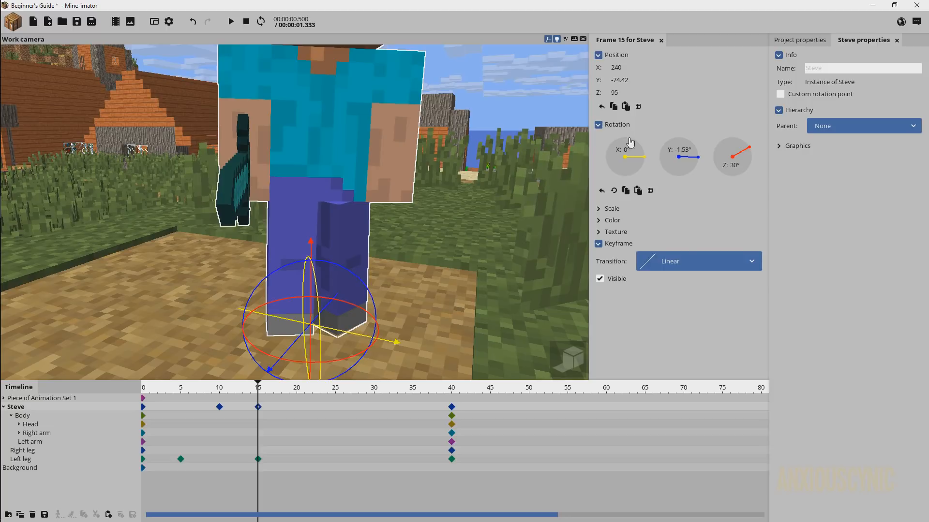
drag(219, 389, 143, 389)
key(space)
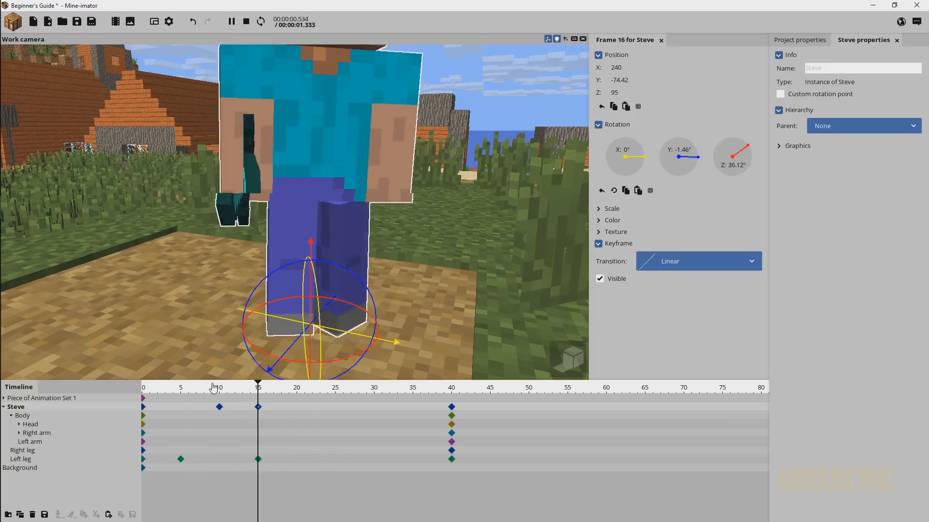
Move the left leg's keyframe from frame 15 to frame 10
click(181, 459)
click(258, 459)
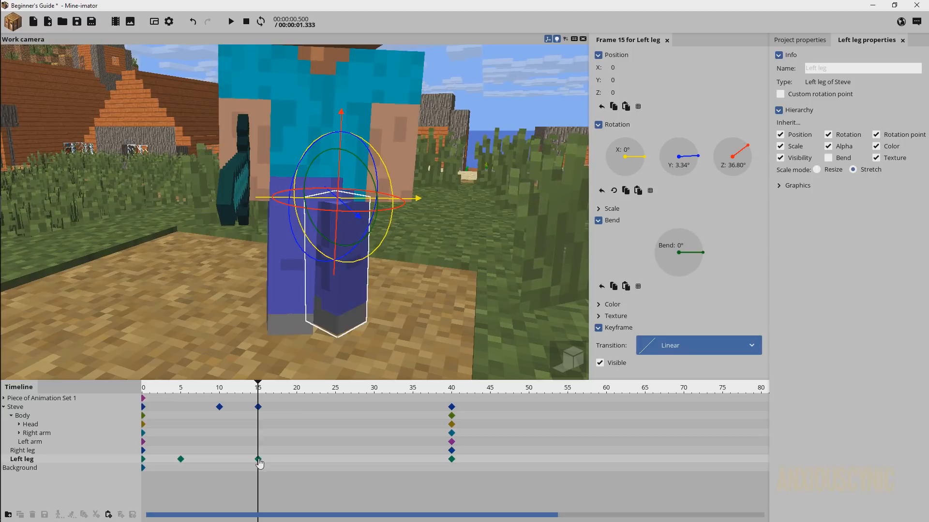
drag(261, 464, 220, 456)
Add a keyframe for the whole Steve at frame 5 and tilt him to about -0.75° on Y at frame 10
click(219, 408)
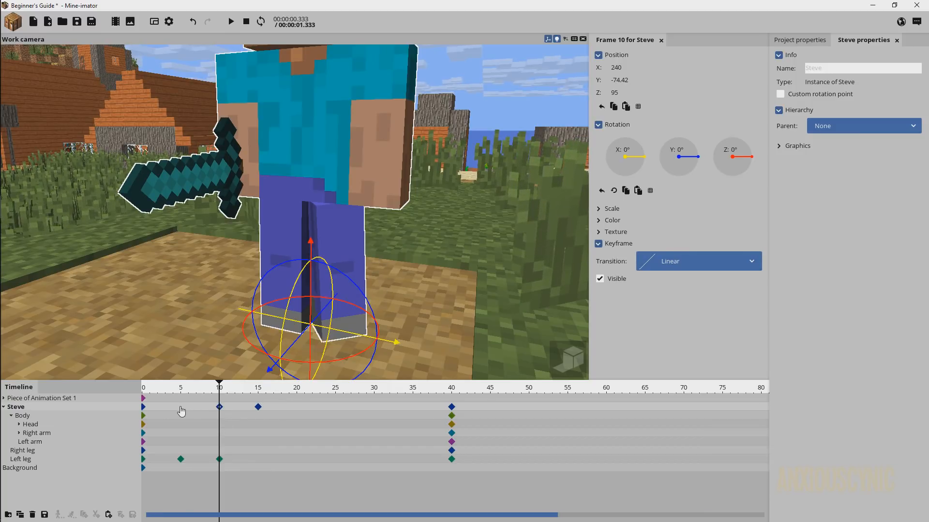
click(180, 408)
click(218, 409)
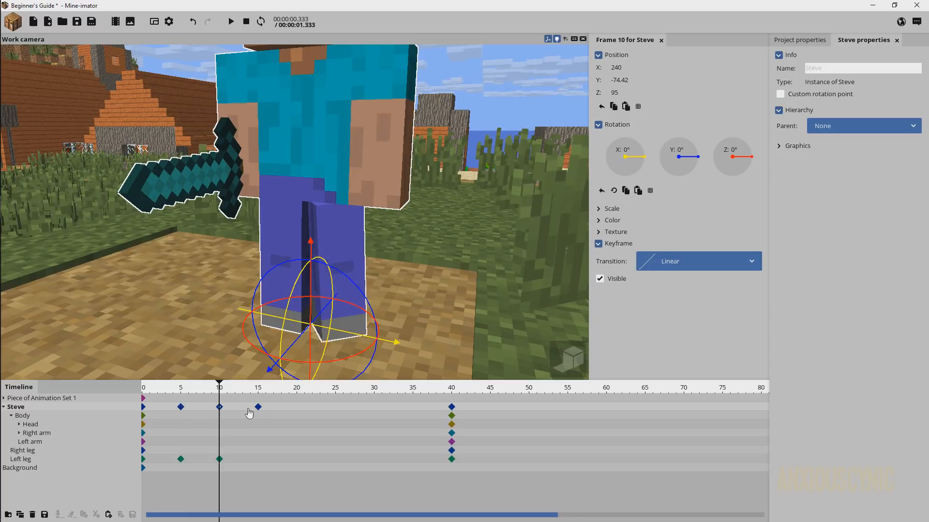
drag(344, 277, 344, 277)
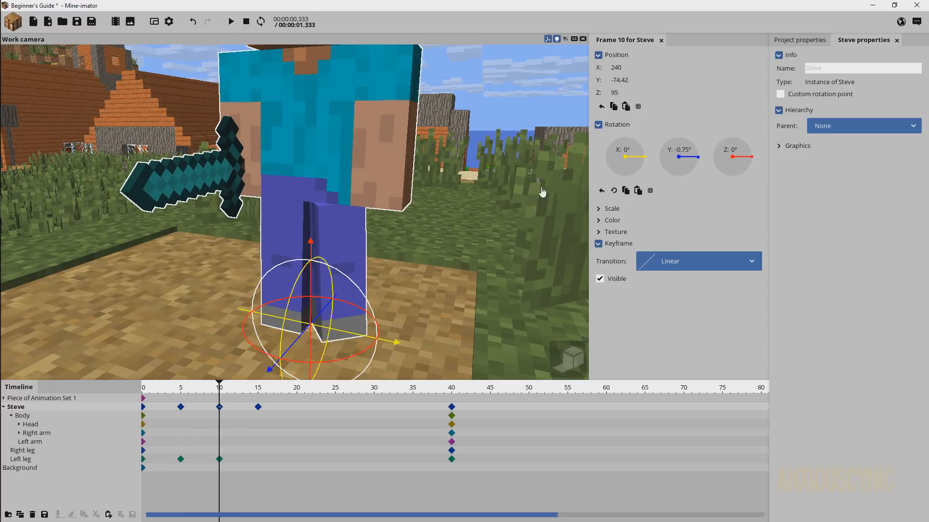
Play back and scrub the start of the turn to examine Steve's tilt together with the left leg's step
click(265, 407)
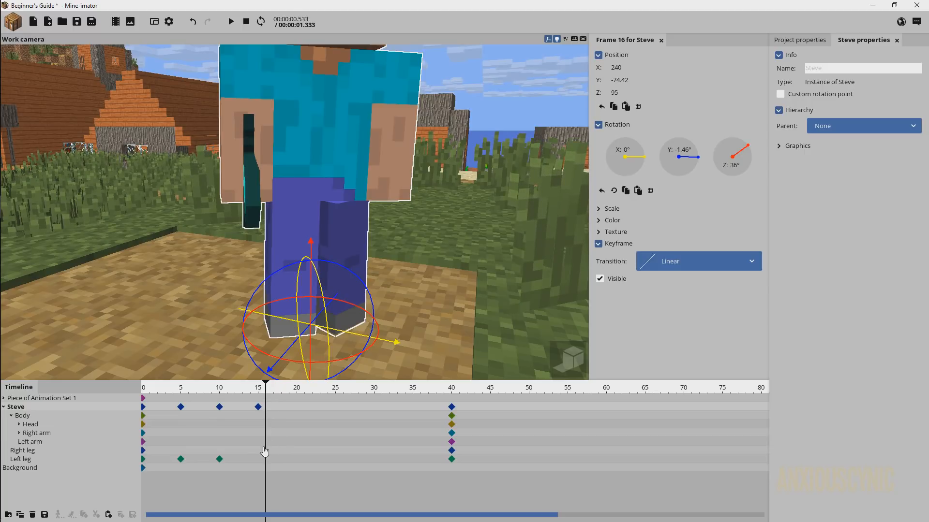
key(space)
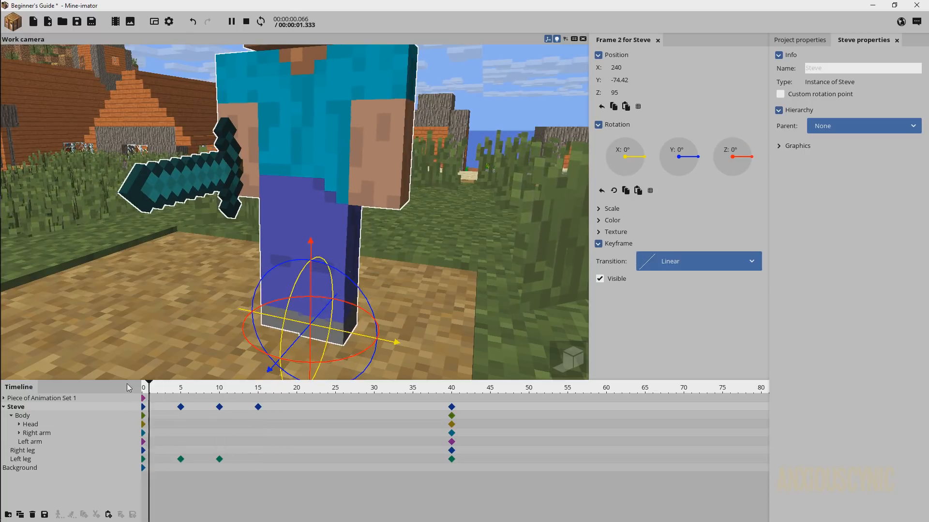
key(space)
key(space)
key(space)
key(space)
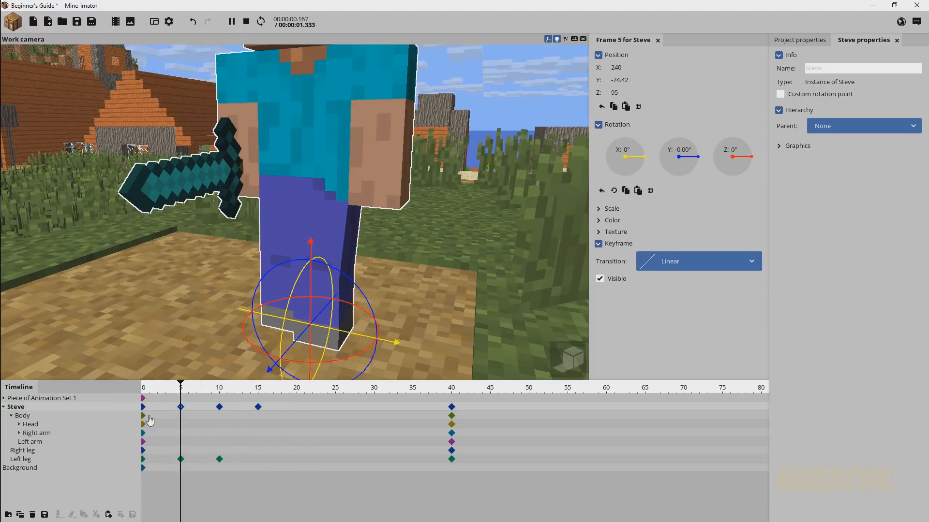
key(space)
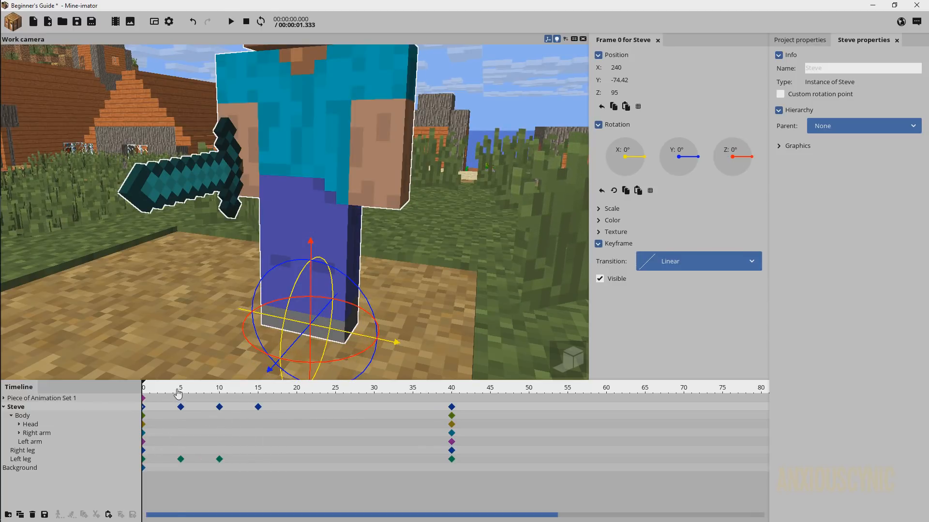
drag(178, 393, 235, 393)
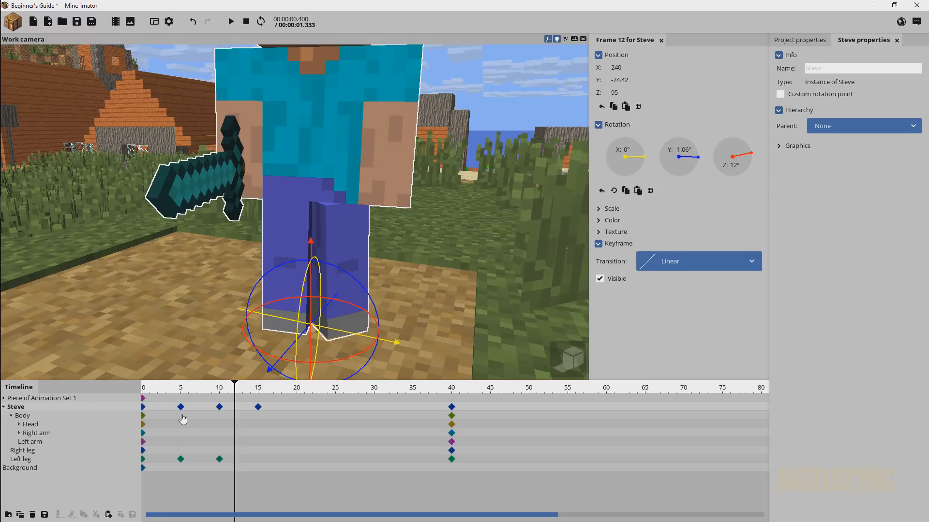
Add a keyframe for Steve's body at frame 10, rotated to about -1.15° on Y and 13.68° on Z
click(182, 416)
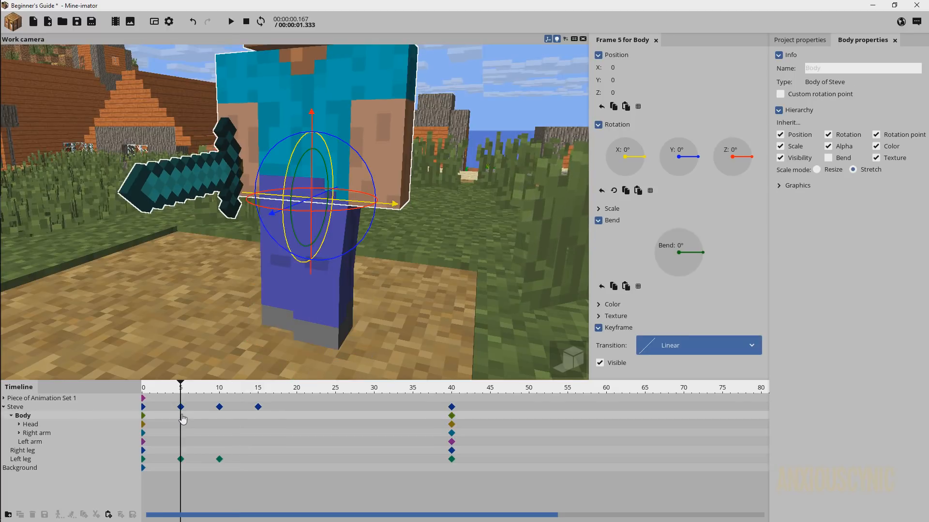
click(220, 416)
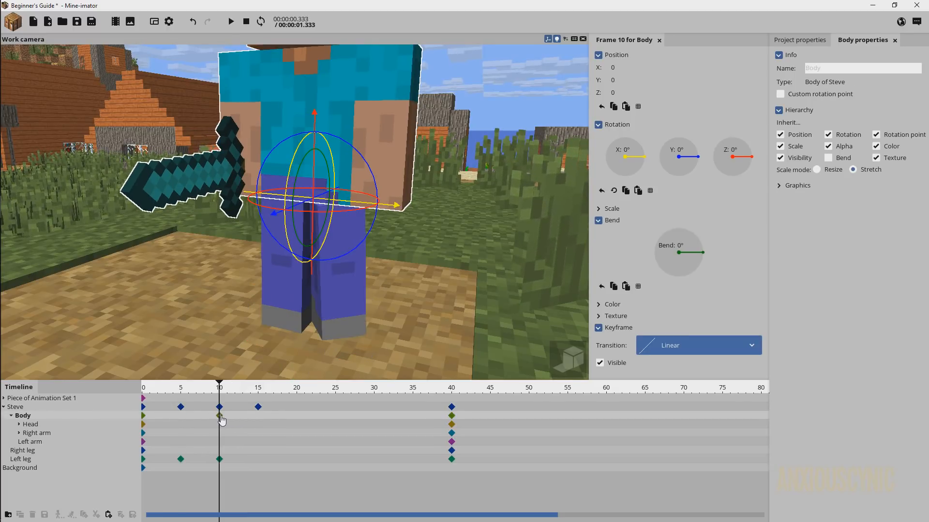
key(a)
right_drag(361, 182, 360, 181)
drag(351, 187, 353, 187)
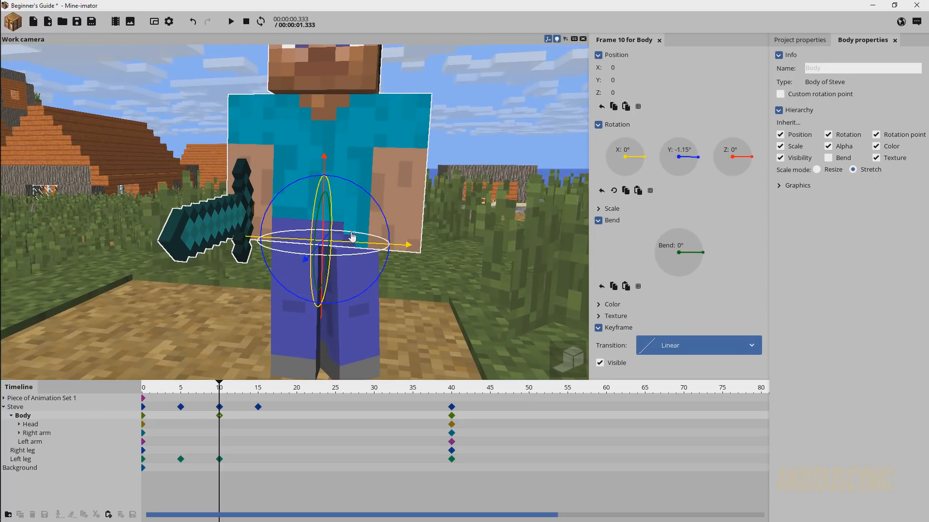
drag(352, 238, 343, 233)
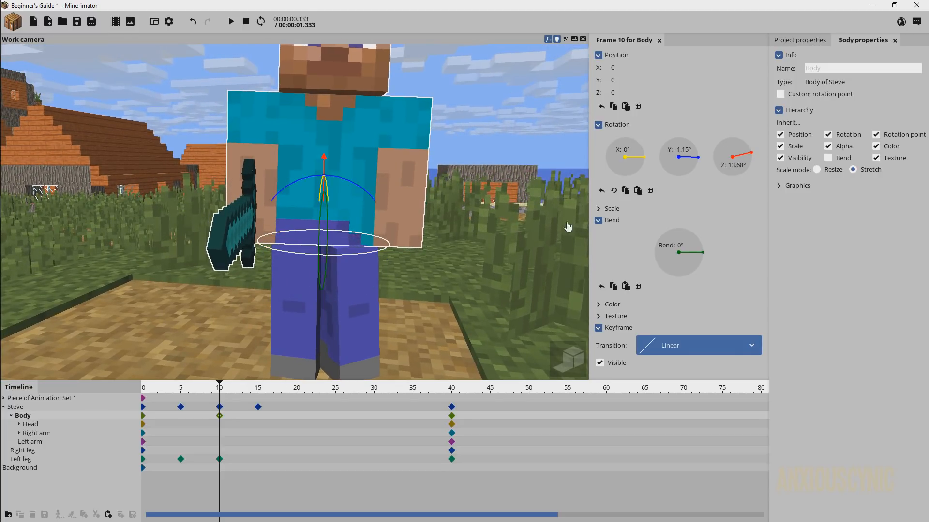
Play back the start of the turn to check the body's rotation, and save the project
key(space)
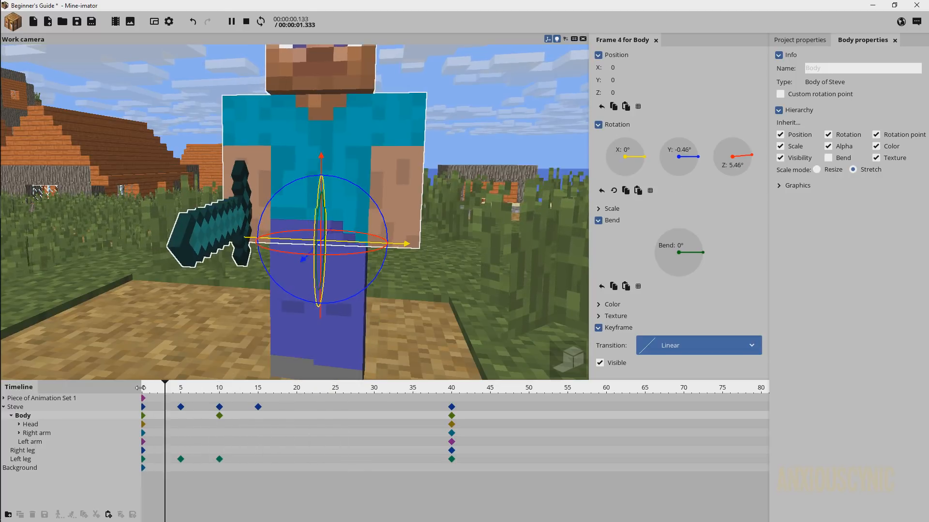
click(145, 389)
mouse_move(145, 389)
mouse_down()
mouse_move(269, 390)
mouse_move(140, 402)
mouse_up()
key(space)
key(space)
key(space)
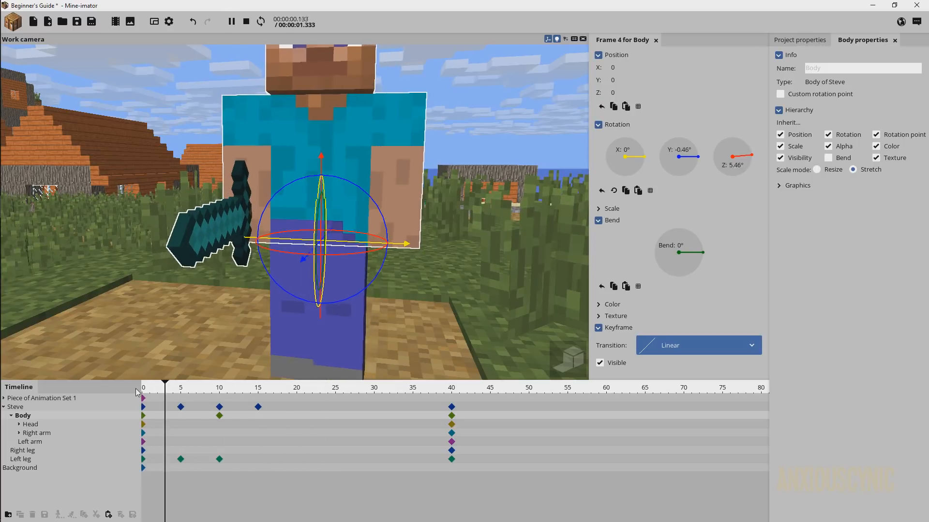
key(space)
key(ctrl+s)
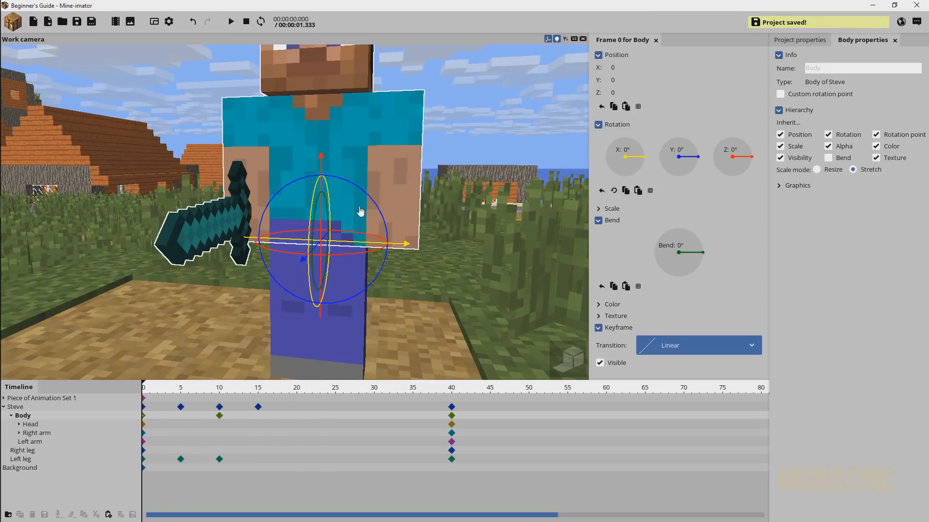
At the left leg's frame 5 keyframe, set the bend to about 8.91° and rotate the leg to about 2.60° on Y and 10.59° on Z
drag(437, 210, 416, 193)
drag(367, 317, 337, 317)
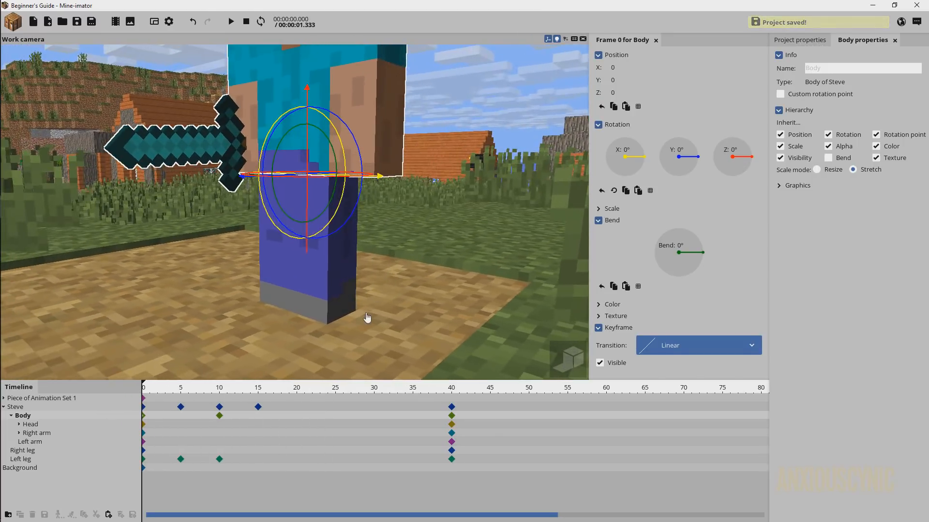
key(space)
key(space)
key(space)
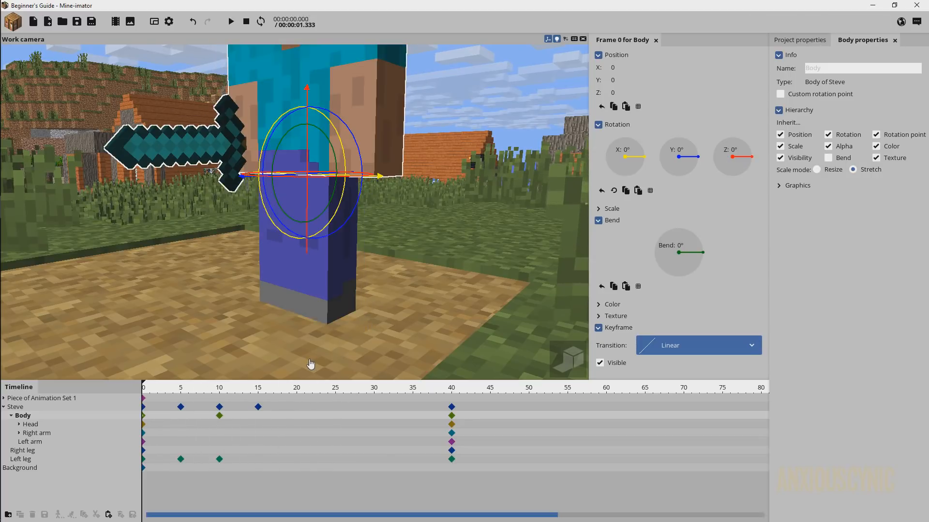
click(180, 459)
drag(392, 299, 365, 294)
drag(310, 116, 305, 116)
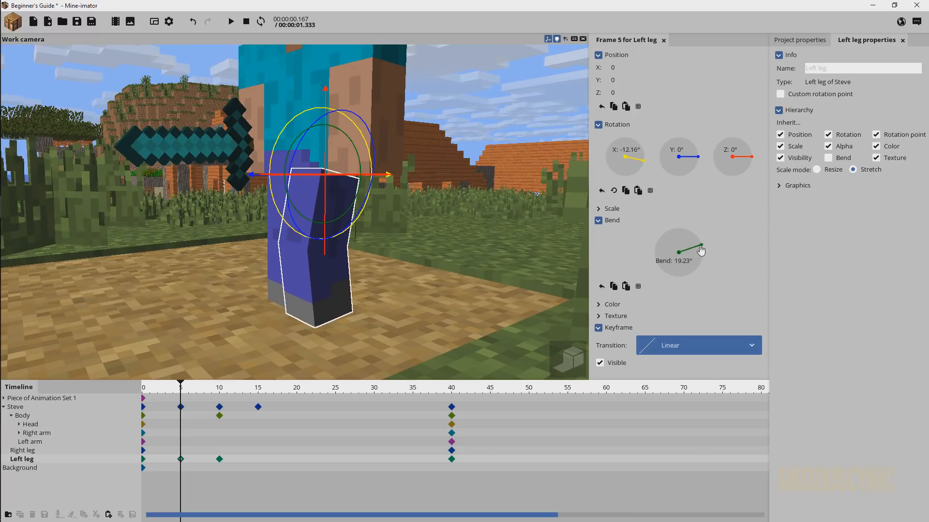
drag(701, 252, 703, 251)
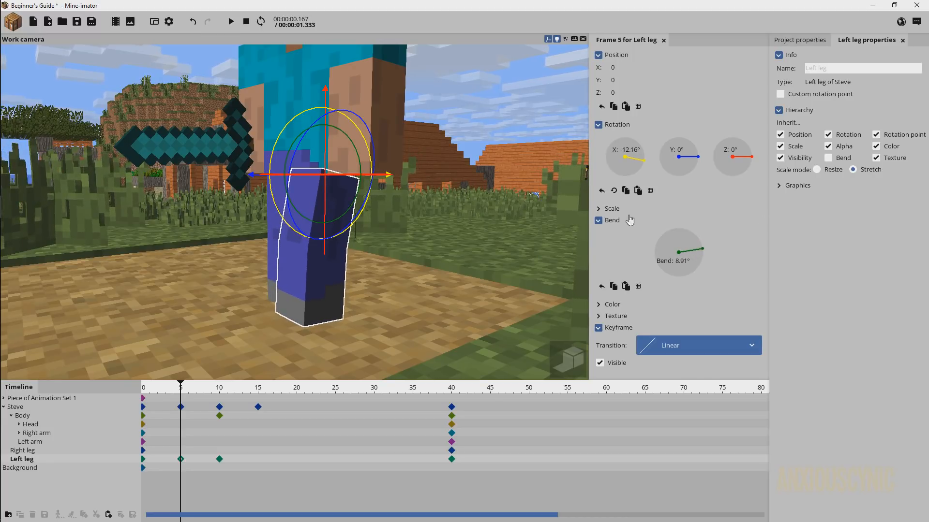
drag(435, 194, 488, 213)
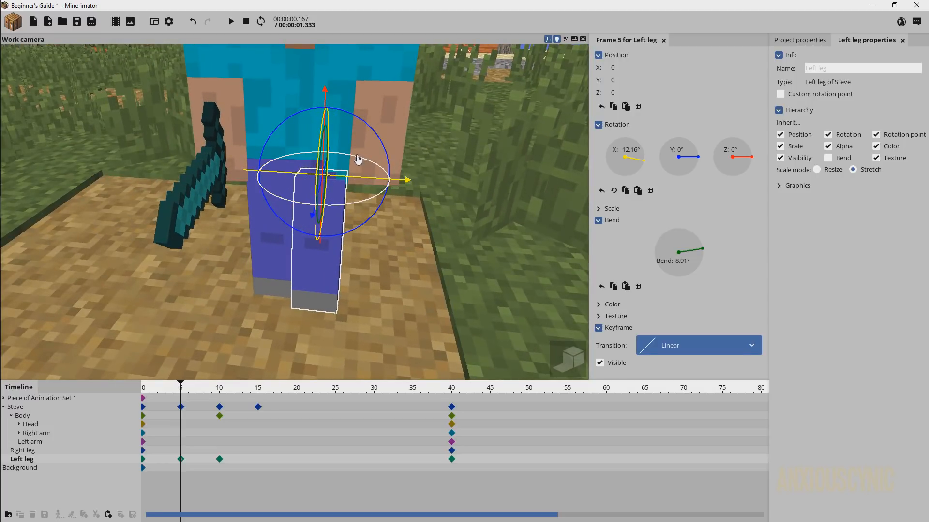
drag(357, 160, 377, 137)
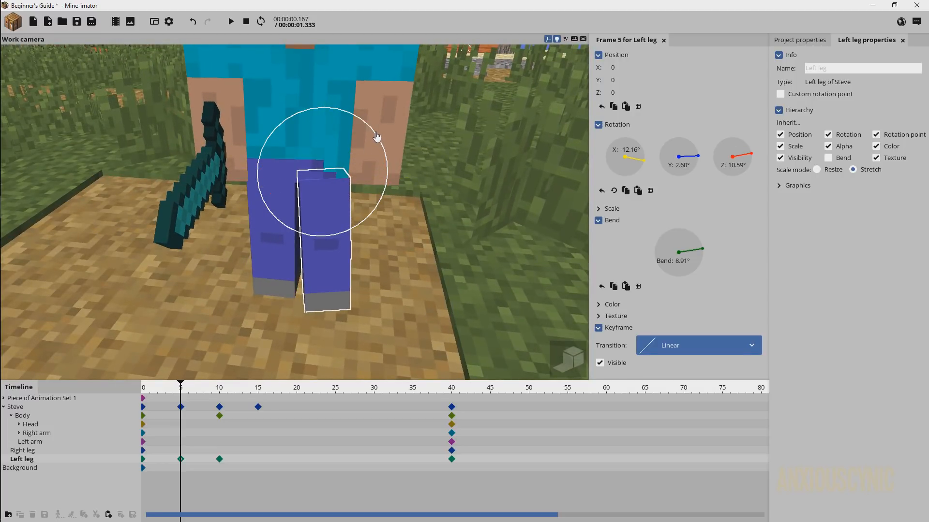
Replay the left leg's step from frame 0 and save the project
drag(152, 387, 121, 380)
key(space)
key(space)
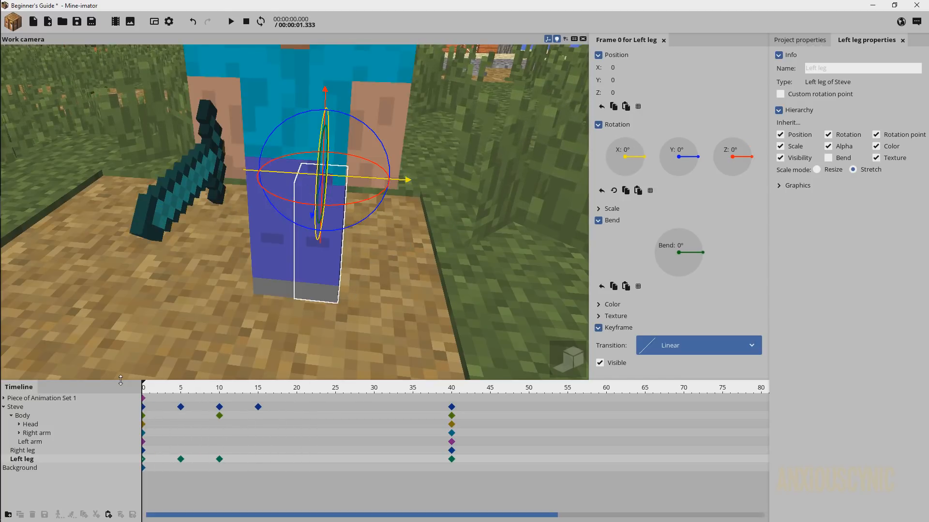
key(space)
key(space)
key(ctrl+s)
key(space)
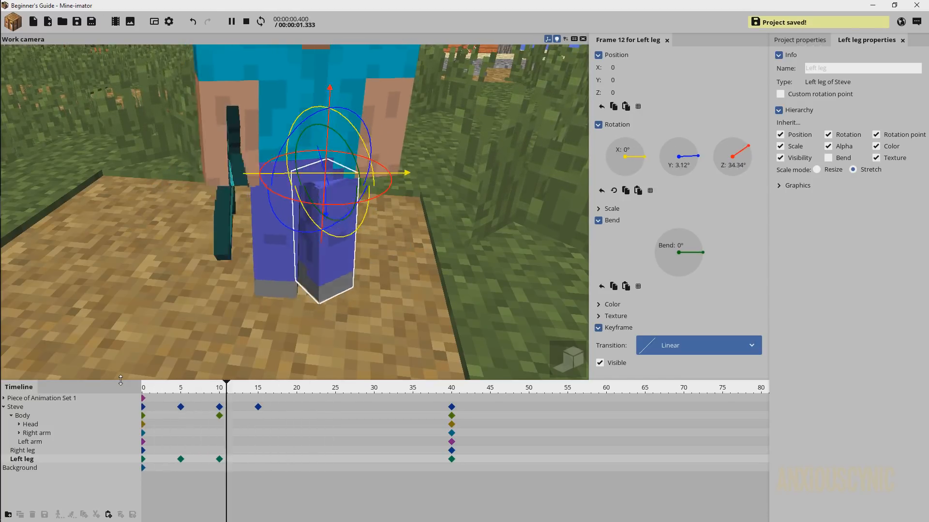
key(space)
Compare the placement of Steve's feet up close between frames 10 and 15 of the whole-body keyframes
drag(186, 389, 219, 390)
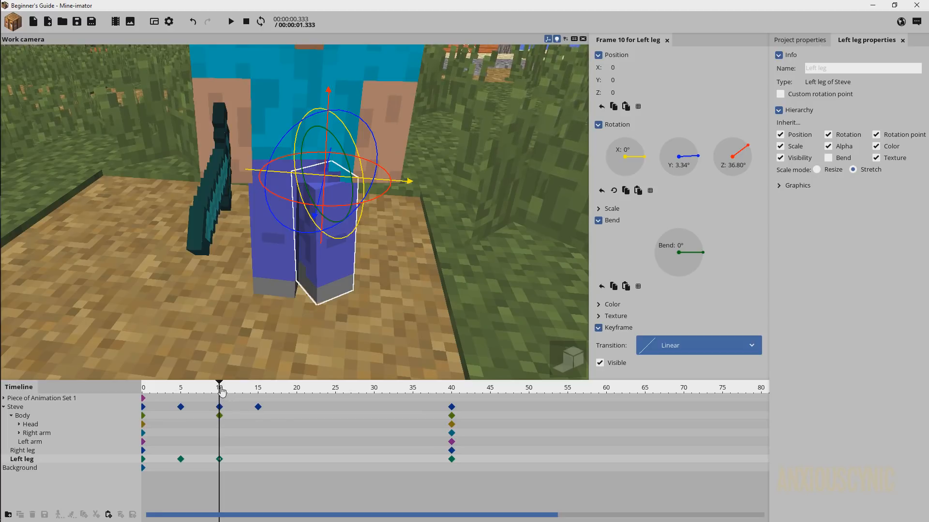
click(258, 407)
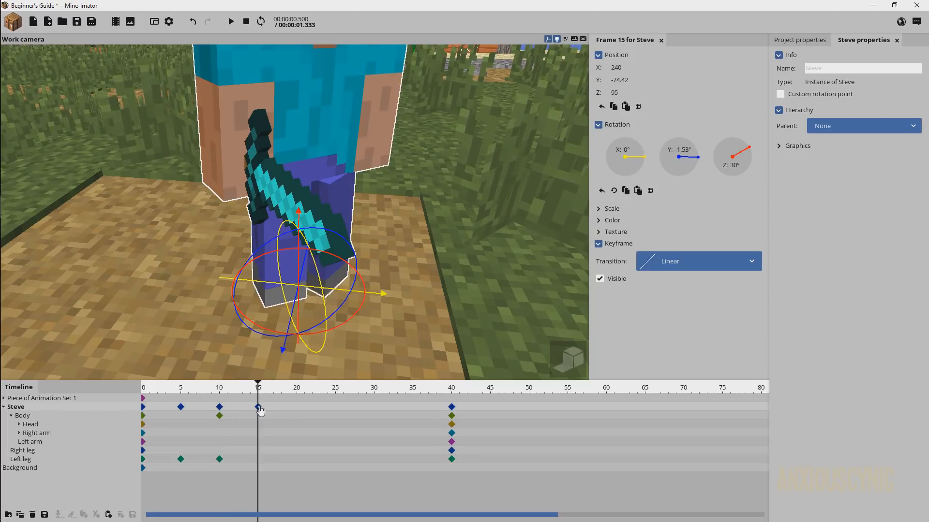
click(219, 408)
drag(385, 274, 380, 256)
key(w)
right_drag(380, 255, 381, 257)
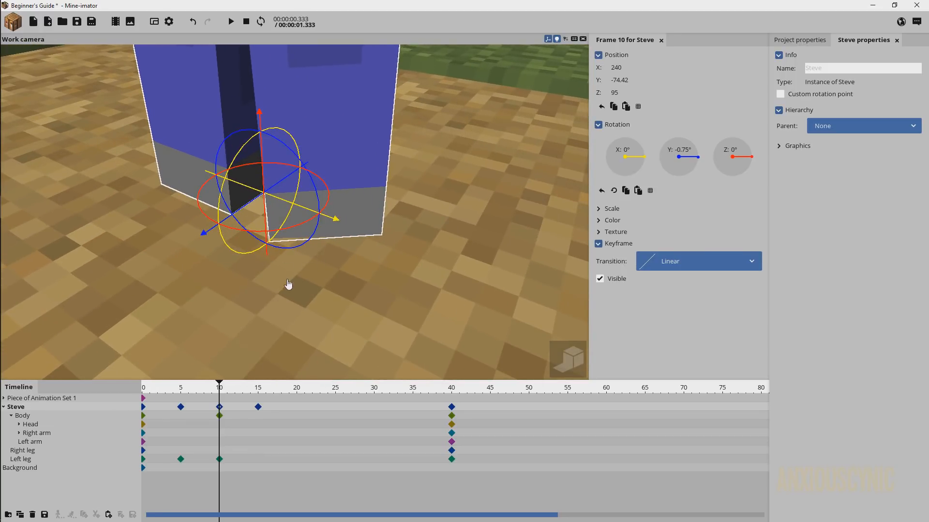
click(259, 409)
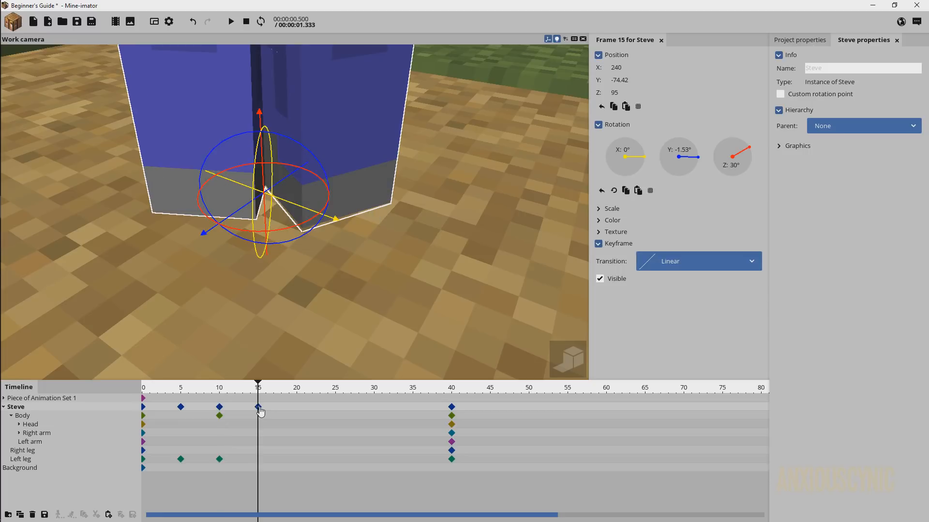
drag(219, 390, 219, 392)
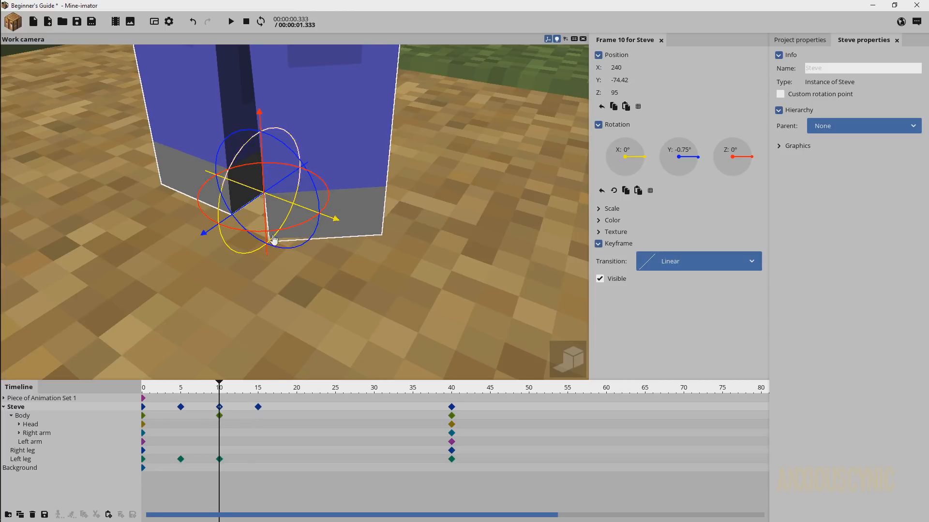
click(259, 409)
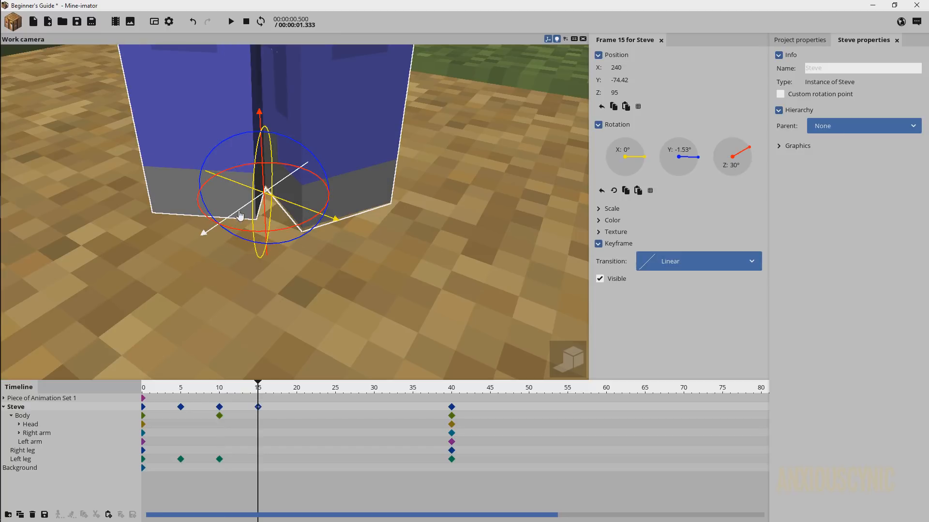
Move the whole Steve at frame 15 to about X 239.34, Y -73.19, matching his planted foot to frame 10
drag(204, 233, 201, 237)
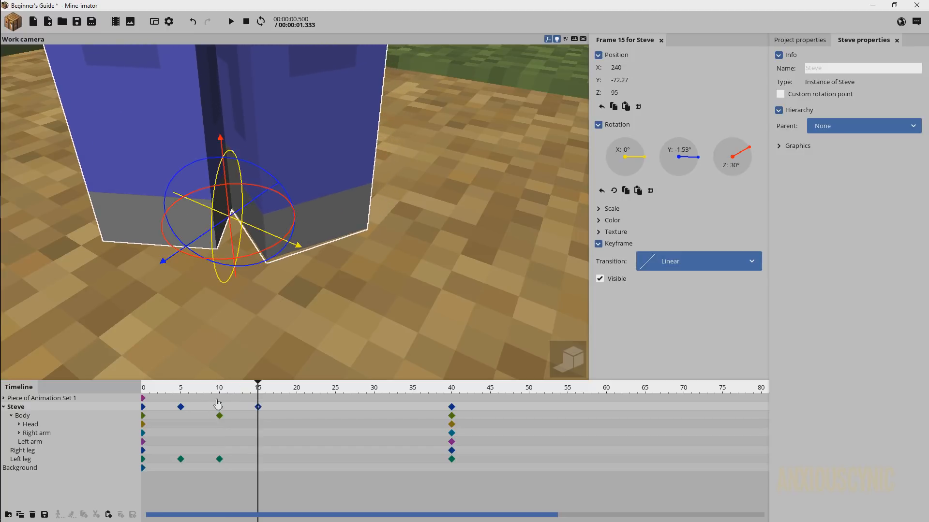
click(219, 408)
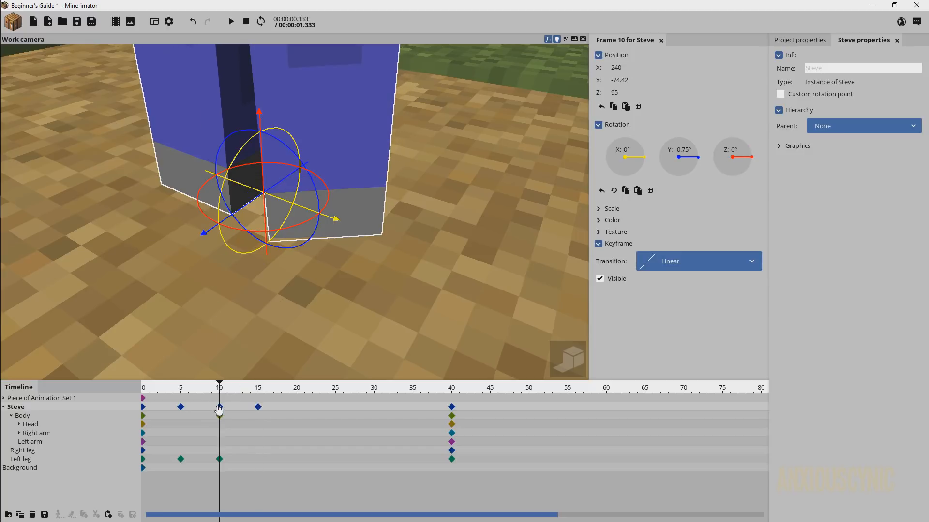
click(257, 409)
mouse_move(258, 207)
mouse_down()
mouse_move(264, 193)
mouse_move(255, 207)
mouse_up()
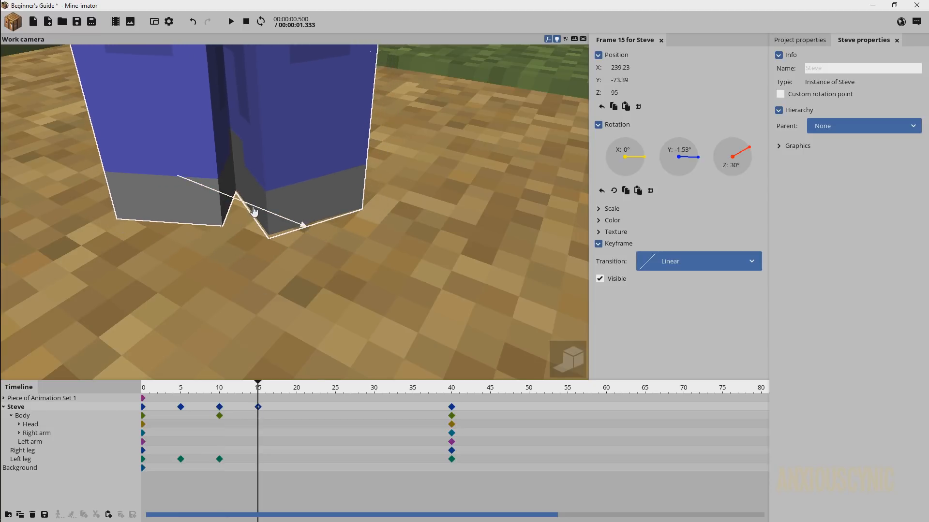
click(219, 407)
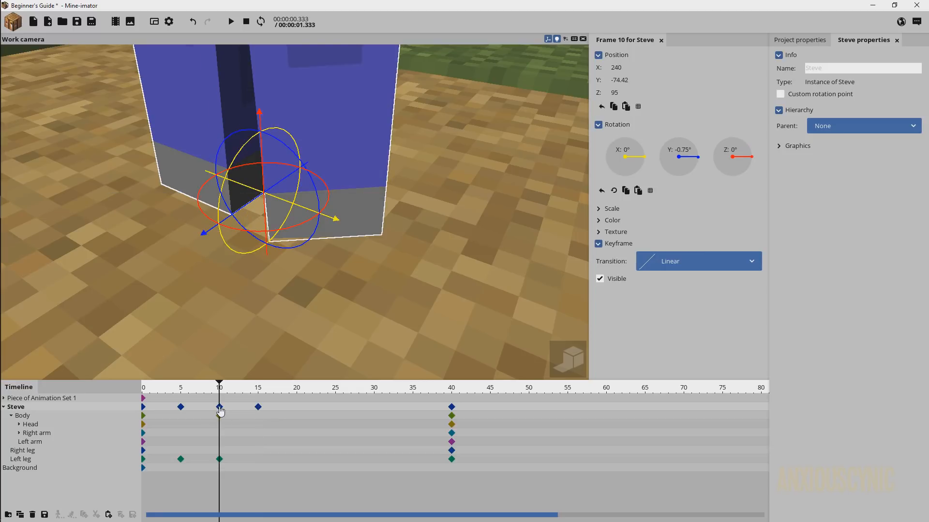
click(258, 409)
drag(271, 221, 268, 218)
drag(264, 187, 259, 189)
click(258, 408)
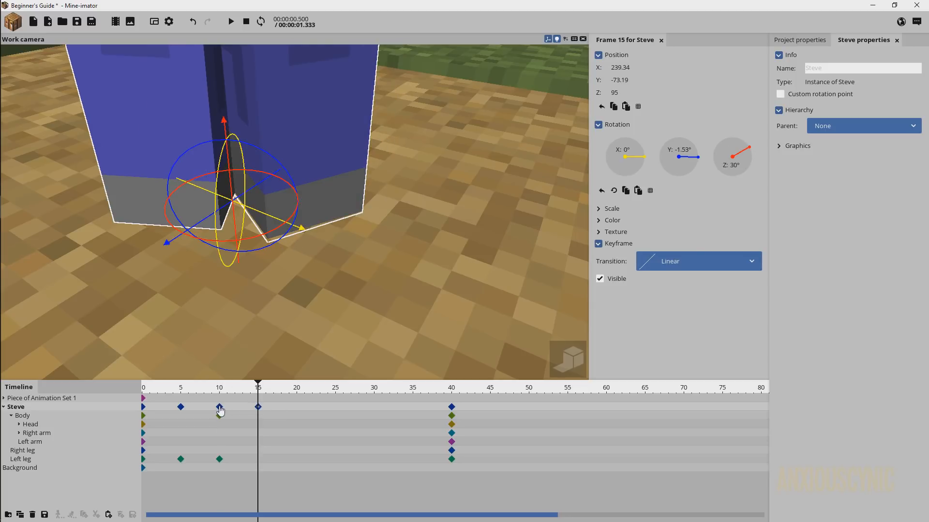
click(220, 407)
Add a keyframe for the whole Steve at frame 25, positioned at about X 240.92, Y -71.16
drag(307, 305, 357, 267)
scroll(320, 291, down, 1)
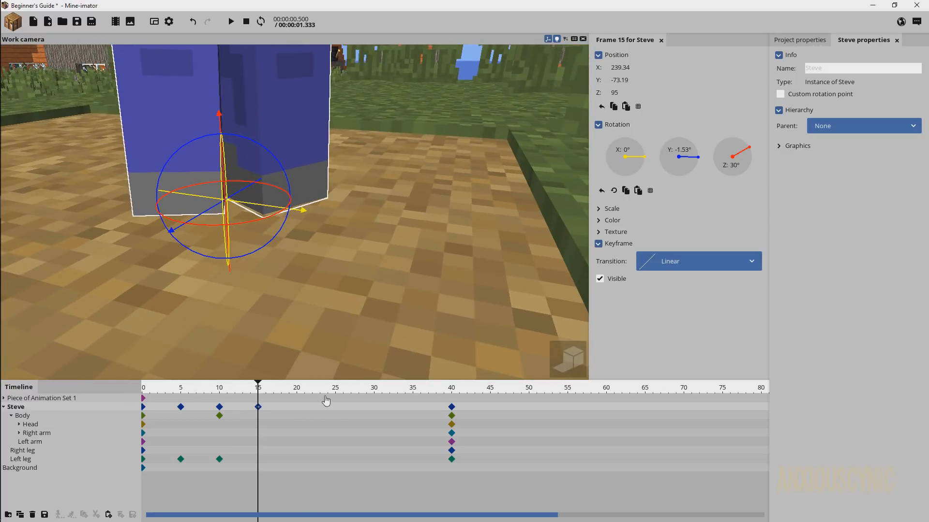
drag(297, 392, 338, 400)
drag(358, 240, 236, 261)
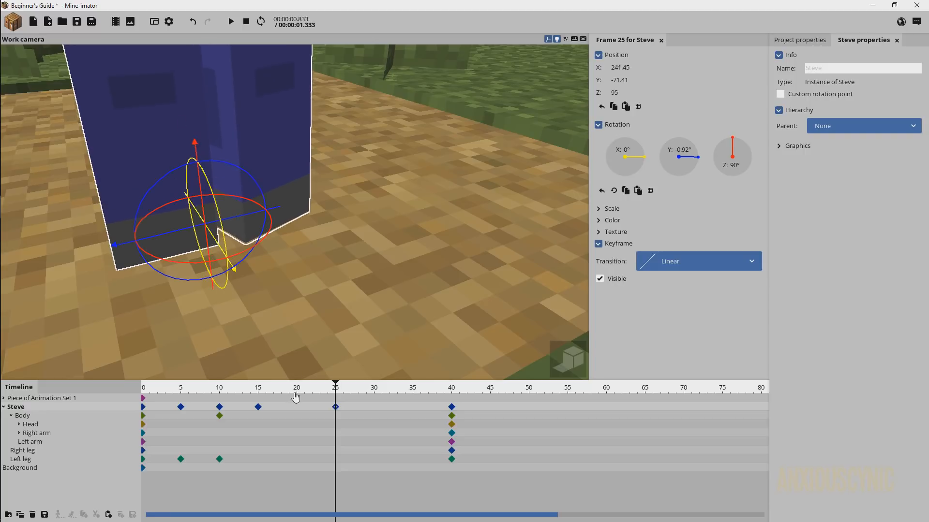
click(258, 407)
click(335, 407)
drag(218, 249, 222, 216)
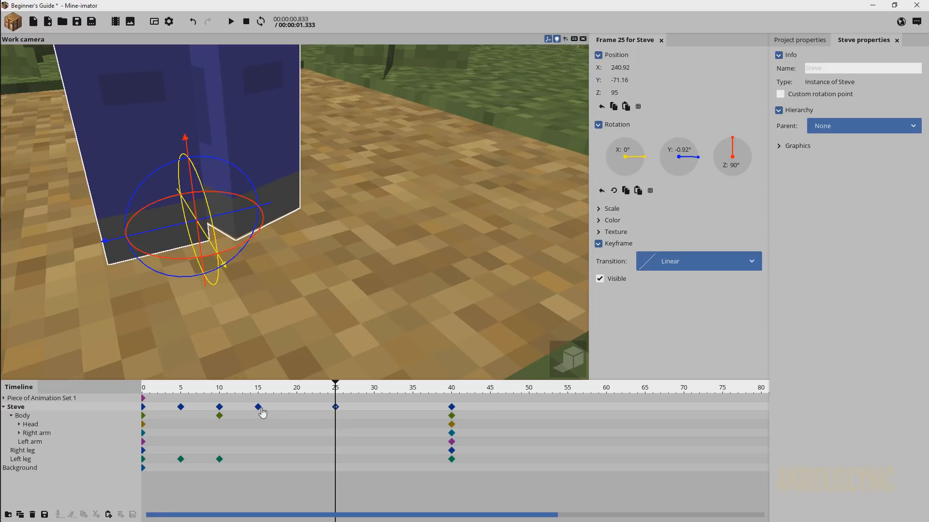
Play back the turn close up from frames 15 and 10 to check how Steve's feet slide on the ground
click(258, 408)
key(space)
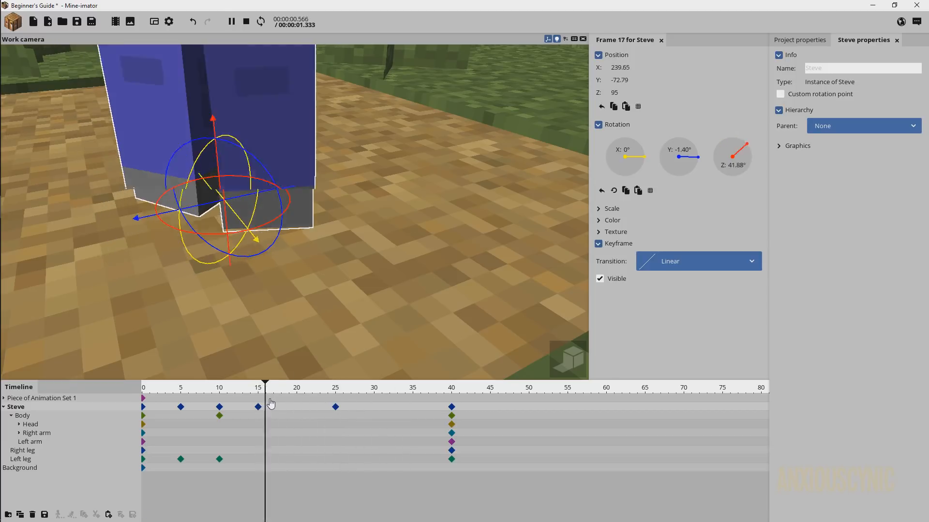
key(space)
click(218, 391)
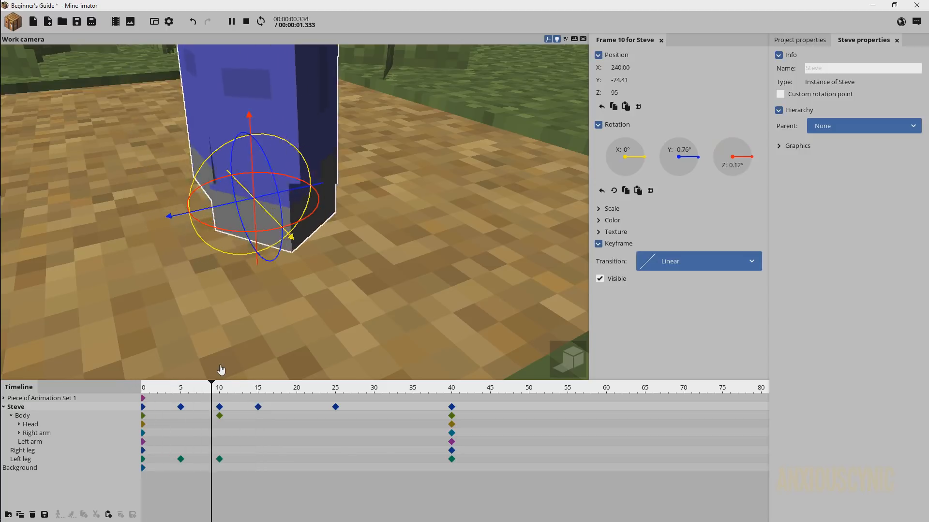
key(space)
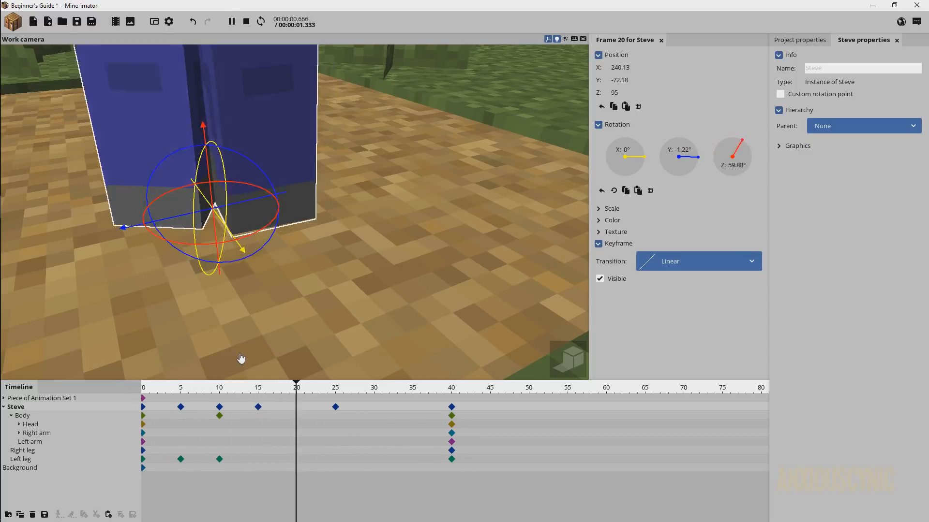
key(space)
key(space)
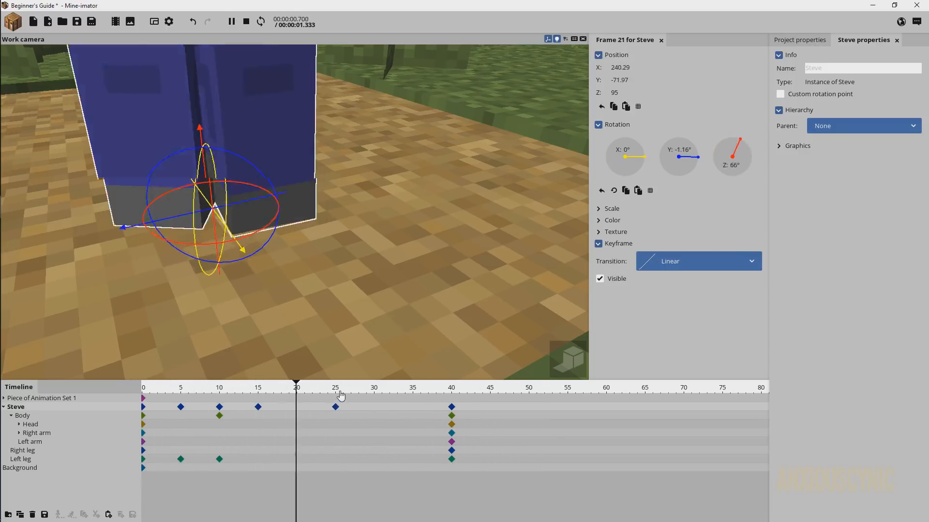
key(space)
Play back the turn from the beginning with Steve's whole figure in view
drag(352, 297, 352, 294)
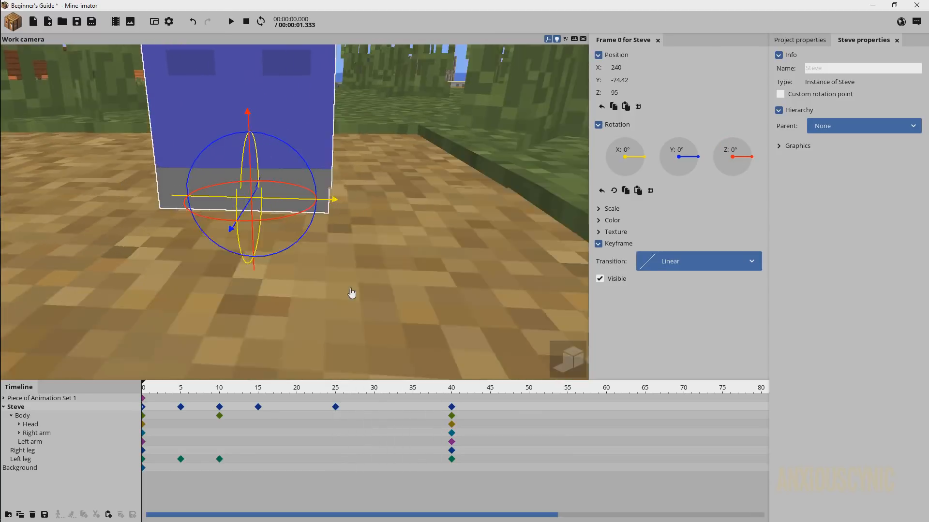
scroll(352, 294, down, 3)
right_drag(353, 294, 396, 259)
drag(396, 259, 387, 275)
scroll(384, 261, down, 3)
key(space)
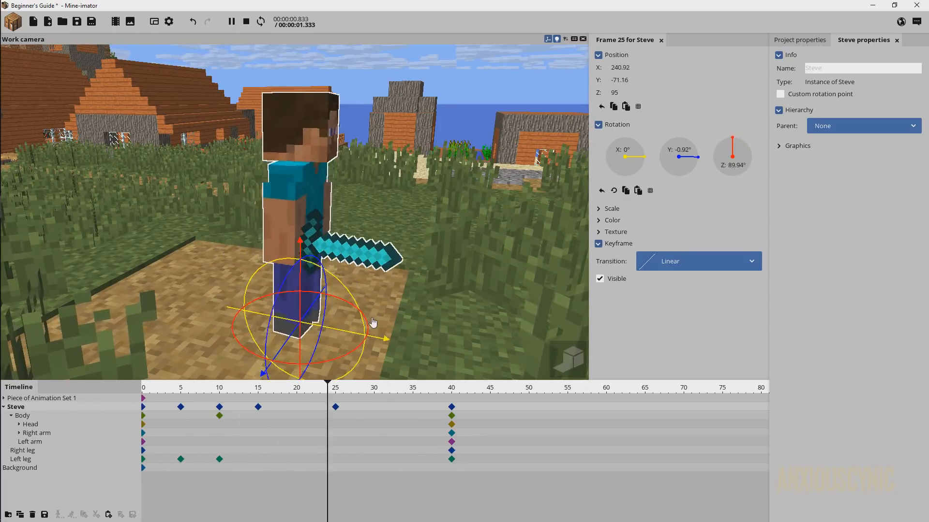
Stop the playback and add a keyframe for Steve's right leg at frame 10
key(space)
drag(254, 392, 219, 394)
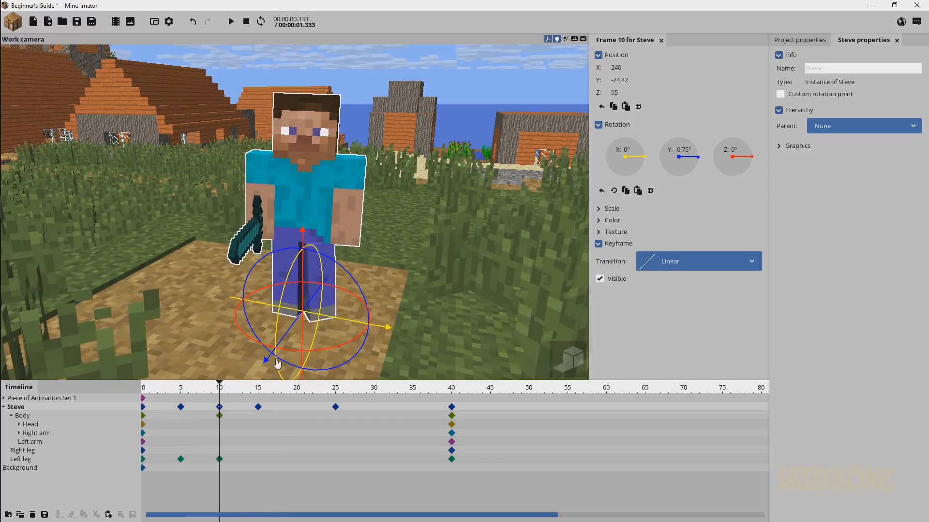
click(219, 451)
Add a right leg keyframe at frame 15 and bend the leg to about 35.14°
click(257, 455)
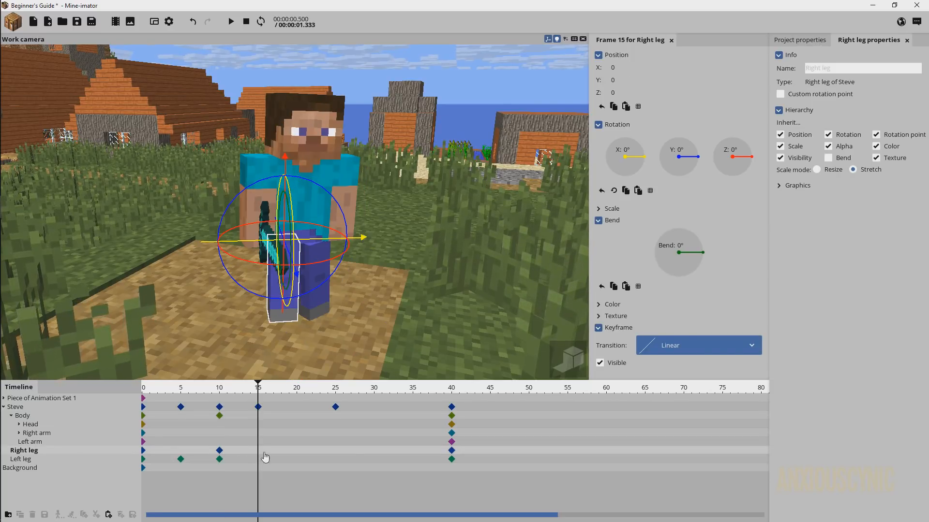
drag(335, 341, 314, 374)
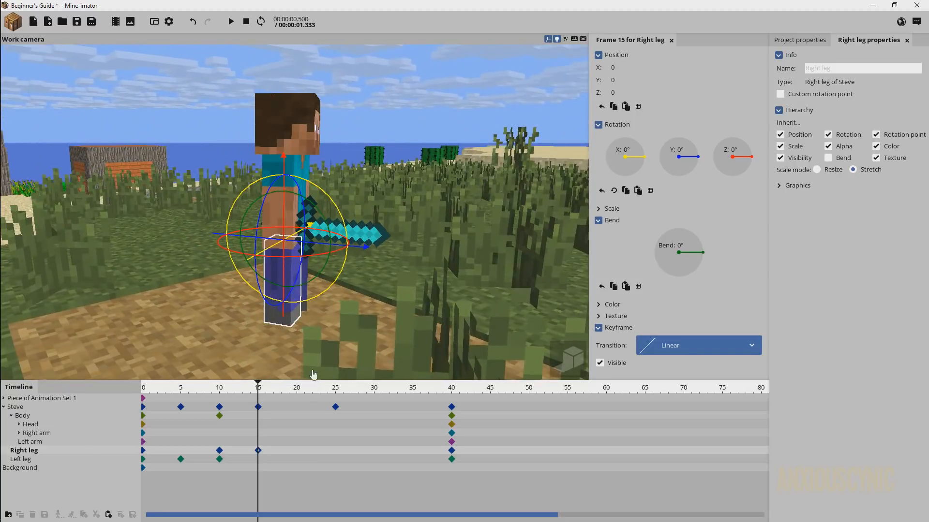
drag(317, 211, 327, 227)
drag(407, 217, 440, 225)
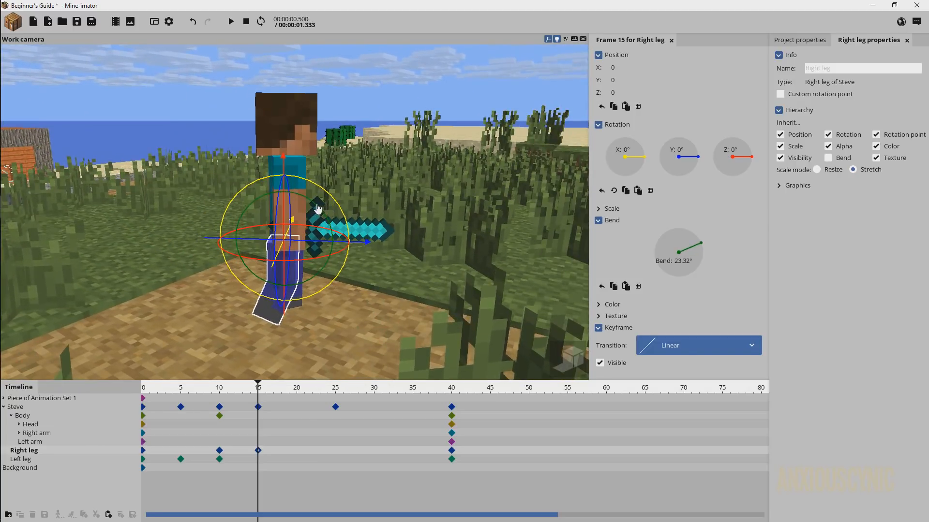
drag(317, 209, 323, 213)
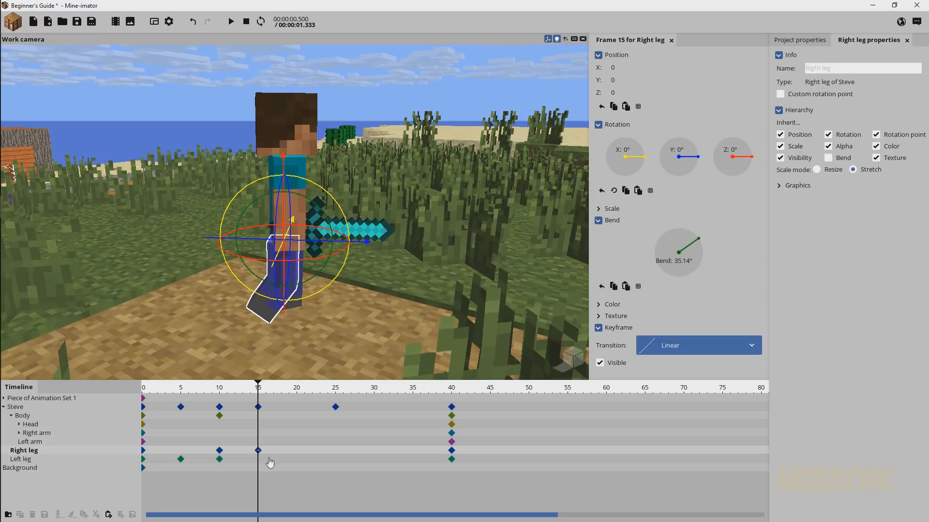
Add a right leg keyframe at frame 25 with X rotation about -7.90° and bend about 3.63°
drag(258, 389, 336, 399)
drag(381, 281, 269, 314)
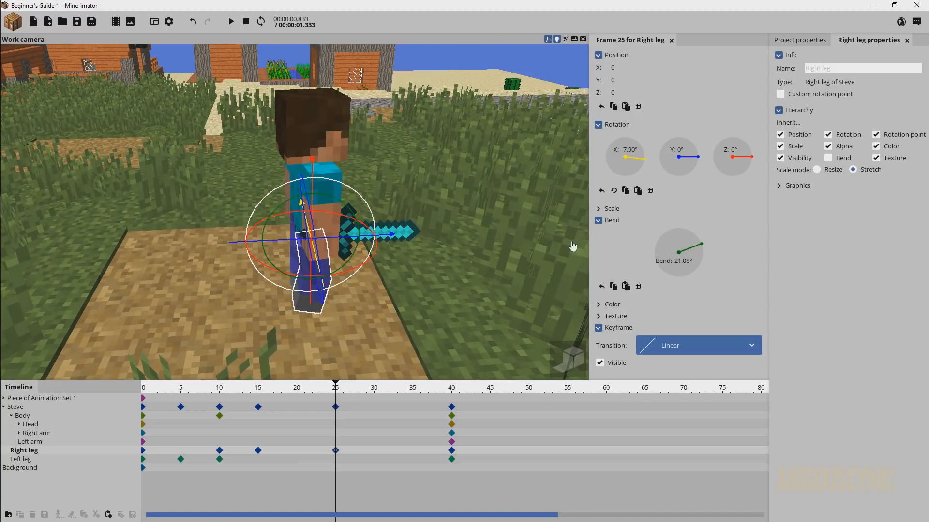
middle_drag(445, 278, 358, 216)
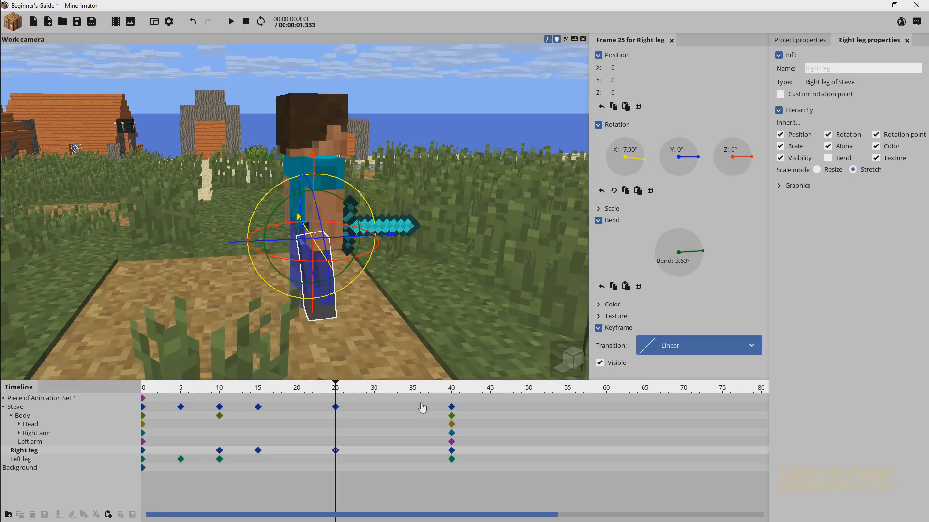
Play back the turn from the beginning to check the right leg's motion, and save the project
drag(345, 391, 141, 401)
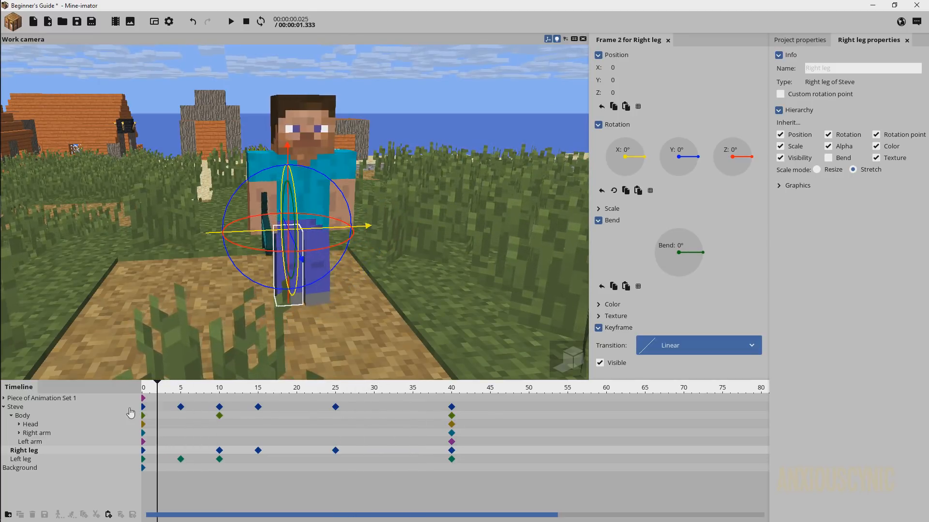
drag(385, 276, 396, 290)
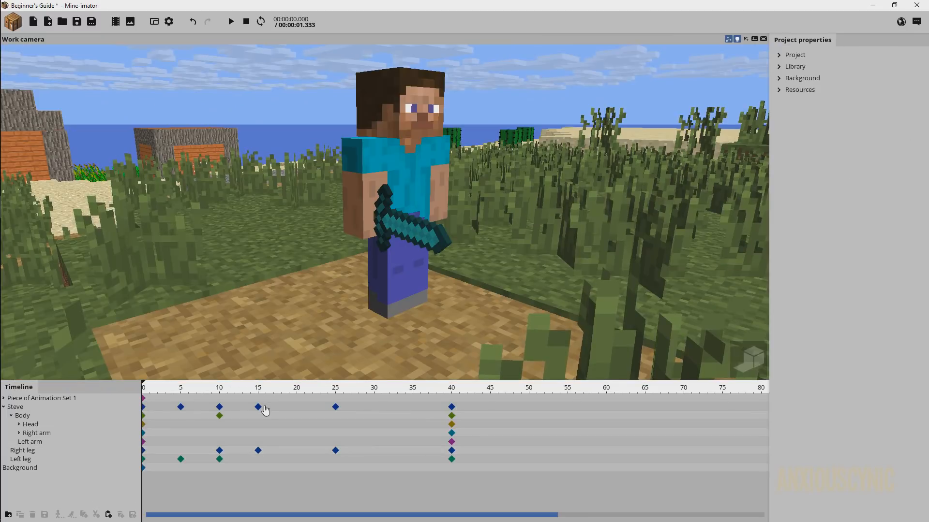
key(space)
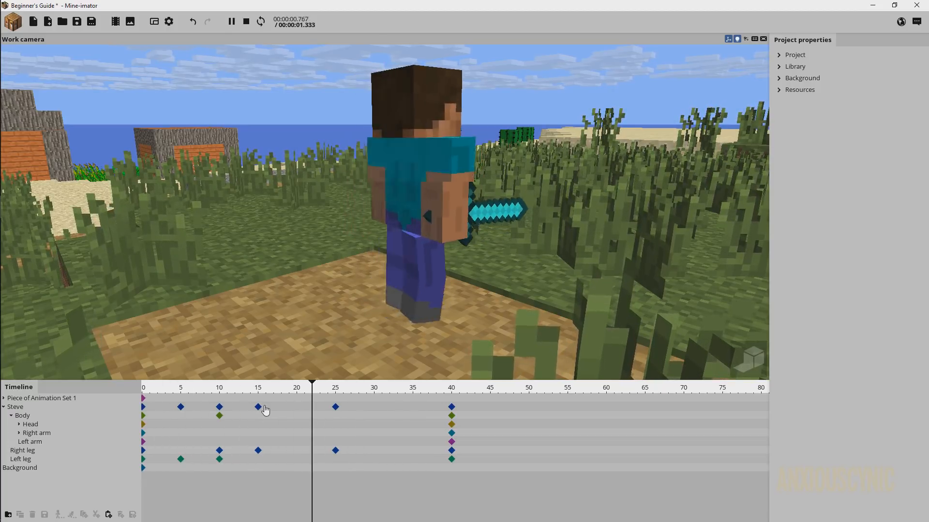
key(space)
key(ctrl+s)
Examine Steve's right foot close up while playing the frames leading to frame 25
drag(203, 390, 339, 430)
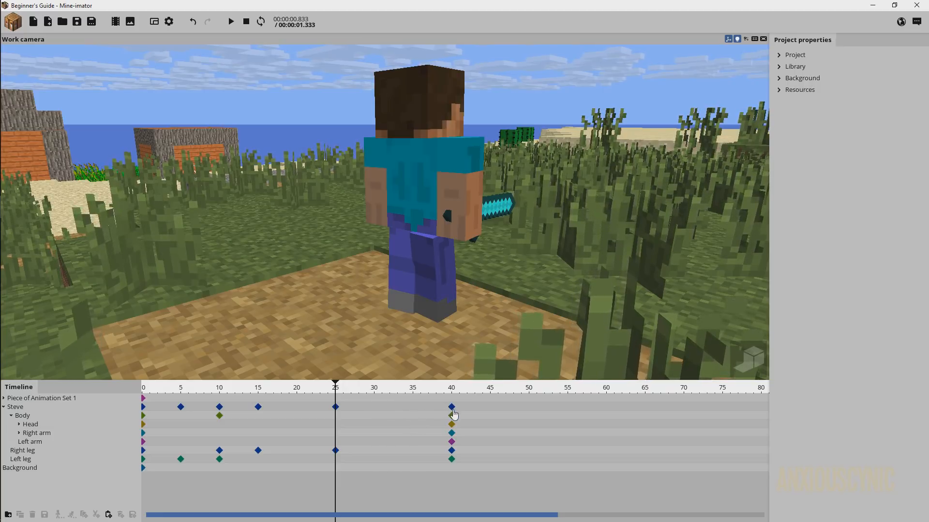
right_drag(456, 272, 447, 262)
key(w)
drag(448, 262, 394, 254)
scroll(395, 254, up, 2)
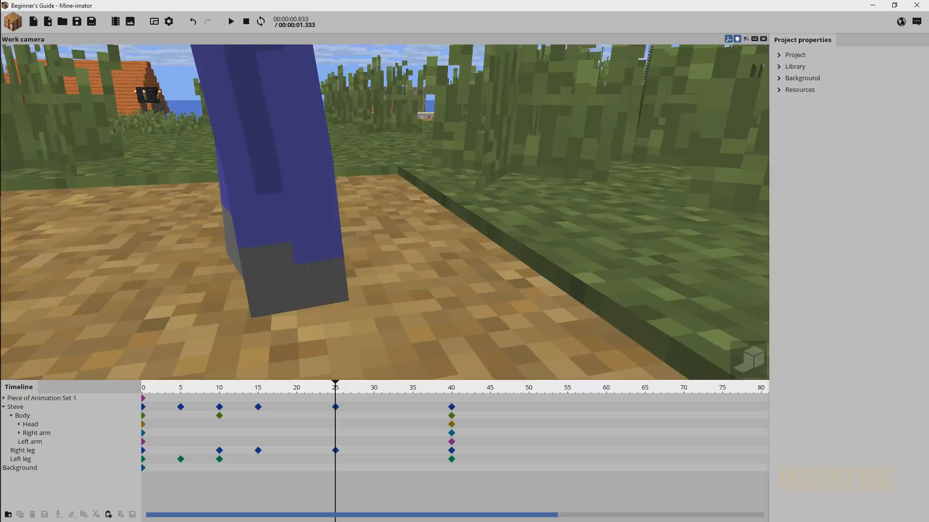
right_drag(377, 261, 364, 268)
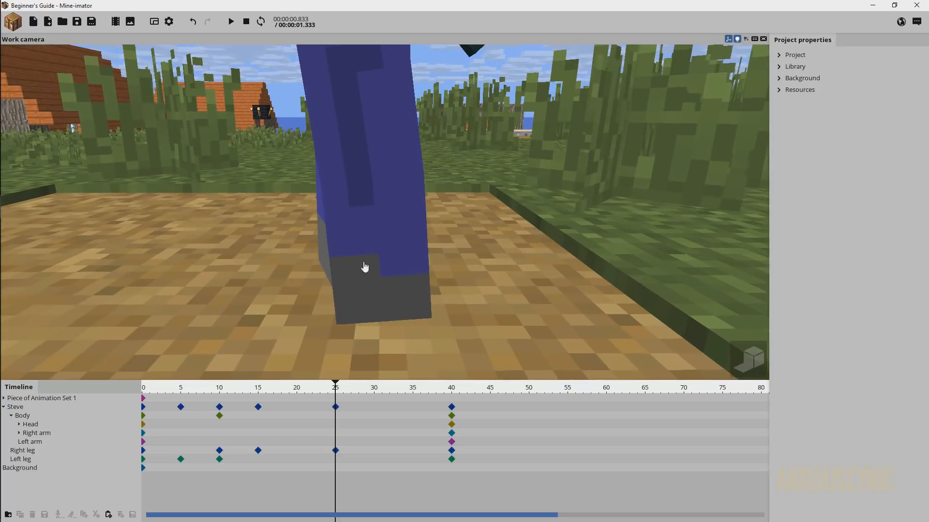
drag(365, 267, 364, 290)
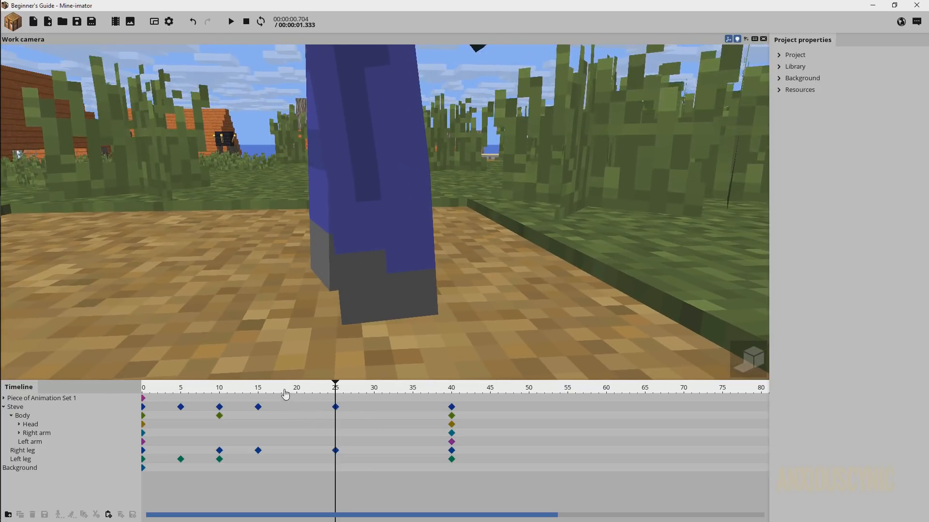
drag(285, 393, 306, 441)
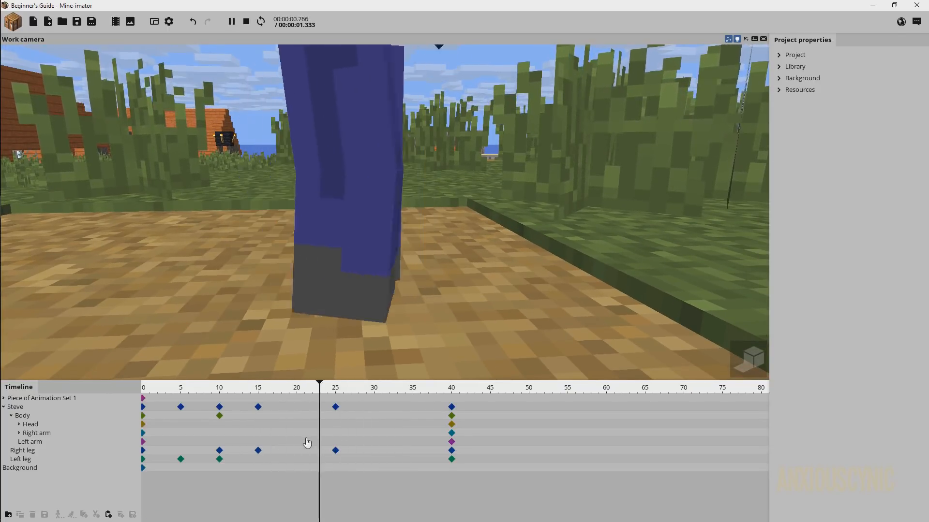
Reset the right leg's bend and X rotation to 0° at the frame 25 keyframe
click(335, 450)
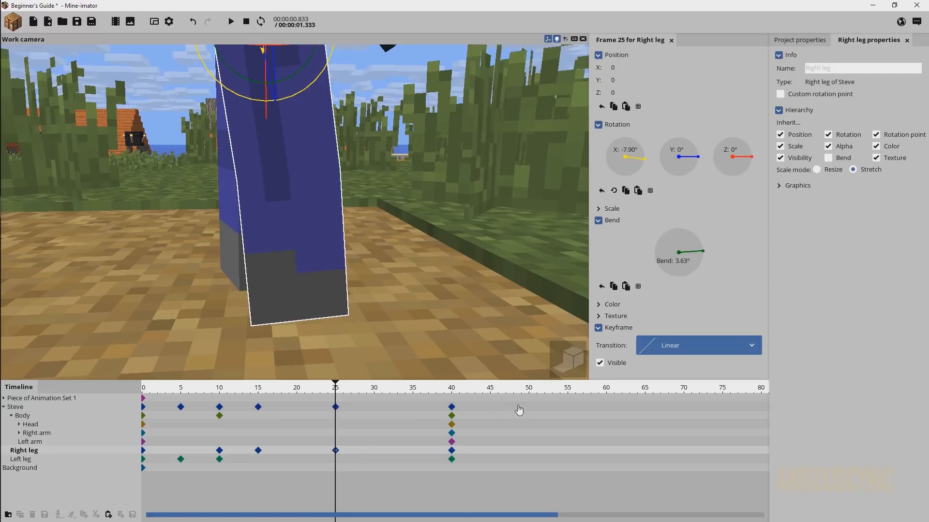
right_click(681, 249)
right_click(628, 160)
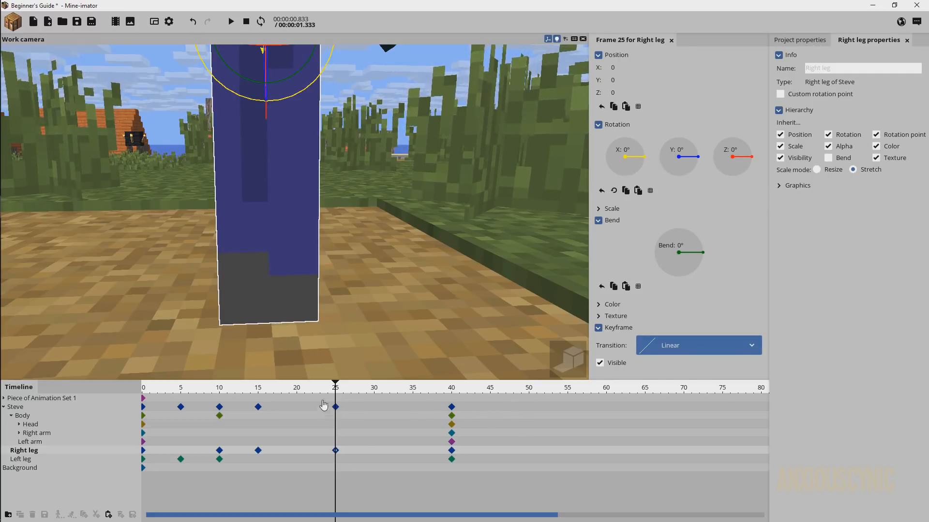
Add a right leg keyframe at frame 20 and rotate the leg to about -10.77° on X
drag(282, 393, 303, 465)
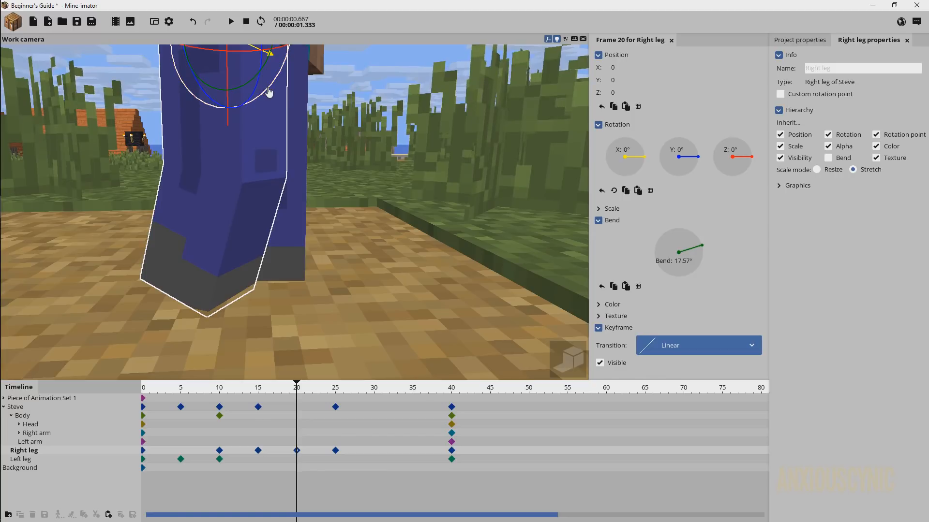
drag(283, 84, 287, 83)
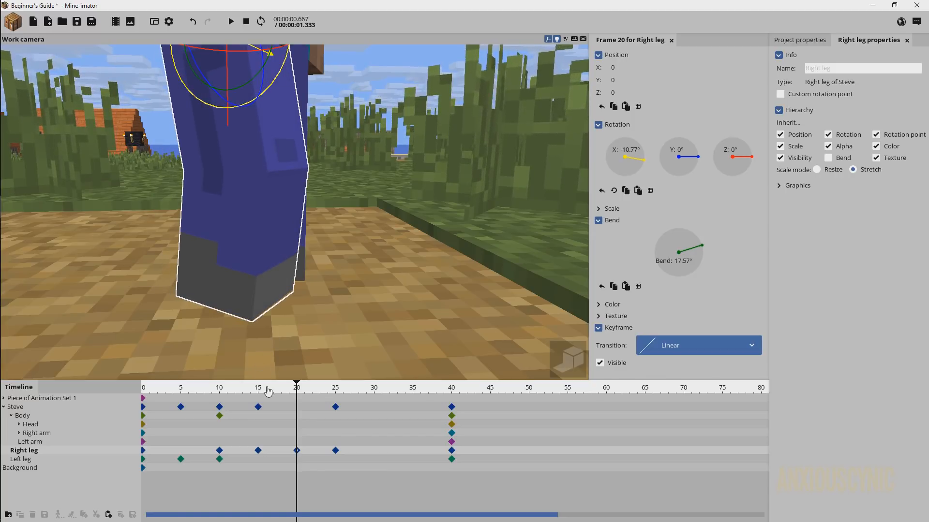
Play back the right leg's step close up and save the project at frame 25
drag(259, 391, 210, 394)
key(space)
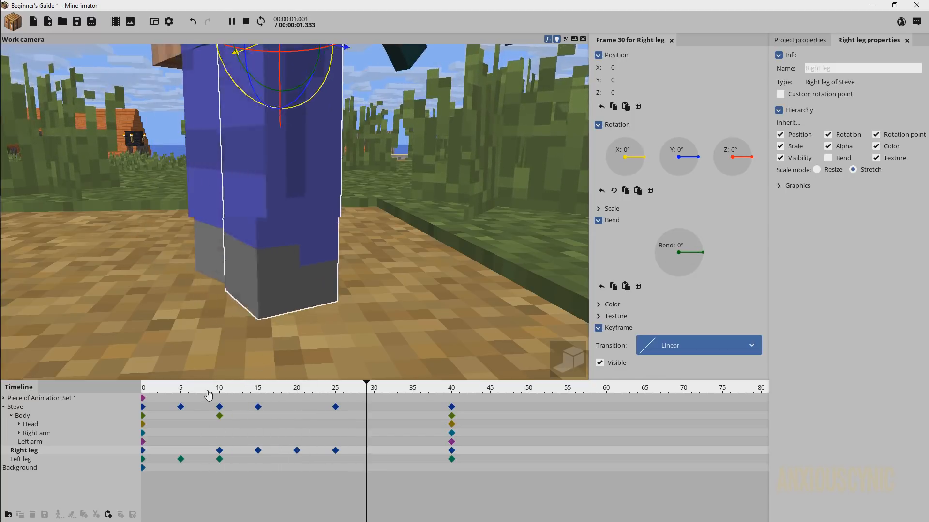
drag(254, 389, 337, 393)
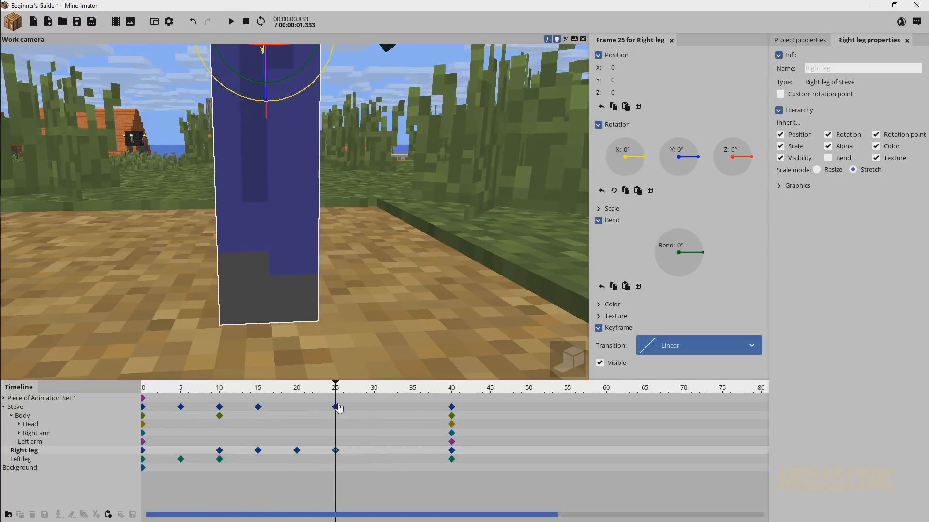
key(ctrl+s)
Move the whole Steve at frame 40 to about X 236.86, Y -69.65, near his frame 25 foot position
drag(362, 326, 336, 309)
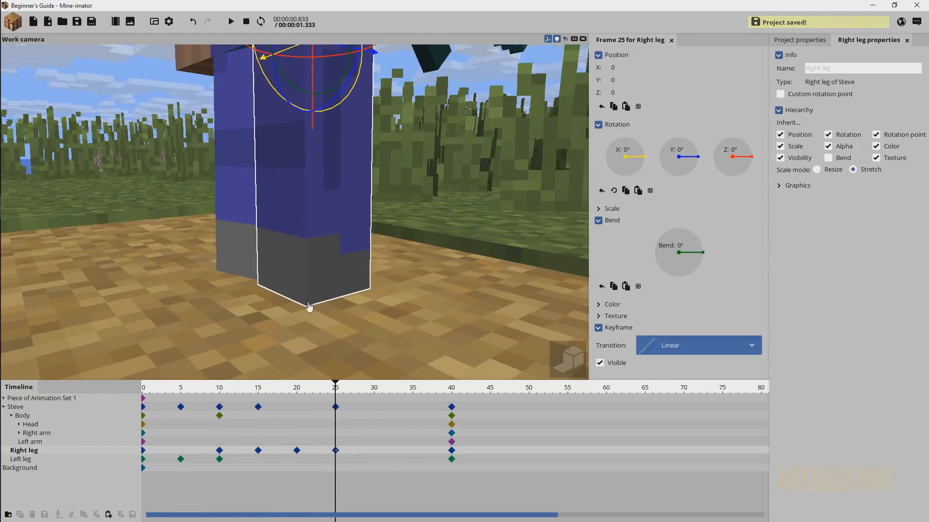
click(452, 409)
drag(350, 299, 316, 312)
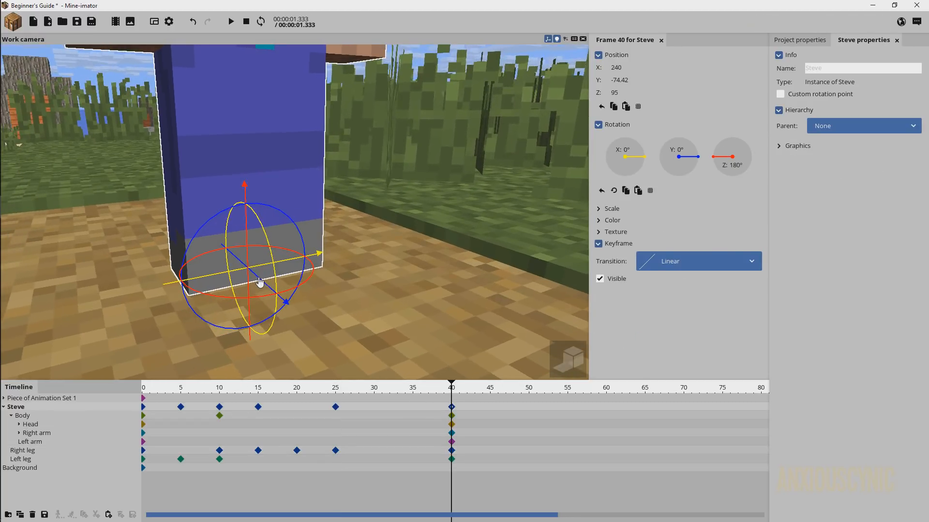
drag(259, 284, 284, 337)
drag(285, 302, 244, 321)
right_drag(412, 307, 406, 305)
key(w)
Compare frames 25 and 40 and refine Steve's frame 40 position to about X 237.10, Y -69.09
click(336, 409)
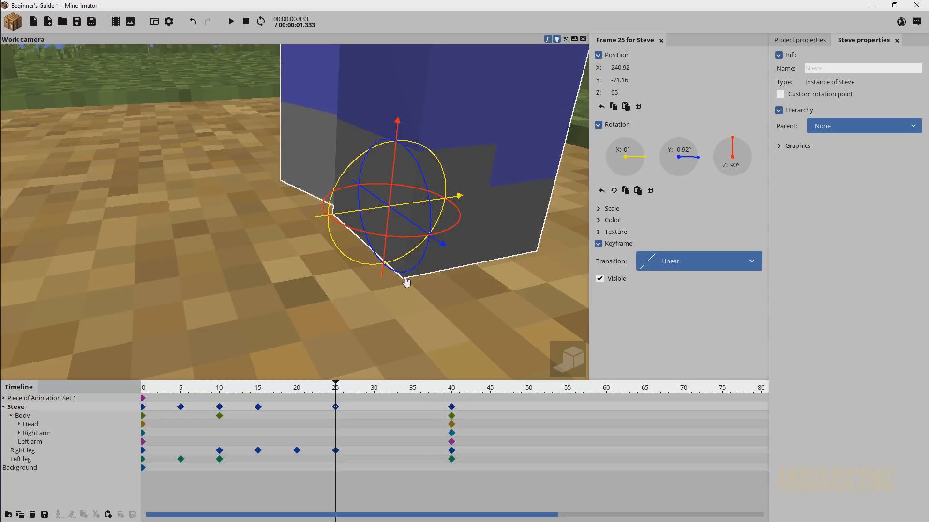
click(452, 407)
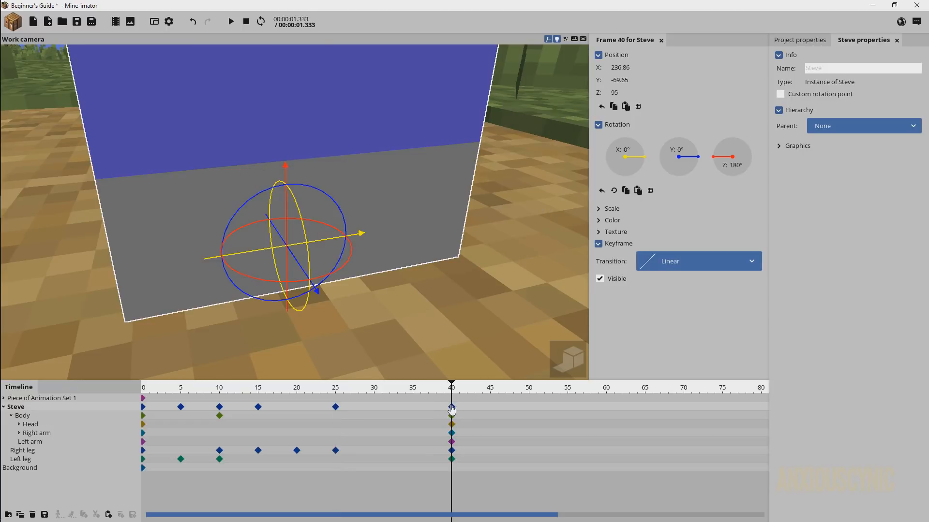
drag(317, 242, 264, 285)
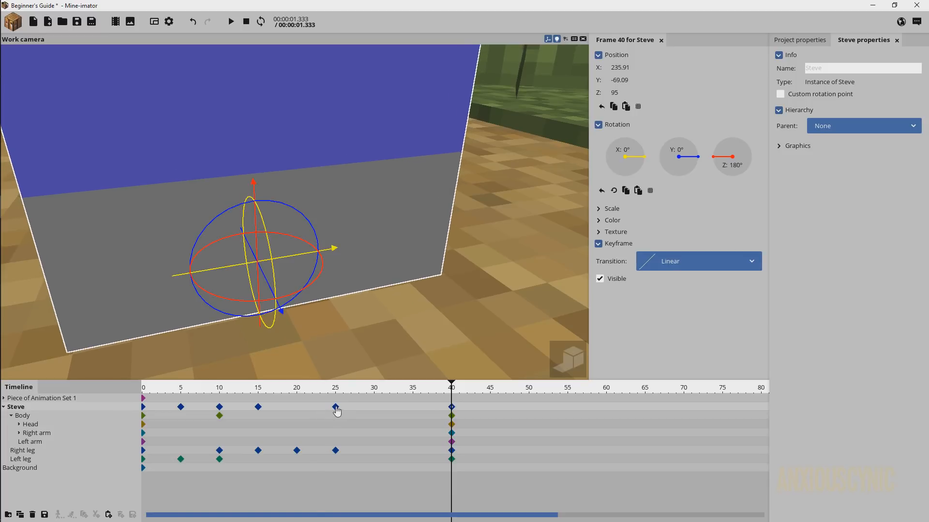
click(336, 408)
click(452, 408)
click(335, 408)
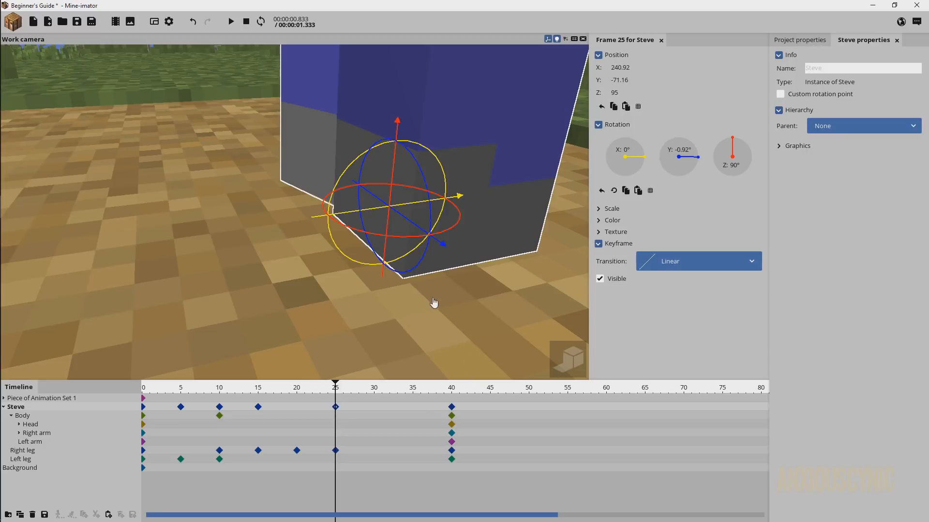
click(451, 408)
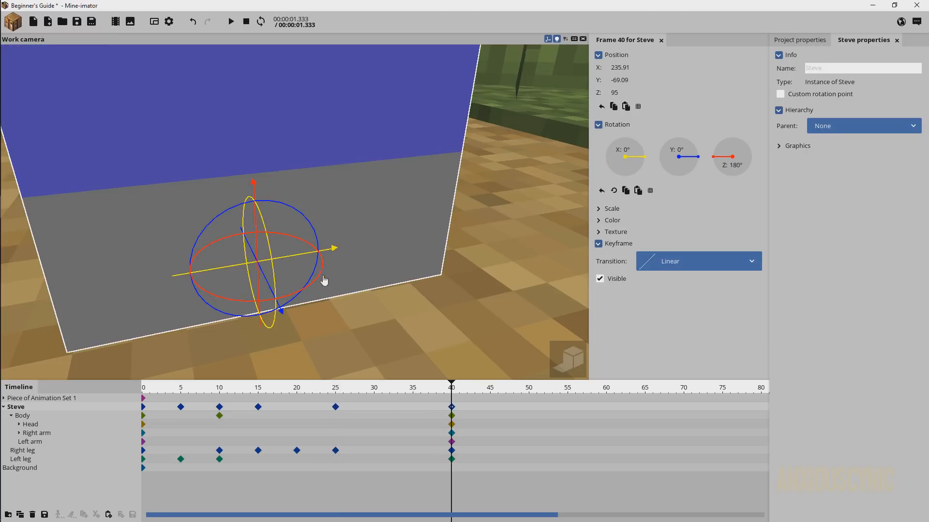
drag(297, 260, 348, 257)
Play back the second half of the turn close to the planted foot and save the project
drag(337, 390, 288, 382)
key(space)
key(space)
key(ctrl+s)
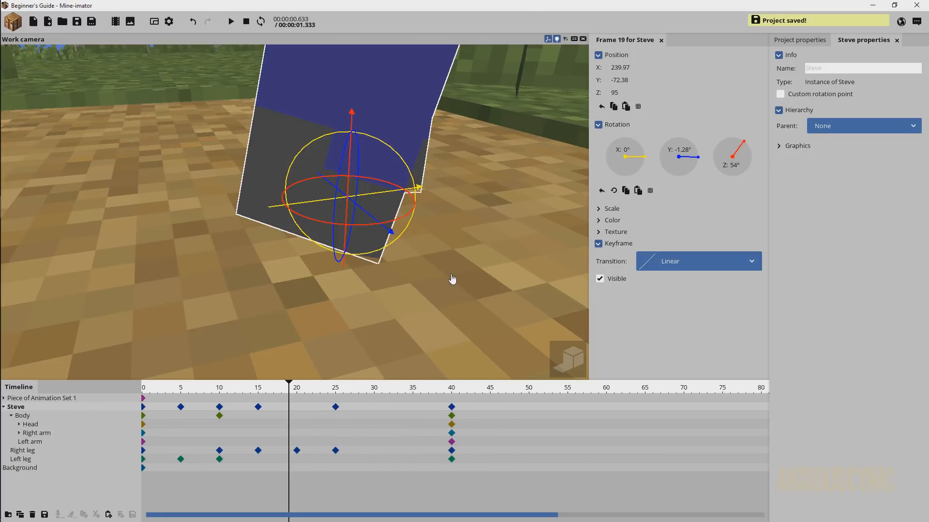
Play back the turn with Steve's whole figure in view to check his movement
drag(443, 274, 484, 271)
scroll(444, 274, down, 4)
right_drag(371, 247, 371, 203)
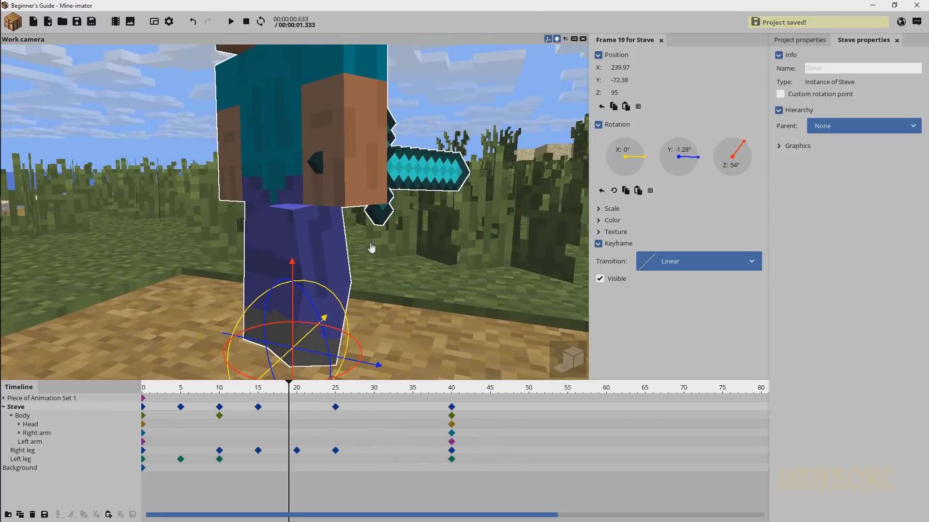
drag(370, 246, 400, 290)
scroll(389, 255, down, 4)
key(space)
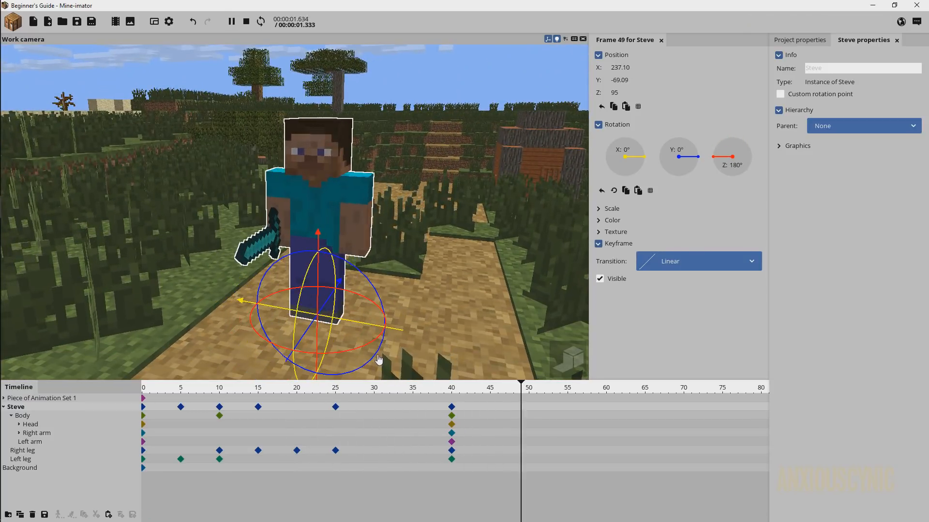
key(space)
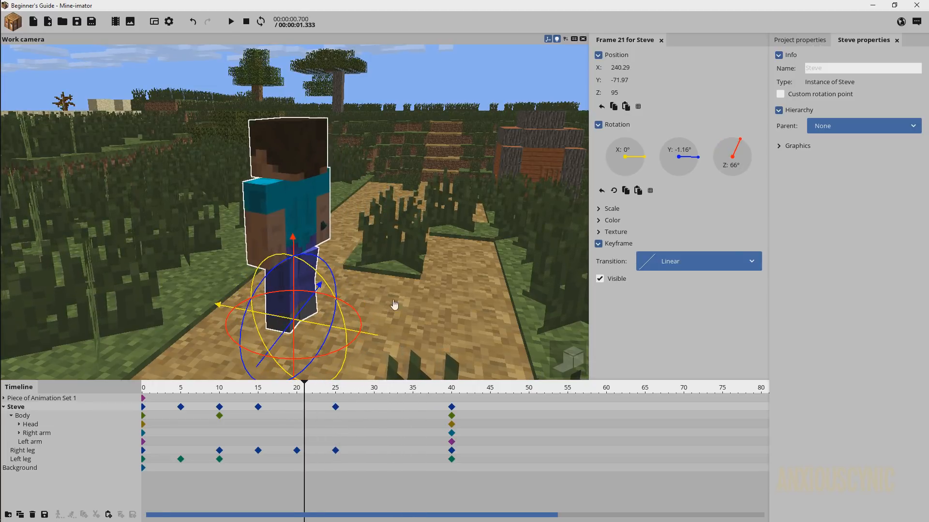
Select Steve's left leg and add a keyframe holding its current pose at frame 25
middle_drag(394, 304, 314, 273)
right_drag(368, 216, 369, 213)
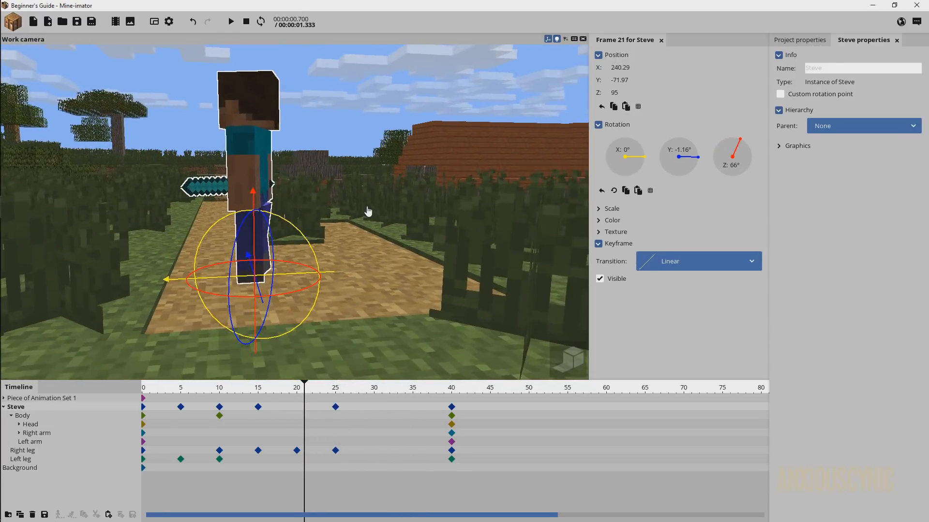
scroll(363, 213, up, 5)
drag(360, 213, 284, 174)
click(283, 174)
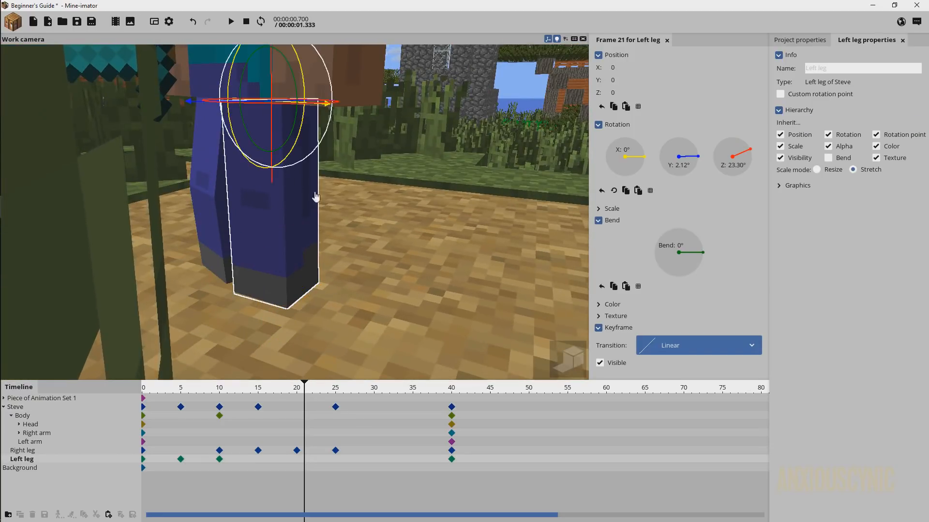
click(335, 388)
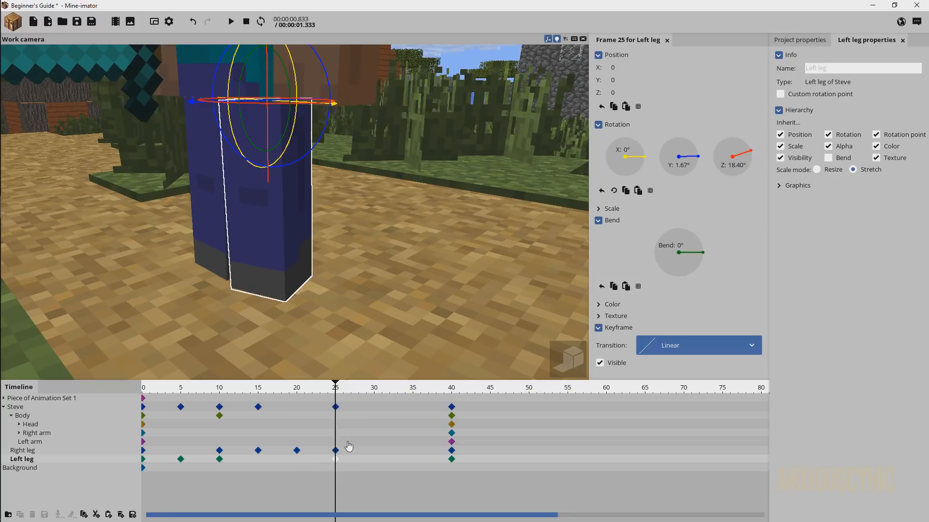
Keyframe the left leg's step at frame 30 with rotation about X -13.91°, Y 3.31°, Z 15.70° and bend about 18.35°
drag(335, 397, 373, 398)
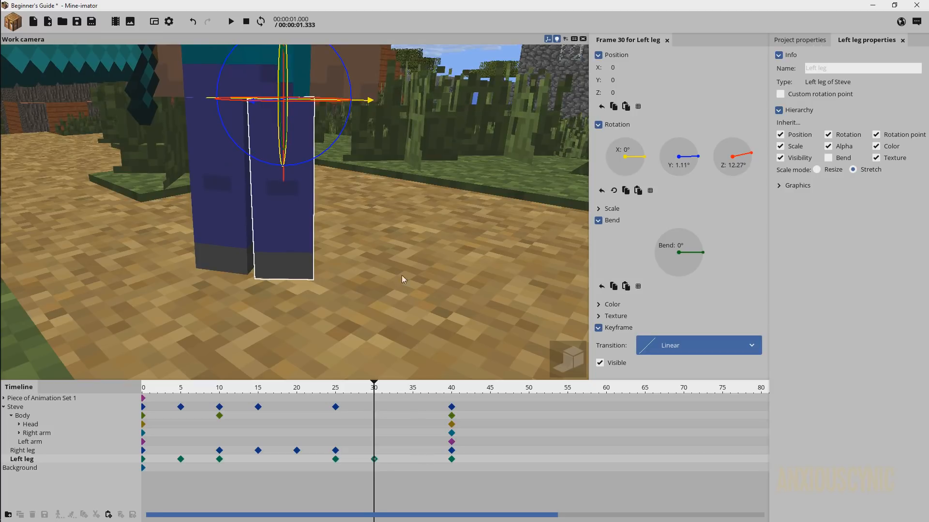
drag(404, 280, 321, 281)
drag(346, 71, 319, 66)
drag(391, 171, 469, 178)
drag(350, 85, 341, 90)
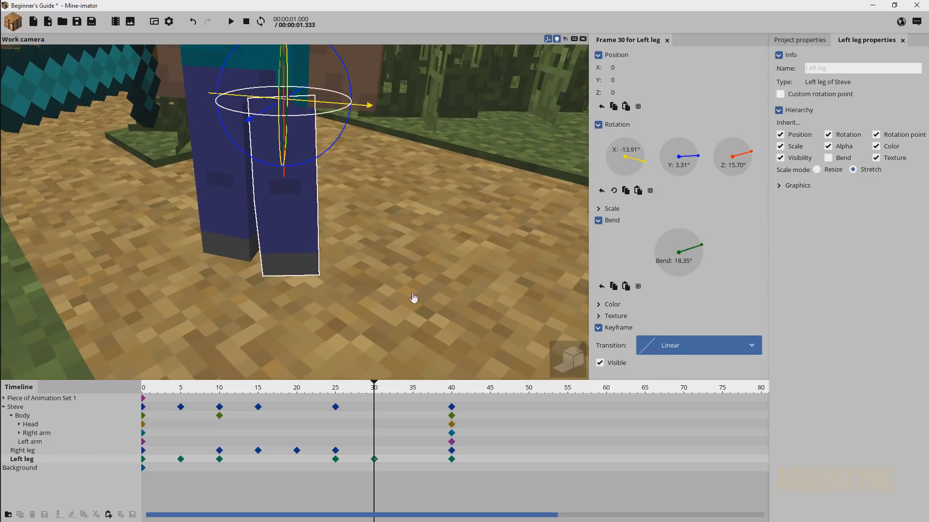
Play back the end of the turn to check the left leg's motion around frame 35
click(415, 465)
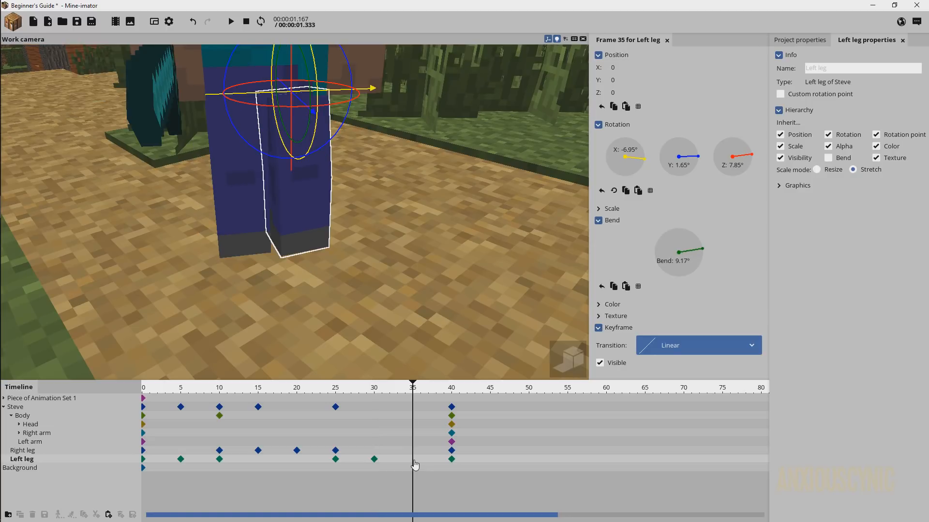
key(space)
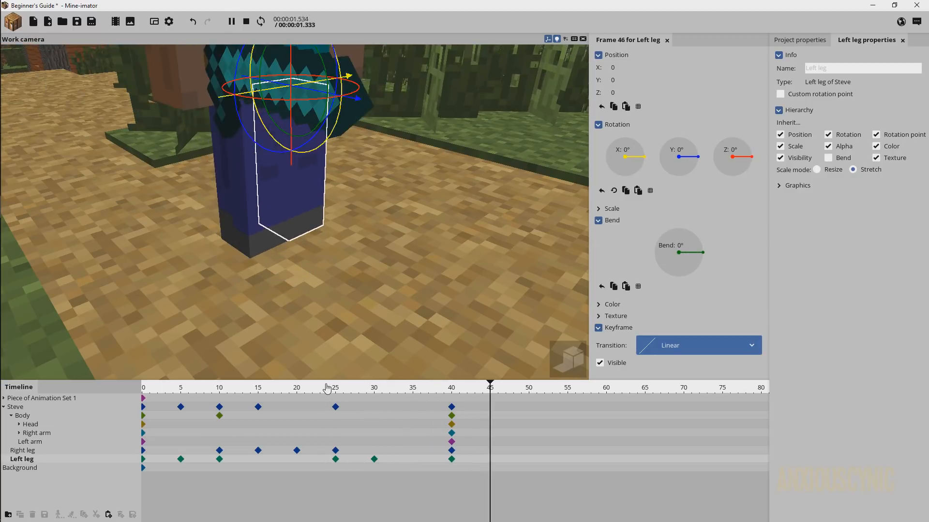
key(space)
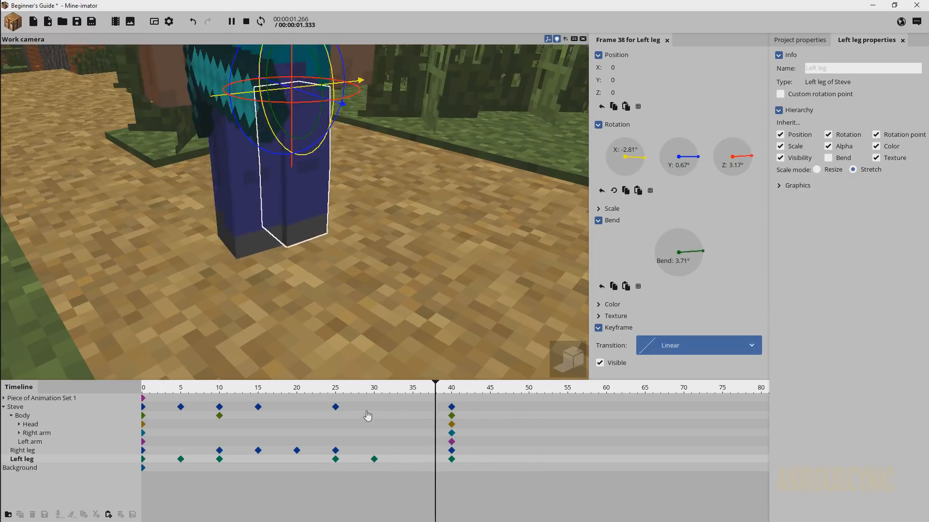
Keyframe the left leg at frame 35 with its X rotation at about 10.51° and its bend at 5°
click(416, 390)
right_drag(351, 237, 352, 237)
drag(237, 148, 238, 149)
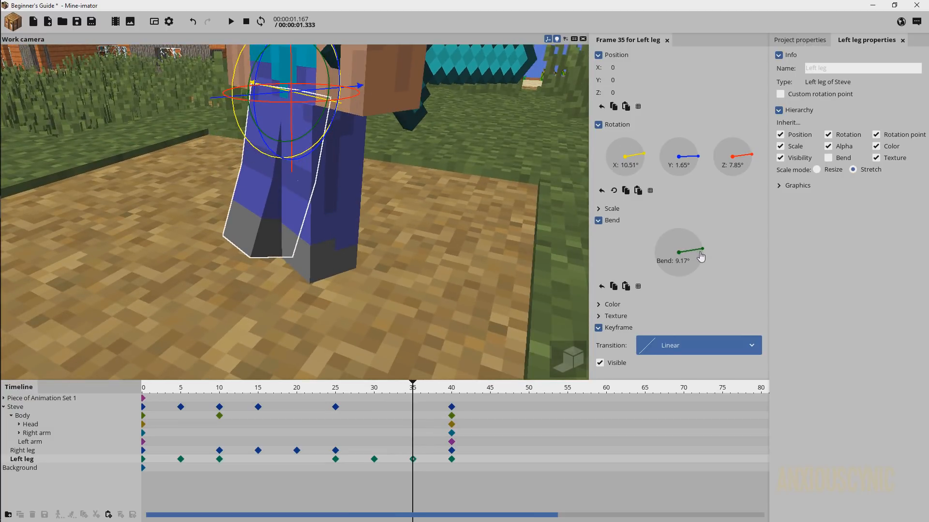
drag(701, 256, 702, 257)
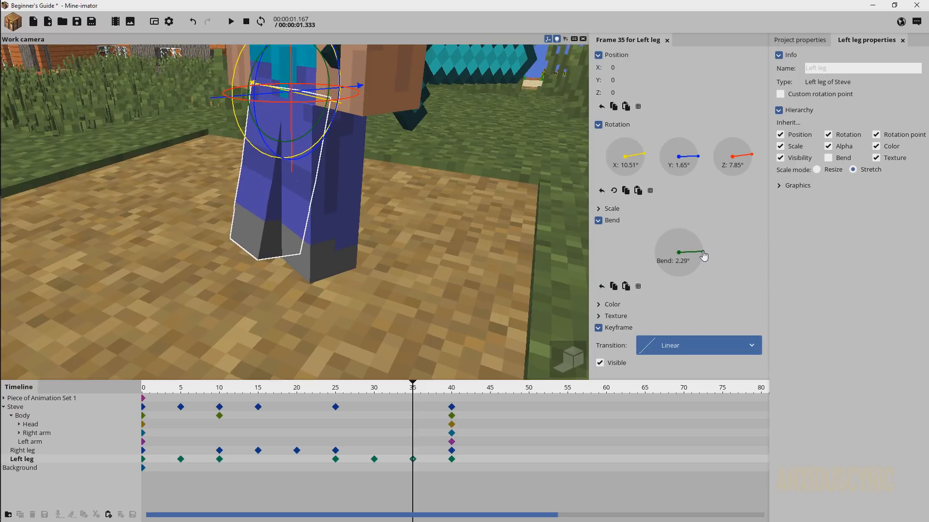
click(681, 262)
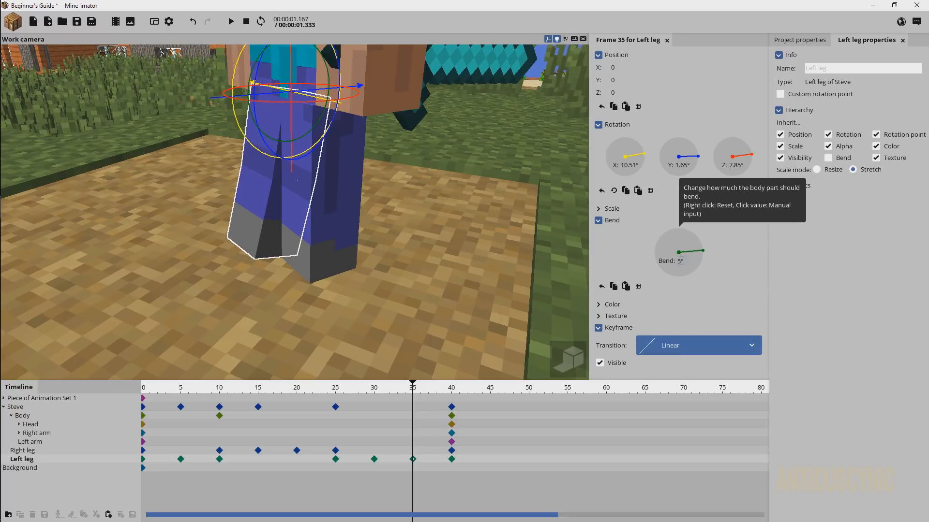
mouse_move(328, 264)
mouse_down()
mouse_move(386, 259)
mouse_move(327, 264)
mouse_up()
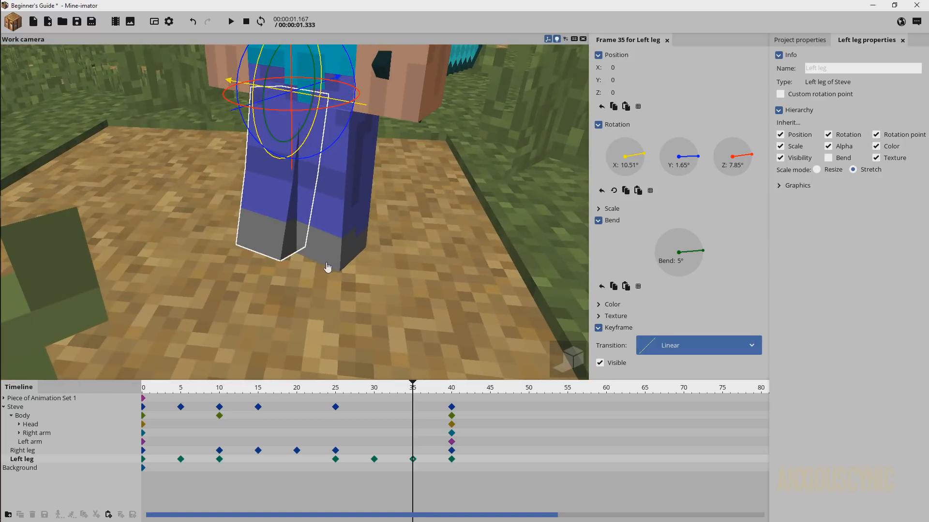
Play back the turn from the start close to the legs and save the project
drag(354, 390, 147, 389)
key(space)
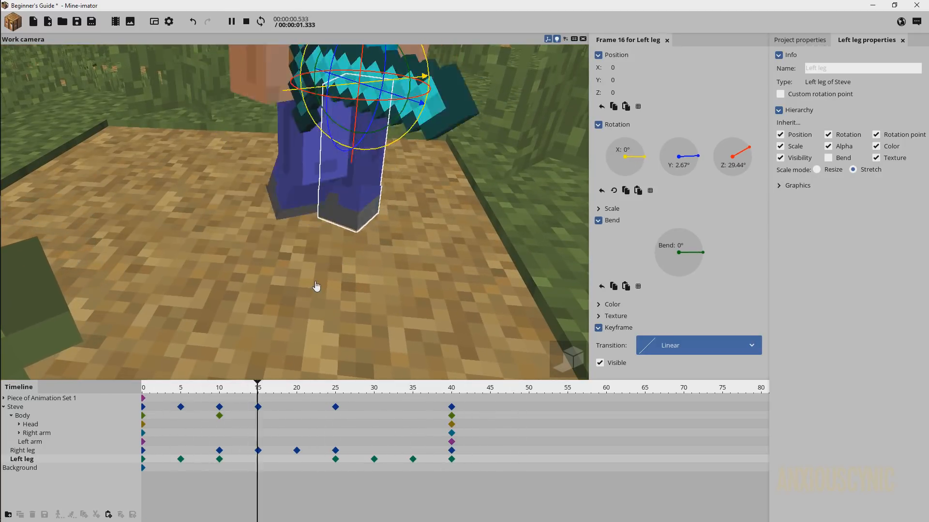
key(ctrl+s)
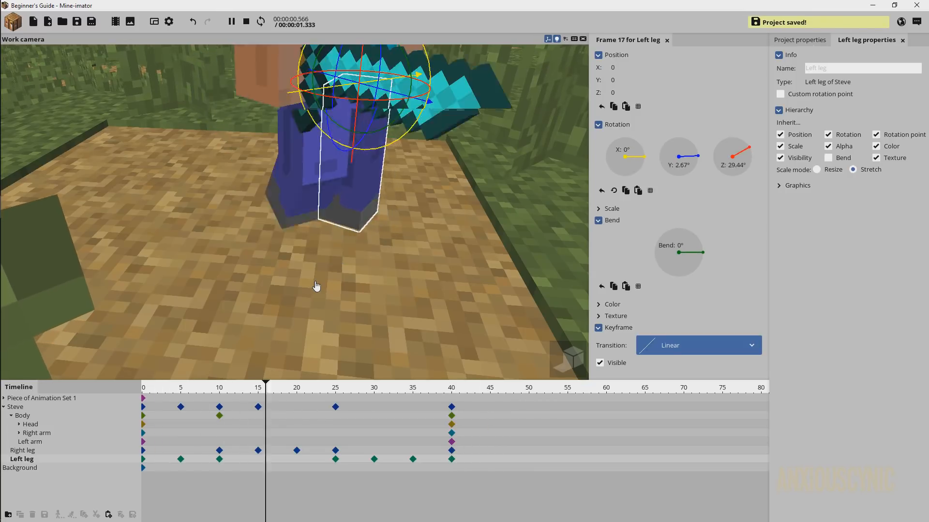
key(space)
Compare the left leg's keyframes from 25 to 35 and adjust its X rotation at frame 30 to about -10.22°
drag(385, 391, 412, 395)
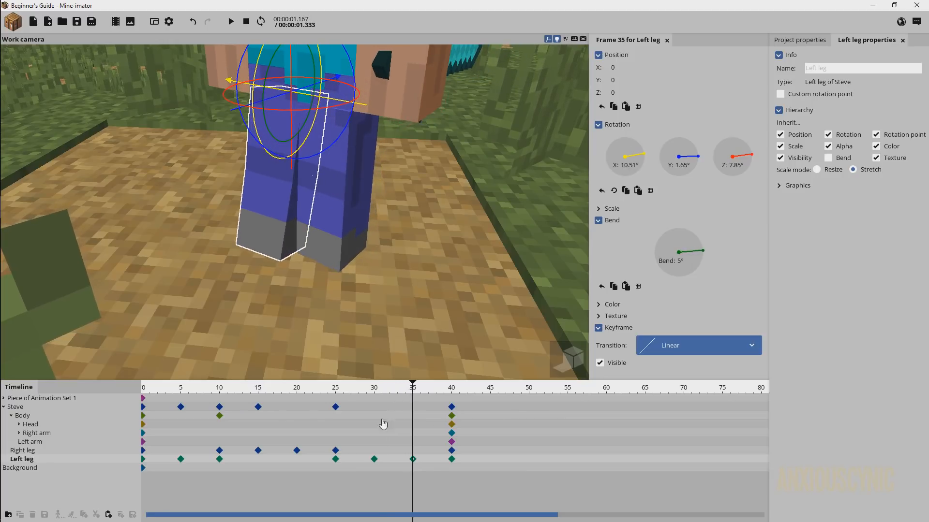
click(335, 459)
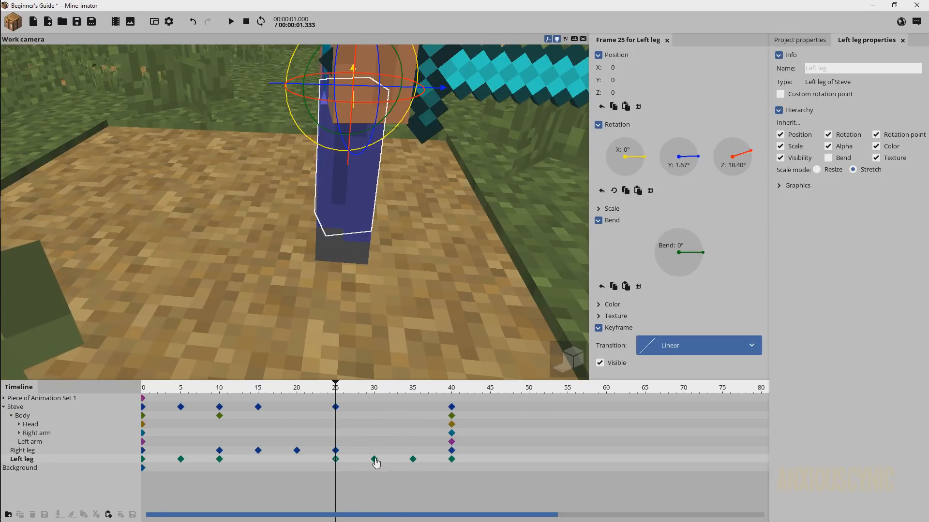
click(374, 460)
drag(379, 286, 406, 284)
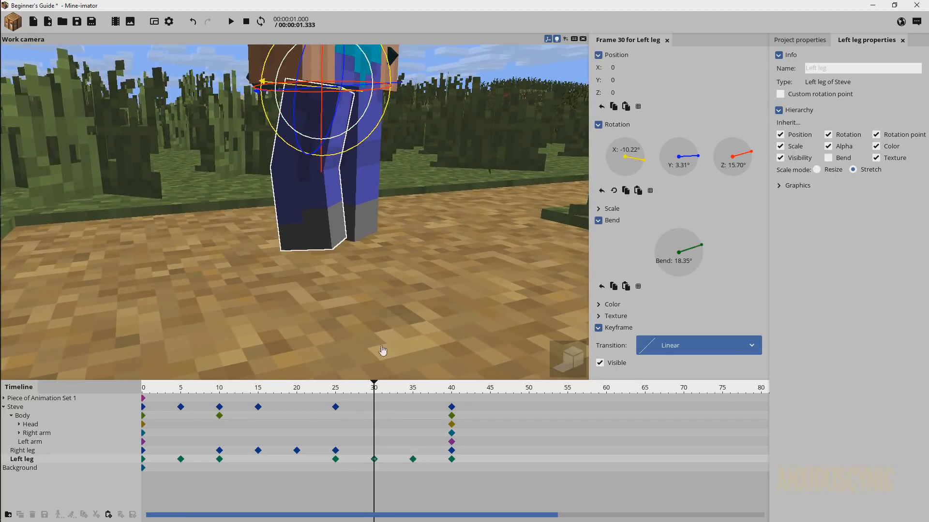
Reduce the left leg's X rotation at frame 35 to about 4.73° and save the project
click(413, 459)
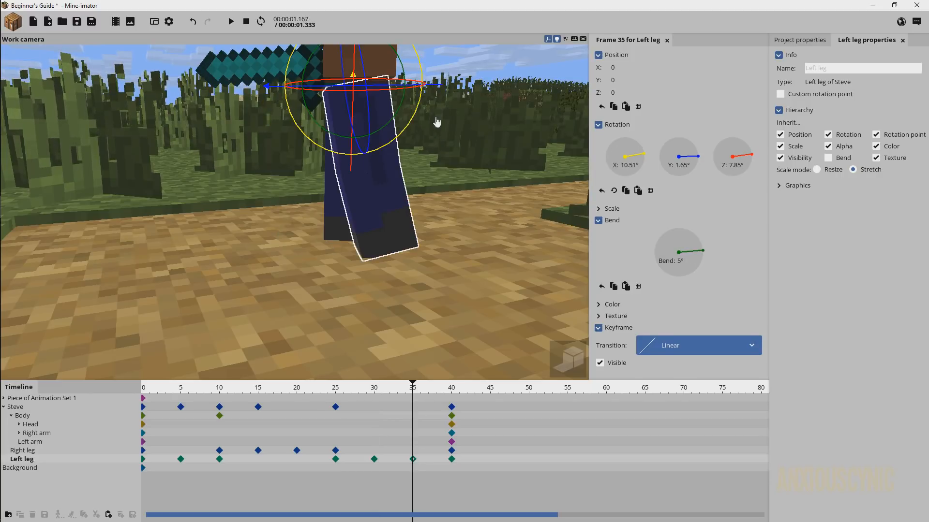
drag(422, 68, 421, 78)
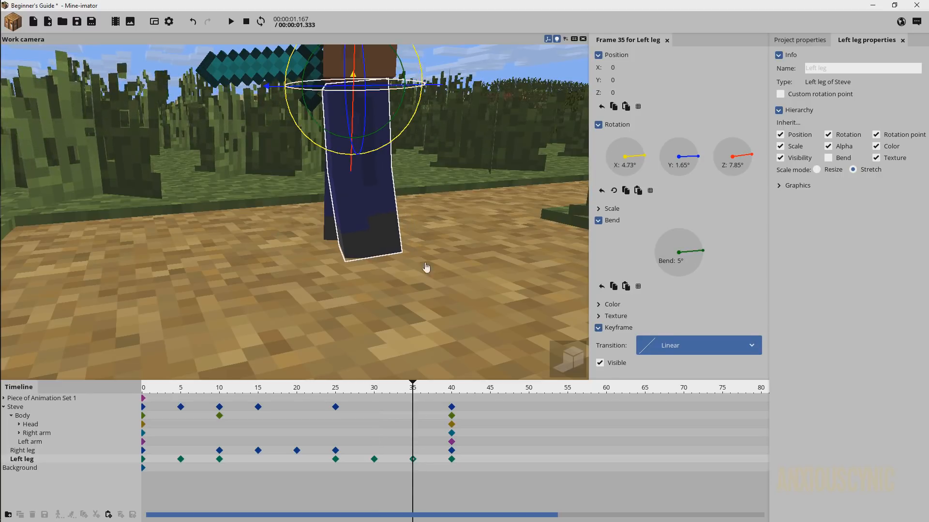
key(ctrl+s)
Scrub and play back the turn to check the left leg's revised step
drag(411, 388, 463, 389)
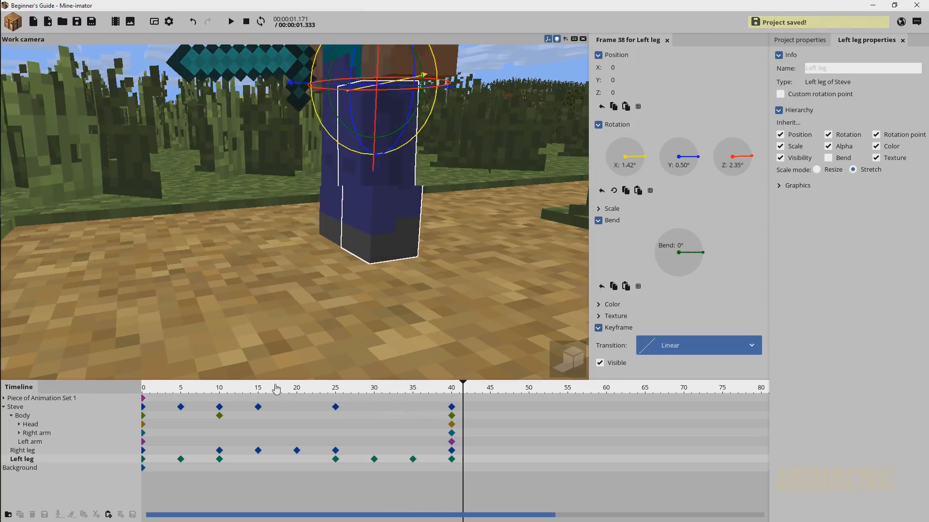
key(space)
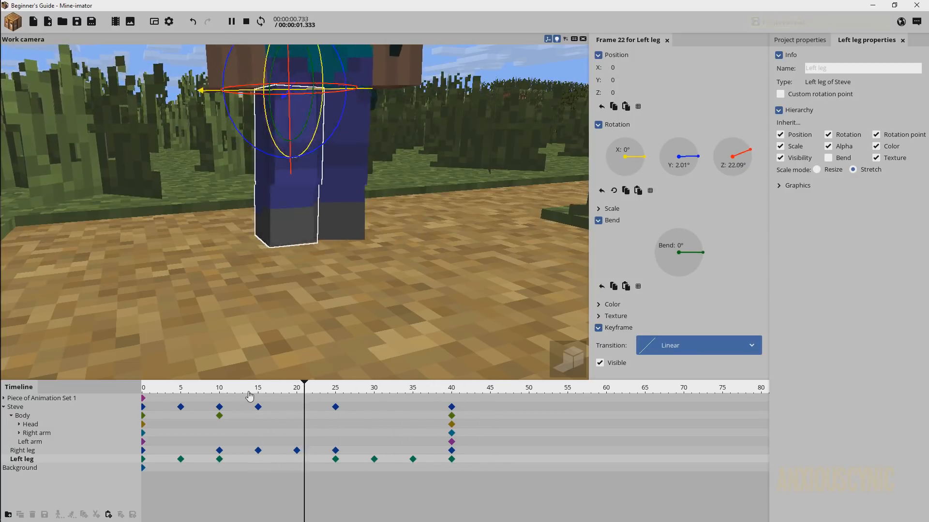
key(space)
Compare Steve's foot placement at frames 25 and 40 and move him at frame 40 to about X 239.92, Y -70.07
click(334, 408)
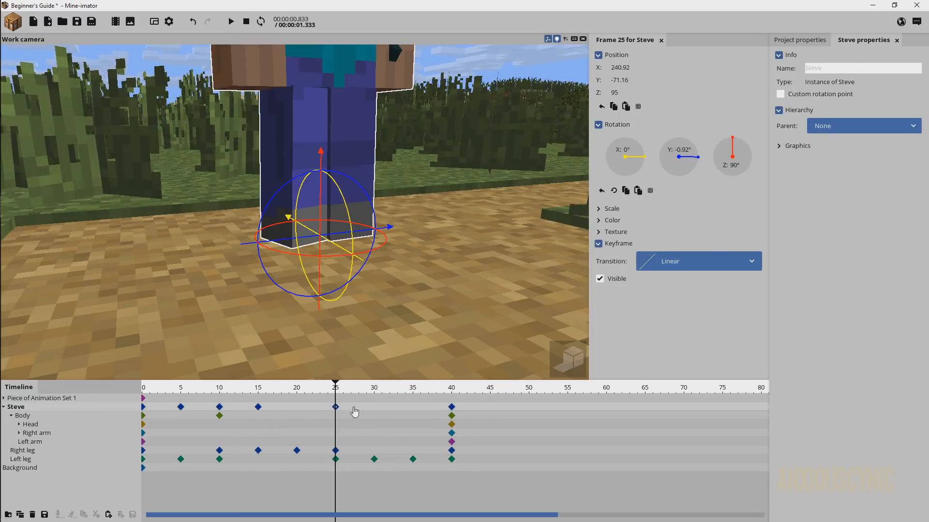
key(ctrl+s)
drag(419, 242, 358, 256)
scroll(411, 234, up, 2)
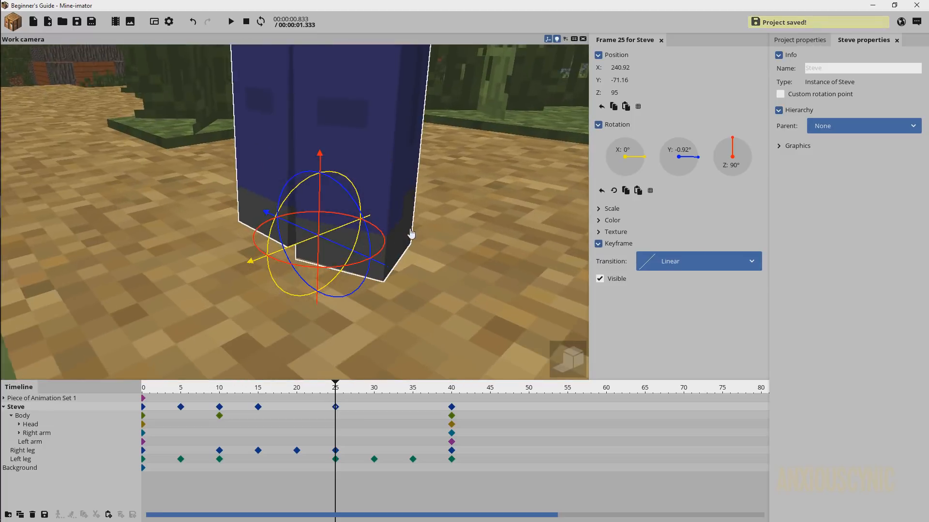
drag(409, 340, 397, 305)
drag(351, 390, 445, 387)
drag(379, 216, 373, 239)
drag(364, 394, 455, 399)
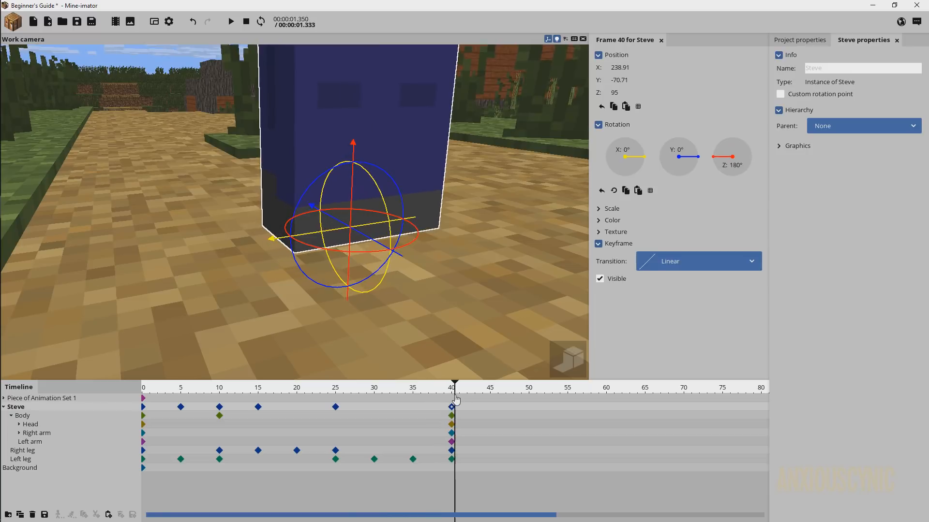
drag(366, 227, 346, 245)
Play back the turn from frame 25 close to the planted foot and save the project
key(space)
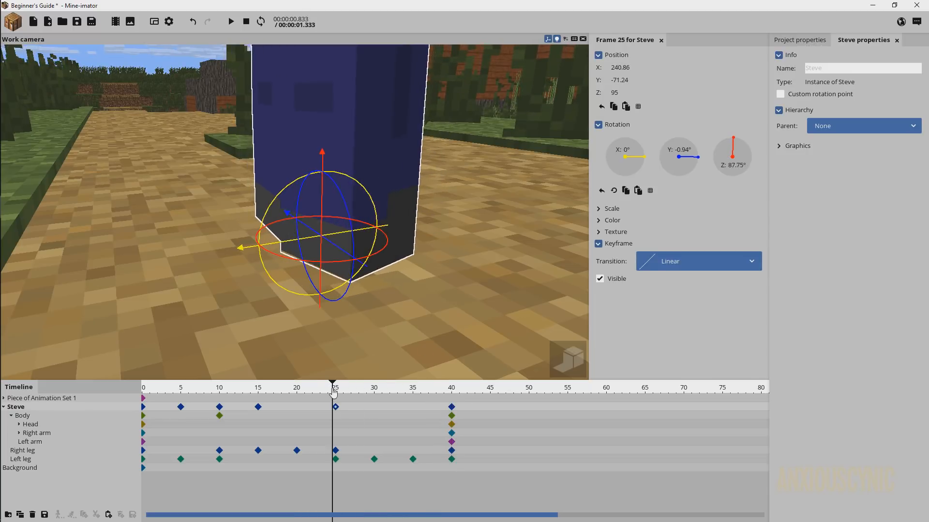
click(333, 391)
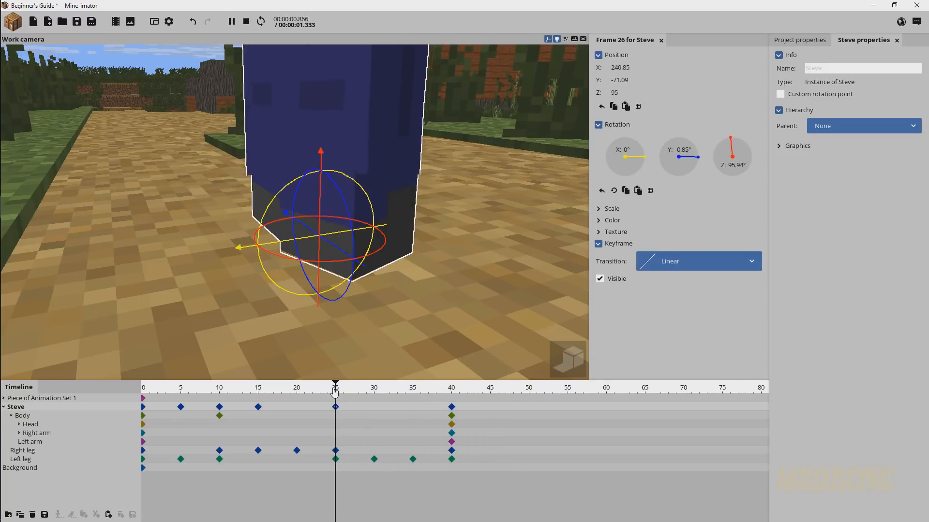
key(ctrl+s)
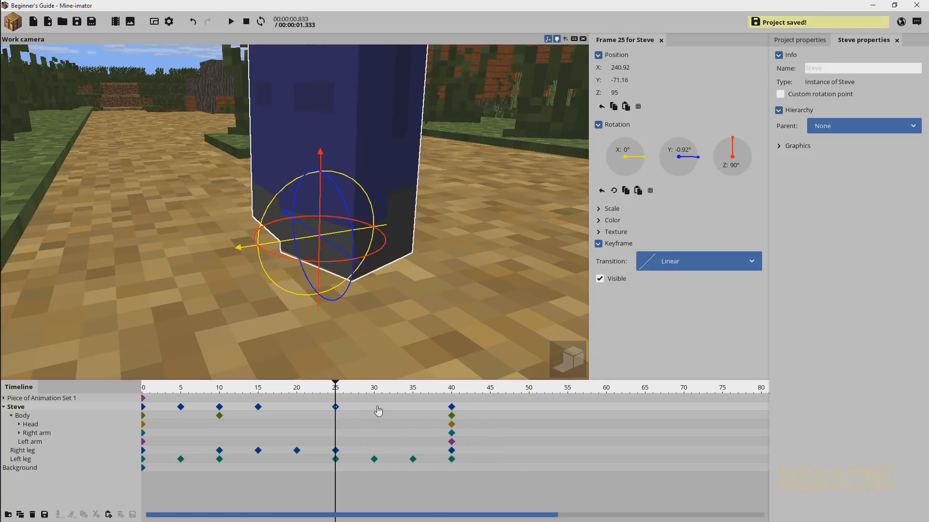
key(space)
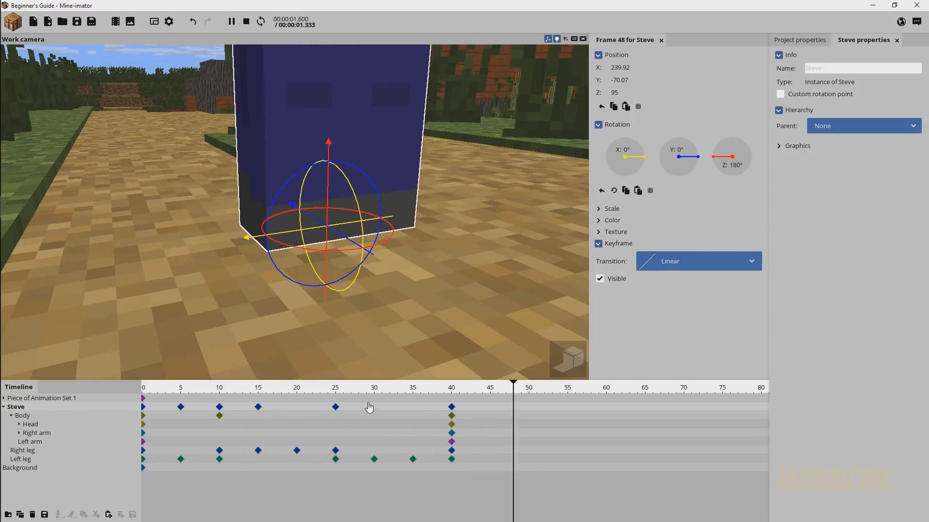
key(space)
Shift Steve's frame 25 and 40 keyframes together slightly along Y, and play back from frame 15 to check the foot
mouse_move(336, 390)
mouse_down()
mouse_move(255, 392)
mouse_move(344, 393)
mouse_move(333, 407)
mouse_up()
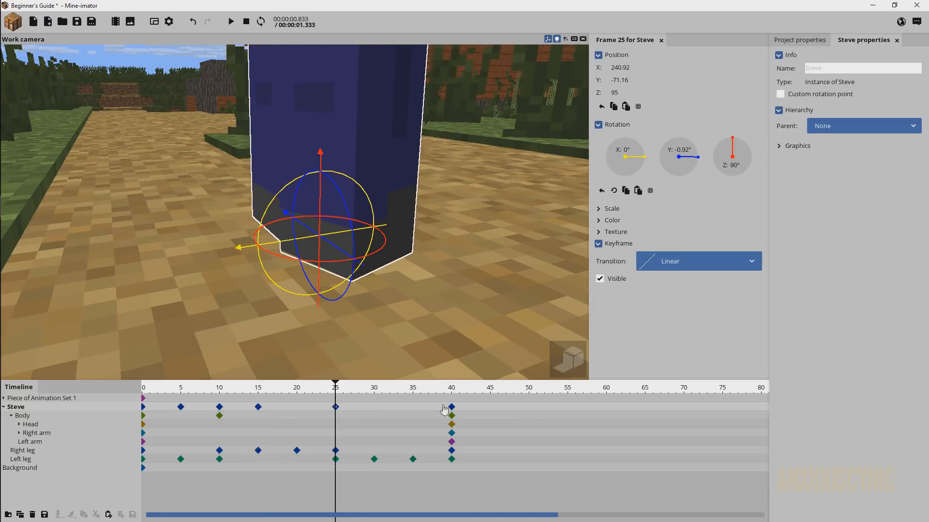
drag(465, 404, 342, 294)
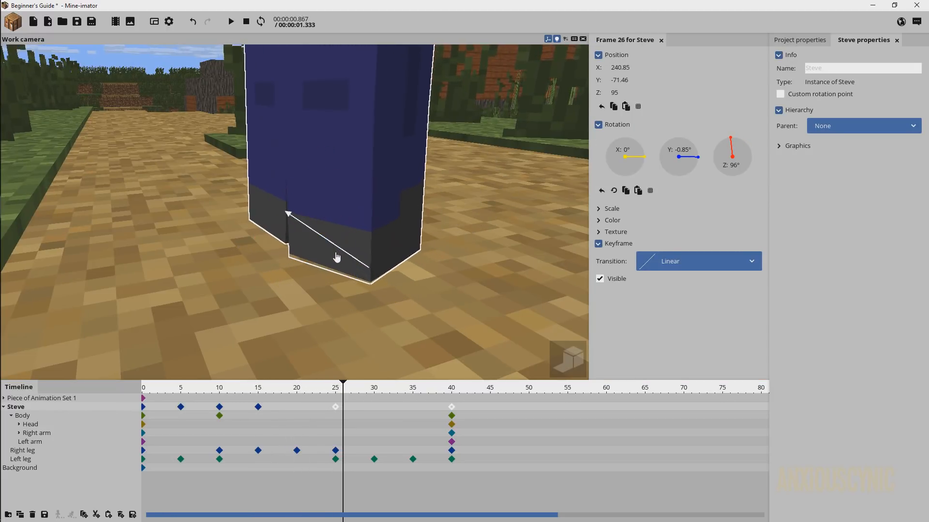
drag(341, 390, 258, 391)
key(space)
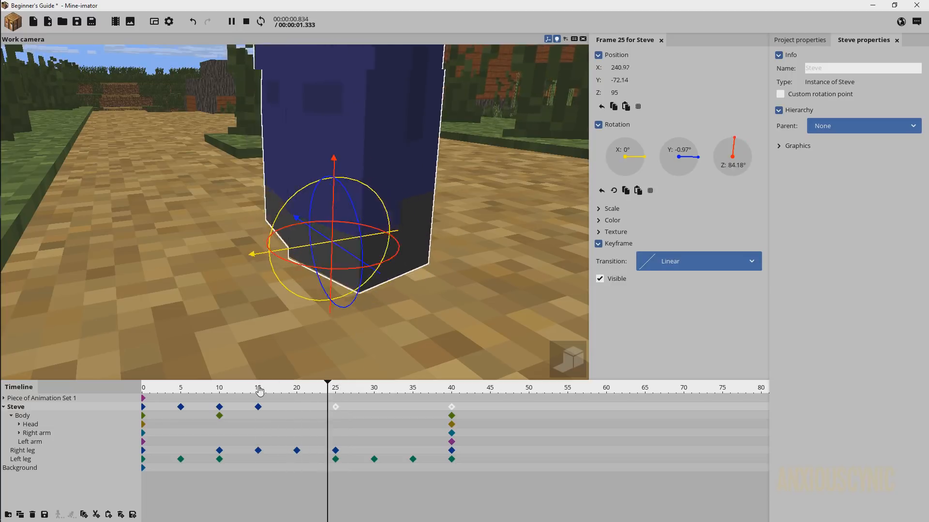
key(space)
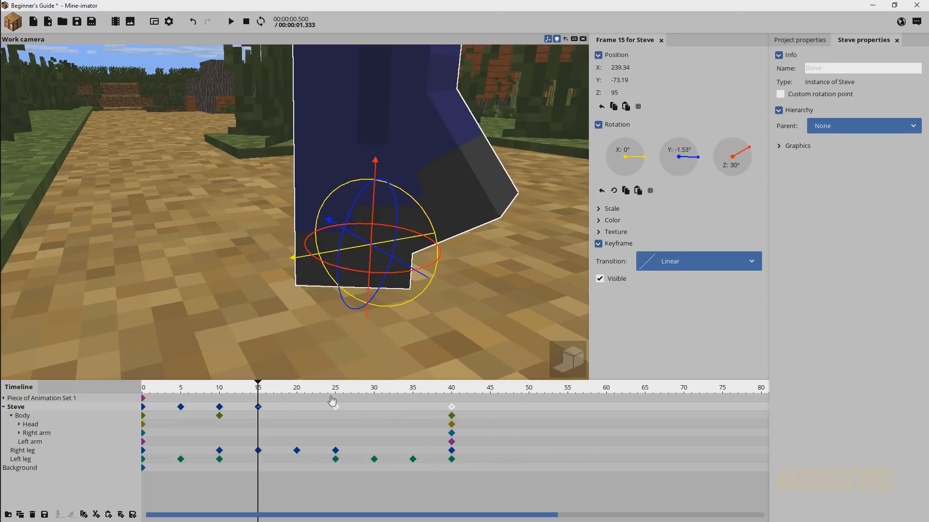
Move Steve at frame 40 to about X 240.35, Y -71.27 and play back the second half of the turn
drag(340, 390, 435, 397)
click(452, 408)
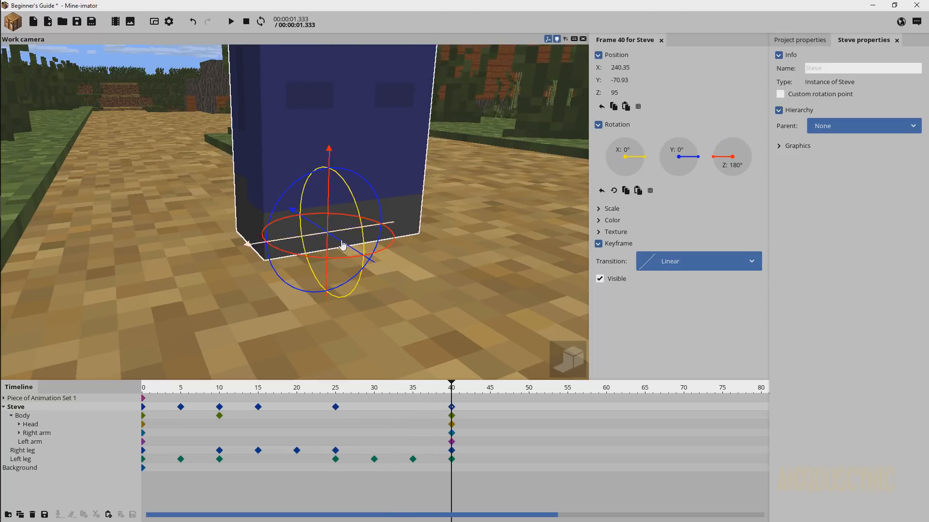
drag(342, 387, 275, 389)
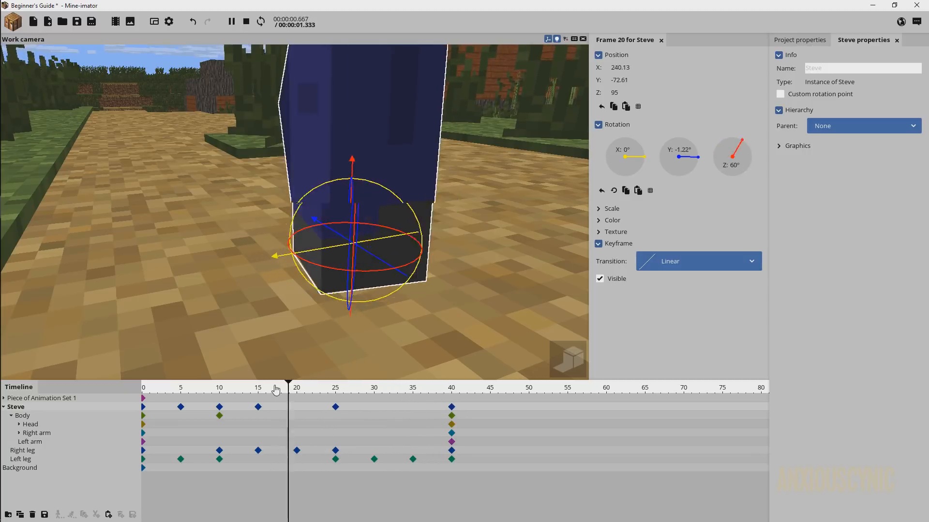
key(space)
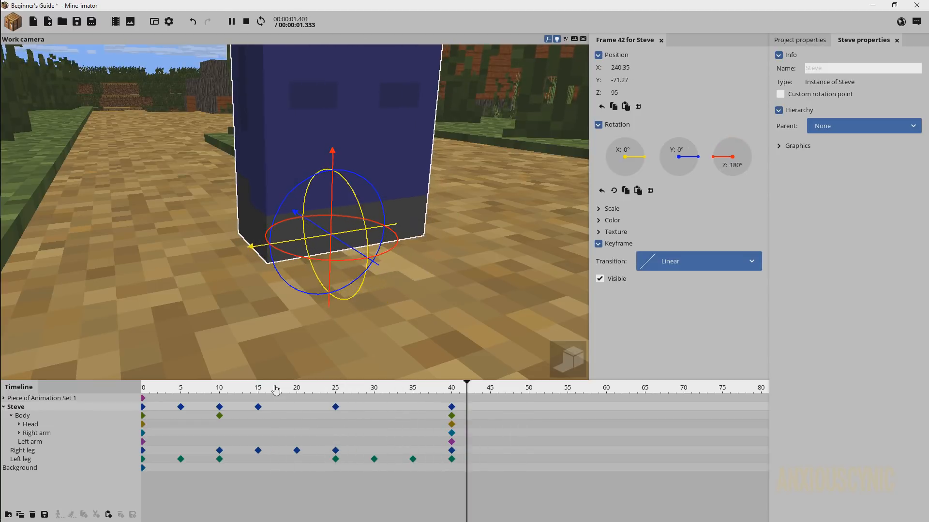
Save the project, rotate Steve's left leg at frame 35 to a Z rotation of about 18.2°, and scrub through the turn
key(ctrl+s)
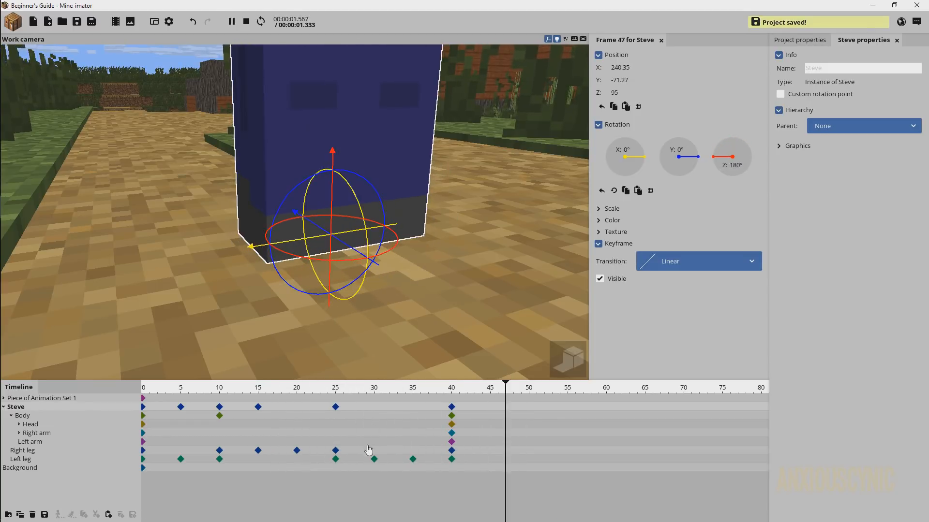
click(413, 459)
right_drag(428, 260, 411, 230)
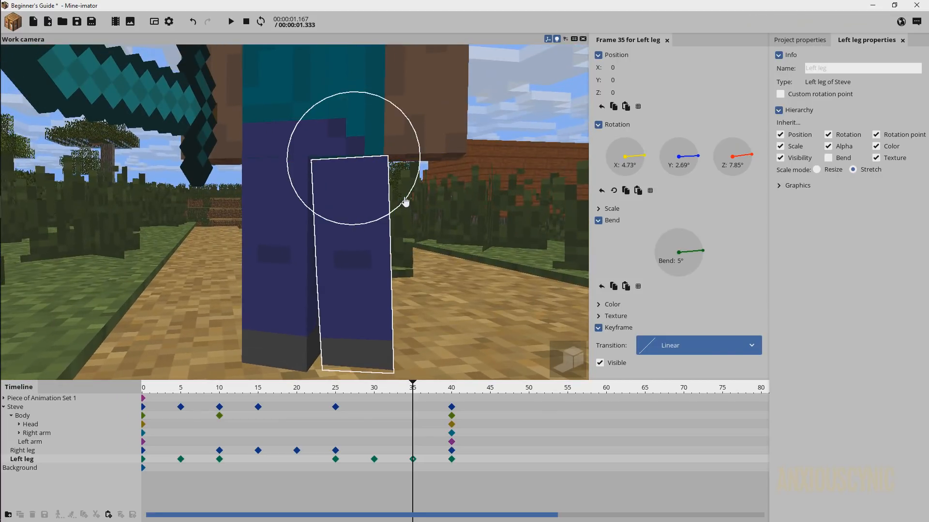
drag(400, 151, 396, 164)
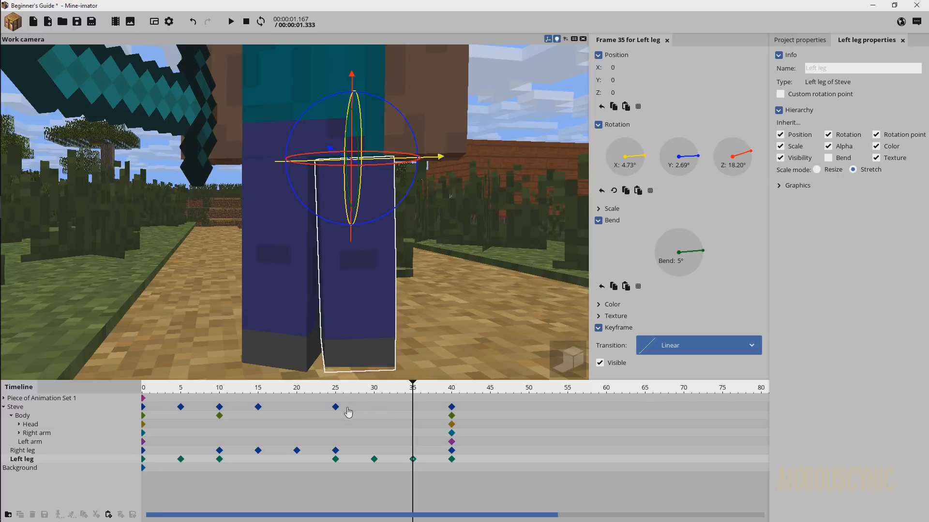
drag(321, 386, 430, 394)
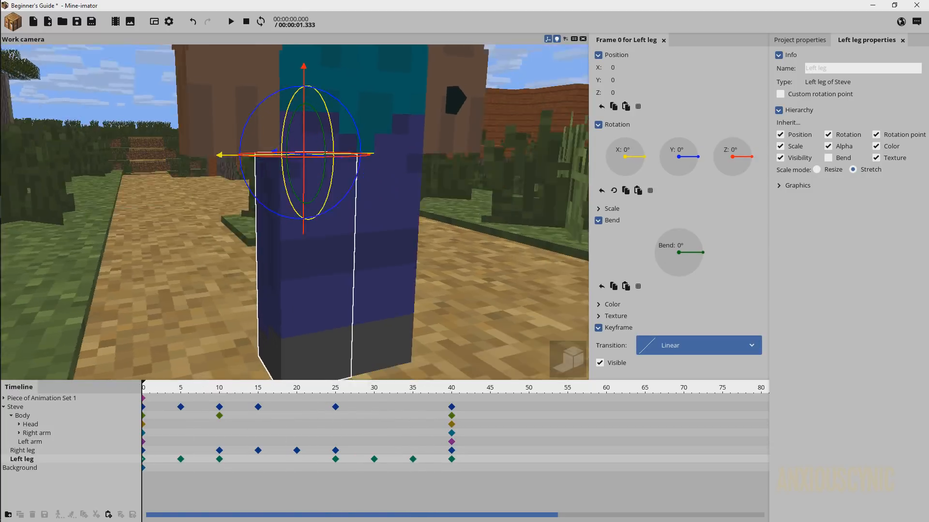
Play back the turn from frame 0 and scrub through its second half to examine the leg and foot motion
scroll(325, 250, down, 4)
drag(325, 250, 382, 249)
scroll(382, 249, up, 4)
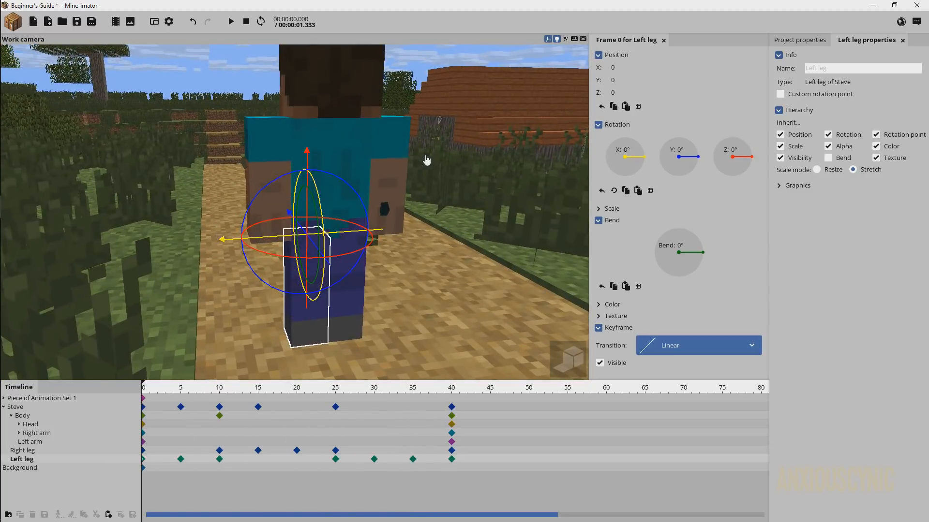
scroll(421, 116, down, 1)
click(386, 66)
drag(480, 227, 489, 240)
key(space)
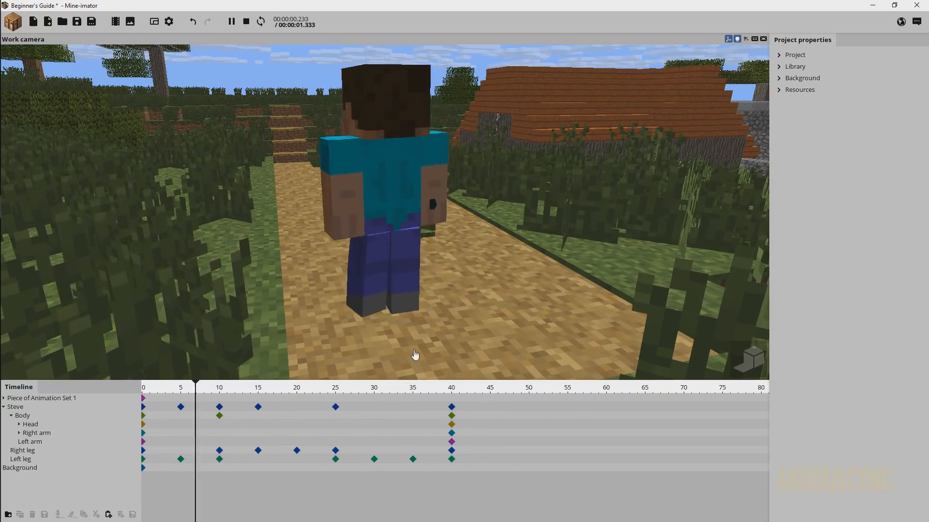
key(space)
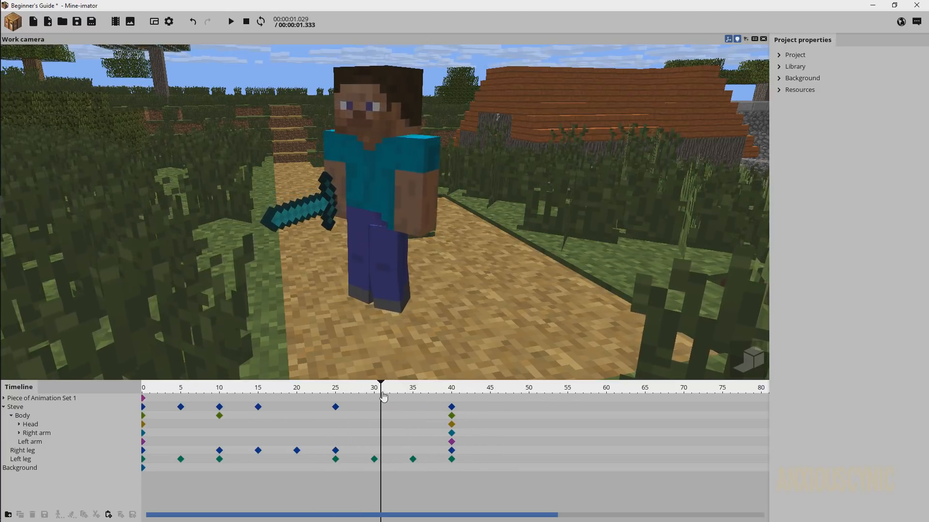
drag(383, 397, 303, 399)
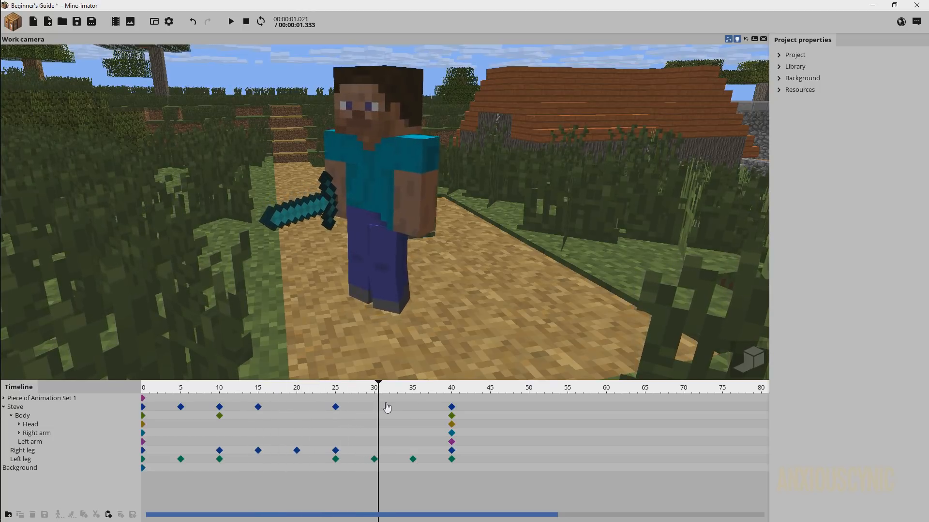
key(space)
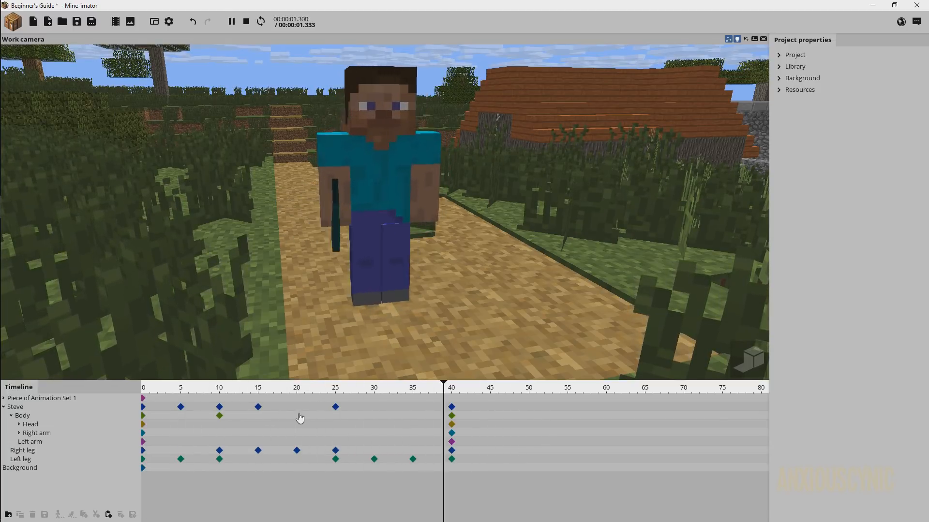
key(space)
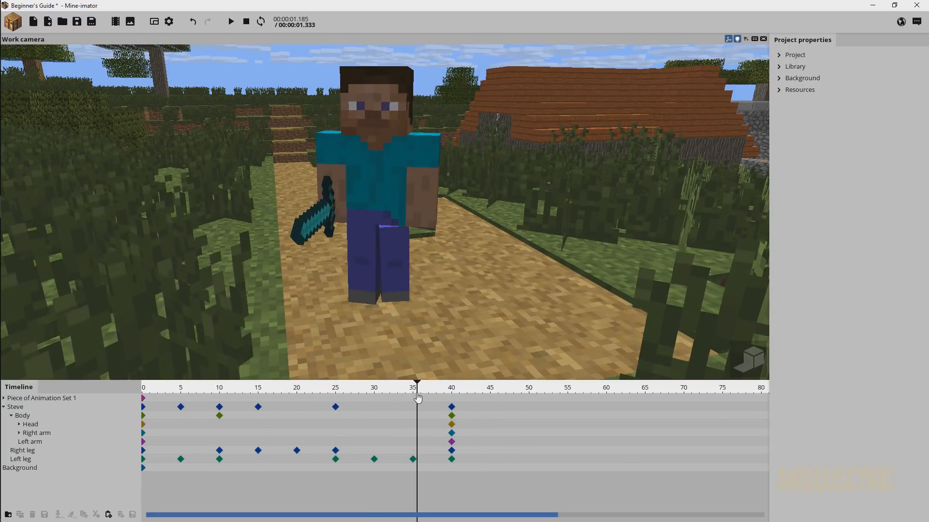
Add a right leg keyframe at frame 35 and check the left leg keyframes at frames 35 and 40
click(414, 450)
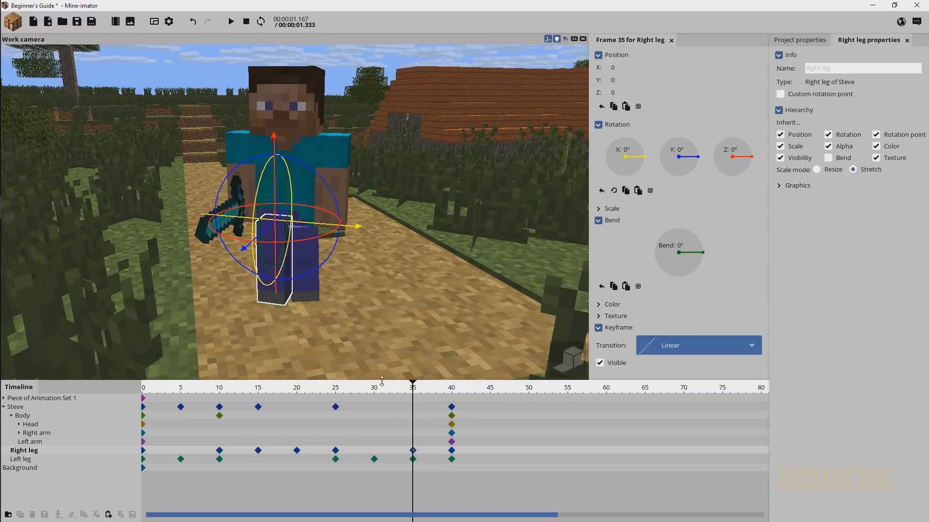
drag(411, 290, 418, 290)
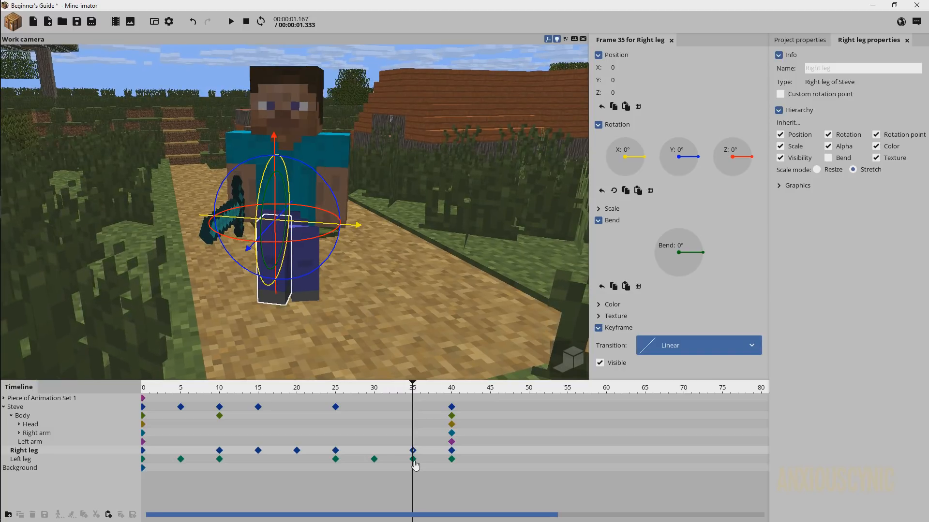
click(413, 459)
click(451, 459)
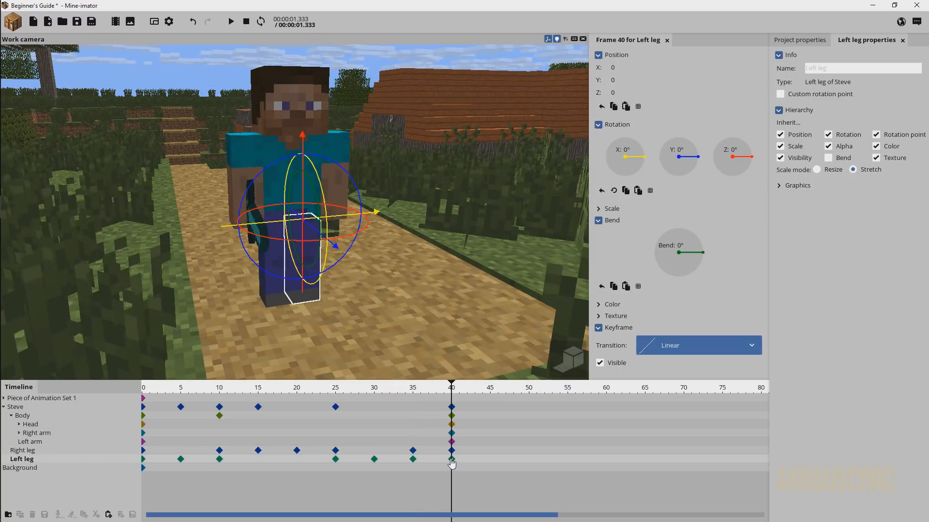
Compare the feet between frames 35 and 40 up close and add a keyframe for Steve's whole body at frame 35
drag(385, 325, 338, 317)
scroll(338, 317, up, 4)
right_drag(337, 318, 336, 334)
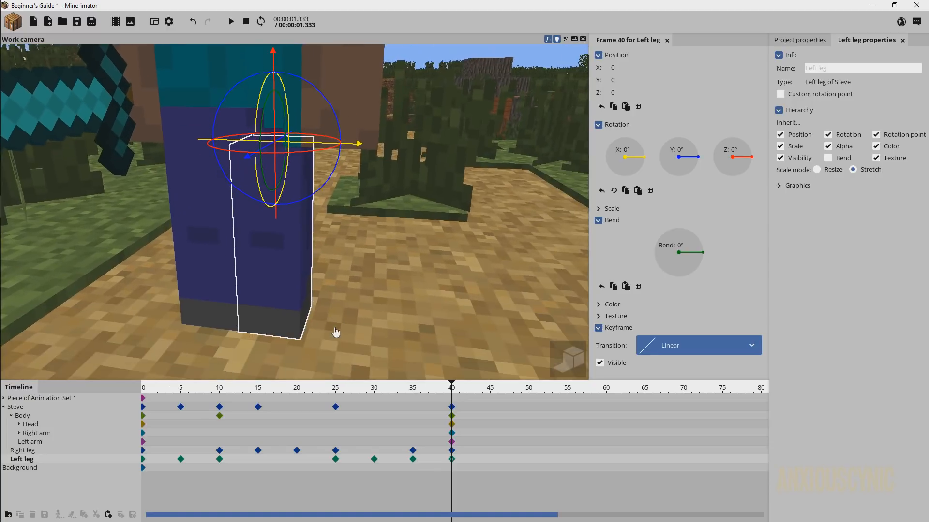
drag(336, 333, 329, 295)
right_drag(329, 296, 328, 311)
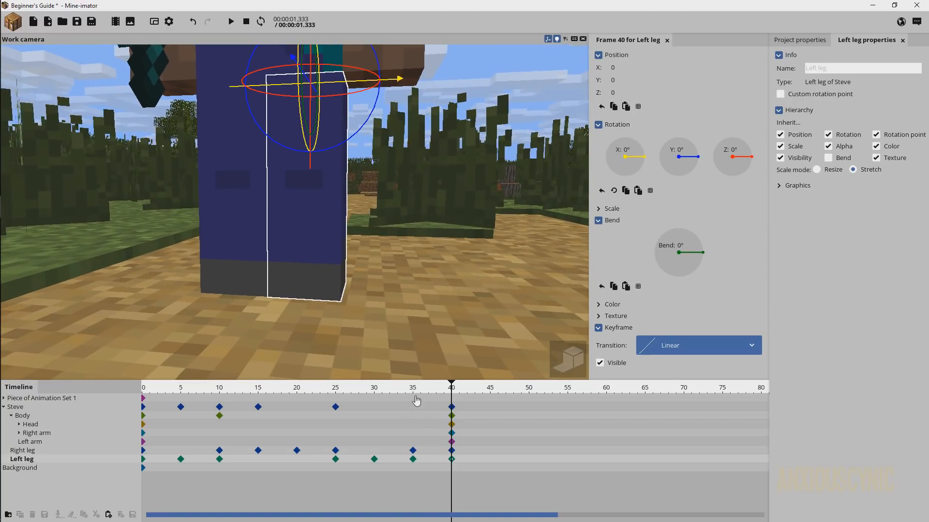
drag(415, 393, 451, 396)
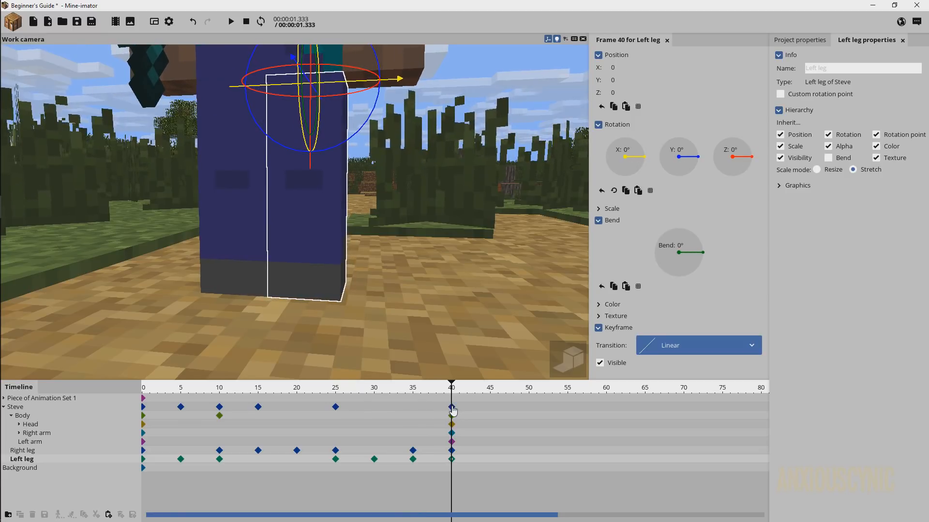
click(452, 408)
click(413, 409)
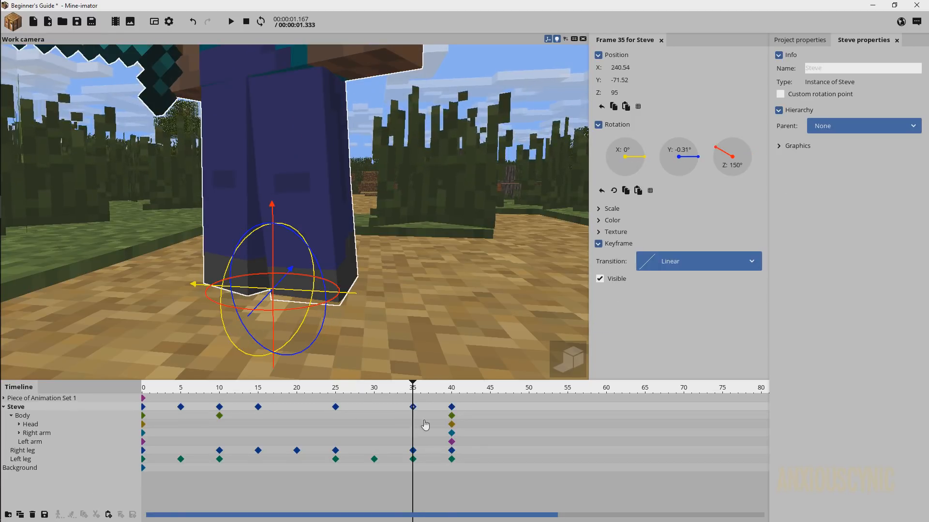
drag(388, 318, 416, 319)
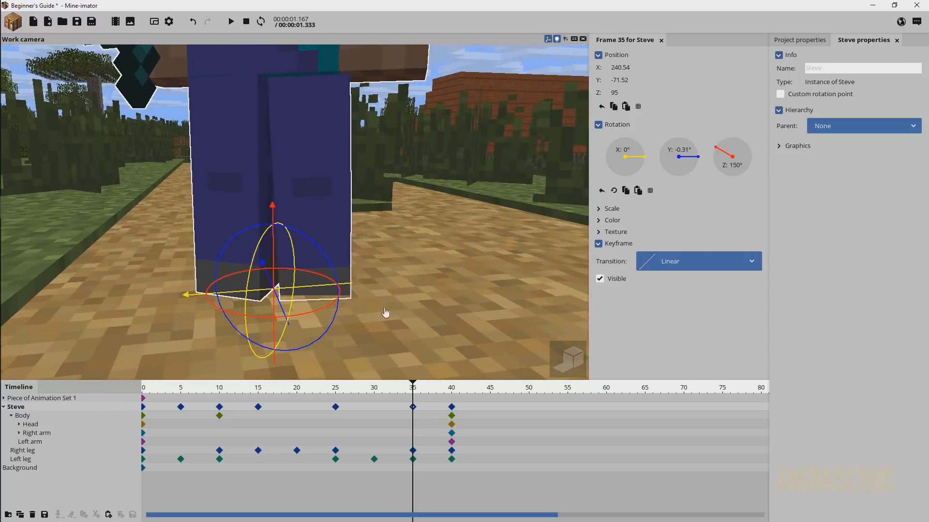
drag(433, 244, 417, 274)
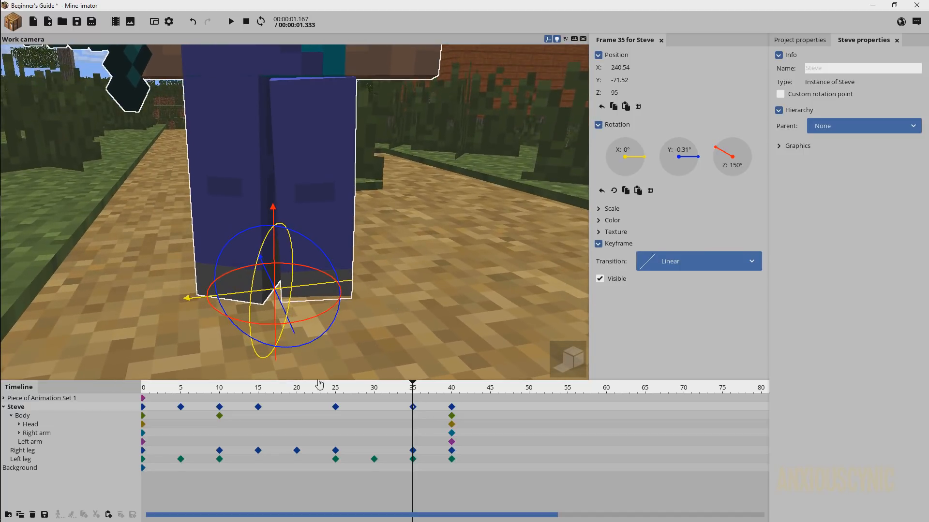
Return to frame 6, frame Steve's whole figure from the front, and save the project
drag(279, 390, 188, 390)
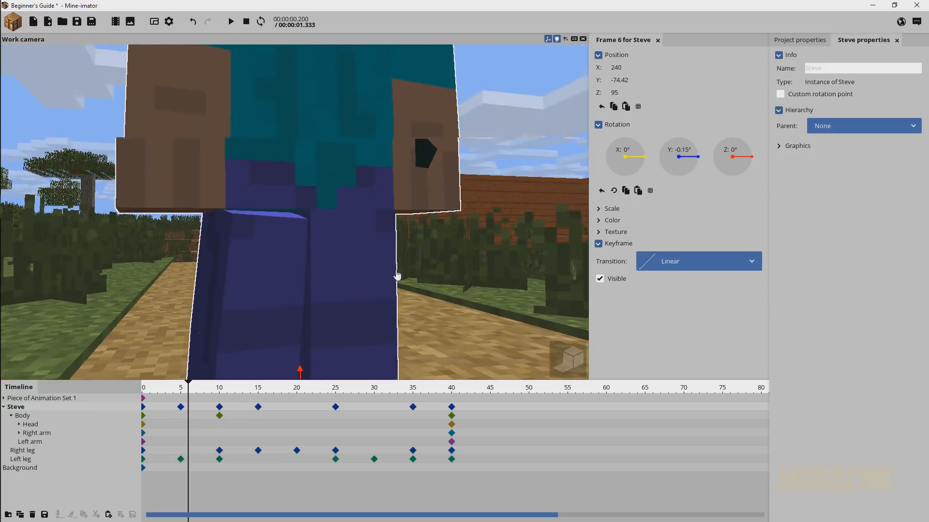
drag(371, 275, 370, 275)
scroll(371, 277, down, 3)
right_drag(371, 282, 333, 311)
key(ctrl+s)
scroll(361, 279, down, 5)
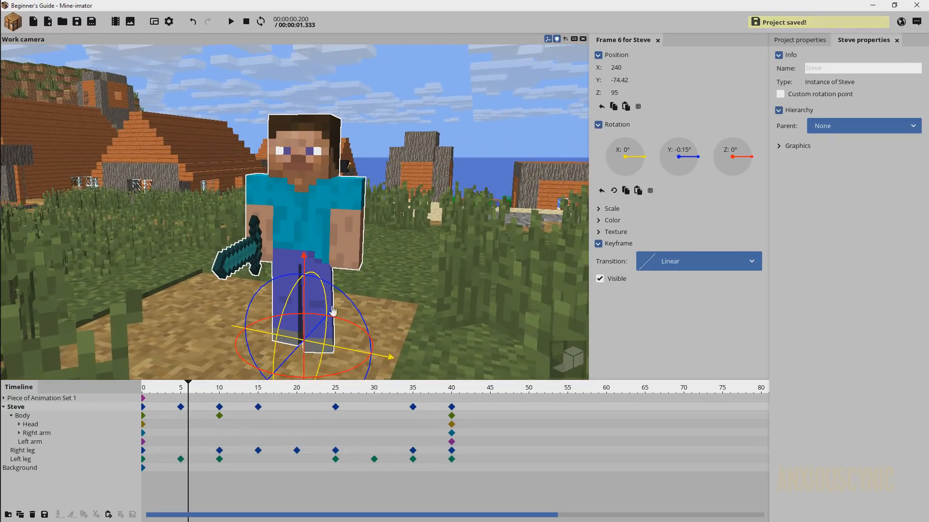
Tilt Steve at frame 15 to a Y rotation of about -1.06°
click(219, 408)
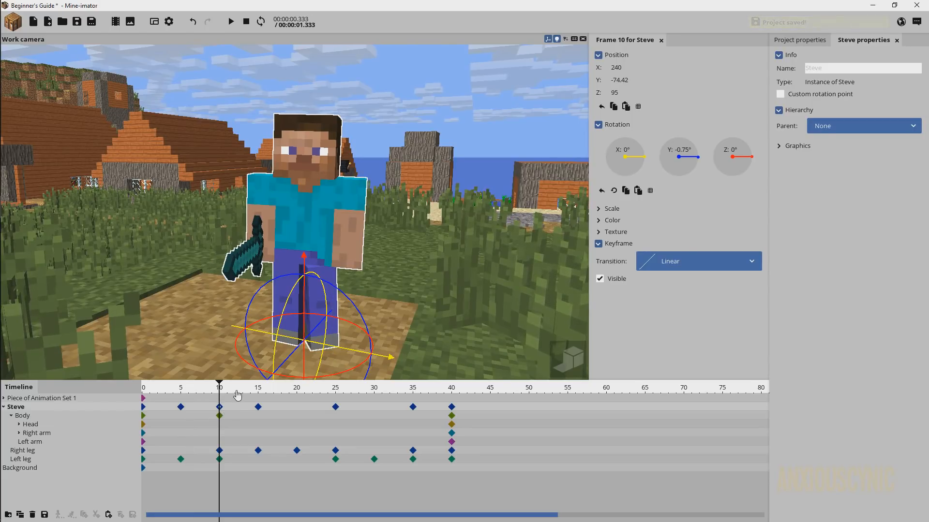
drag(237, 395, 260, 394)
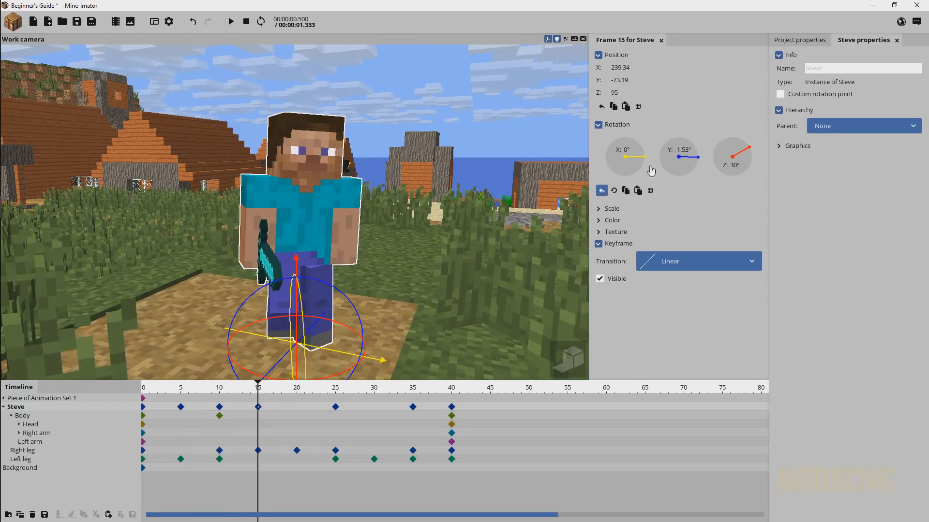
click(682, 150)
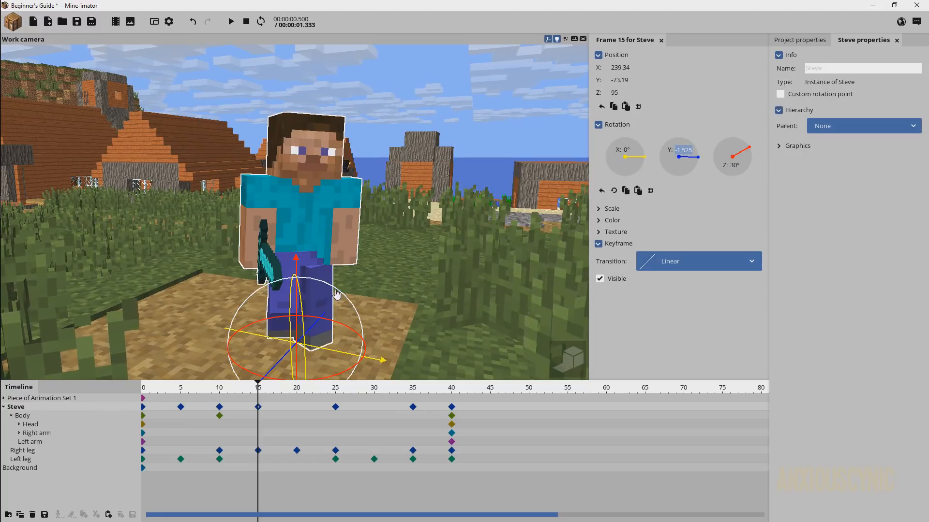
key(Return)
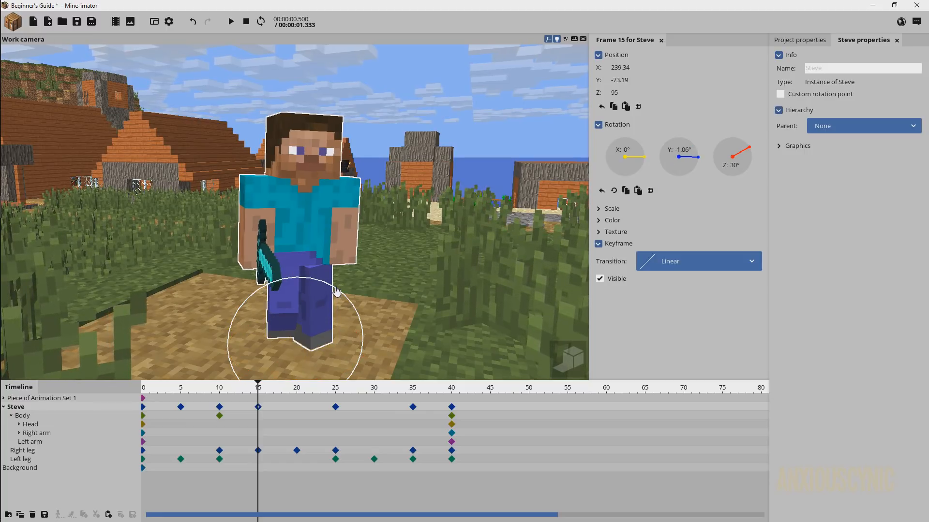
Tilt Steve the opposite way at frame 25, to a Y rotation of about 1.19°
drag(298, 392, 335, 409)
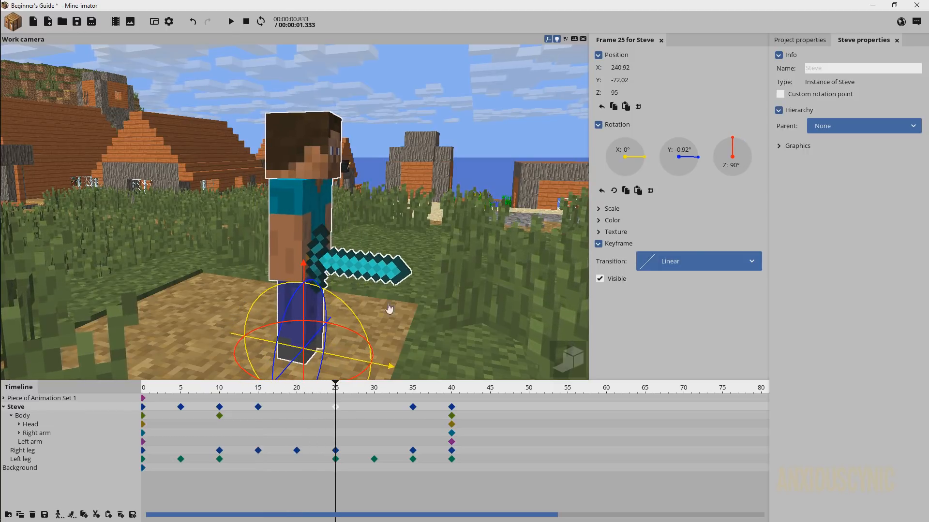
middle_drag(389, 308, 368, 305)
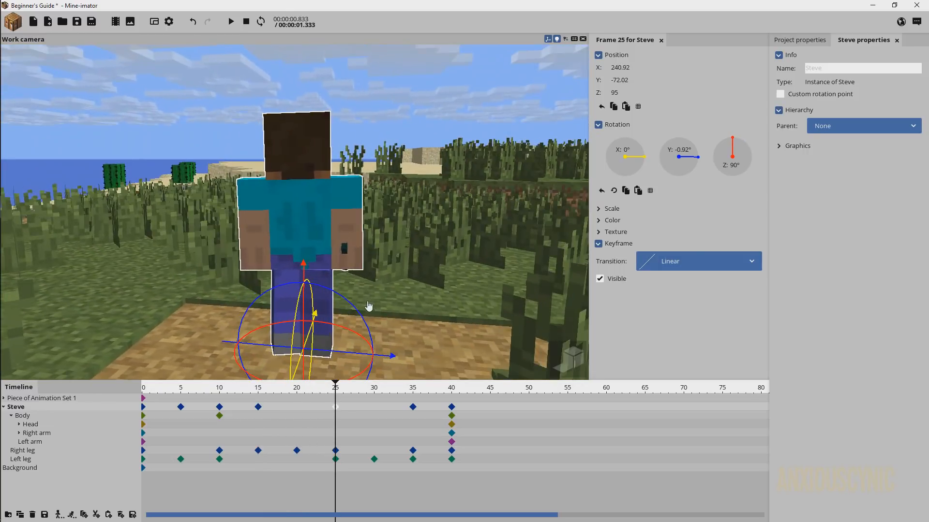
drag(345, 303, 347, 302)
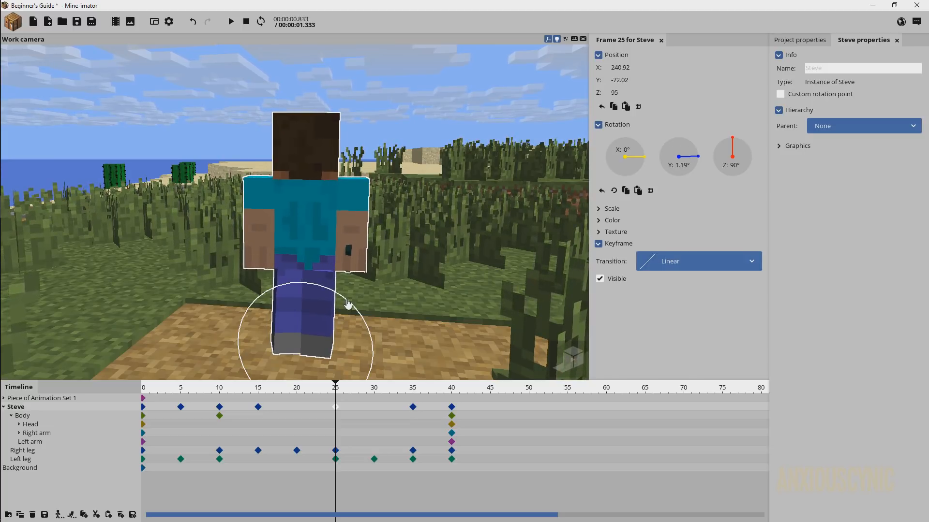
mouse_move(348, 303)
mouse_down()
mouse_move(356, 292)
mouse_move(345, 290)
mouse_move(347, 304)
mouse_up()
Keyframe Steve at frame 30 with a Y tilt of about 0.67° and set his frame 35 Y tilt to about -0.91°
click(376, 412)
drag(347, 304, 346, 304)
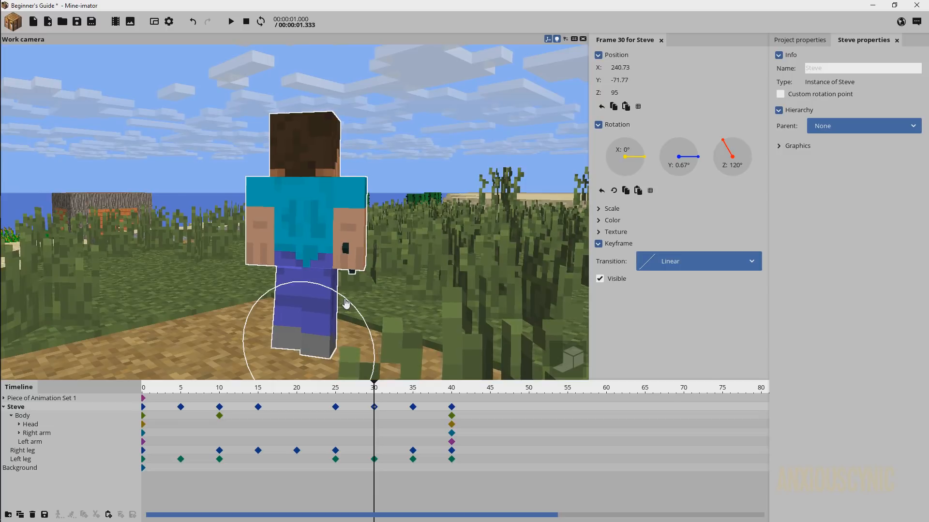
click(412, 407)
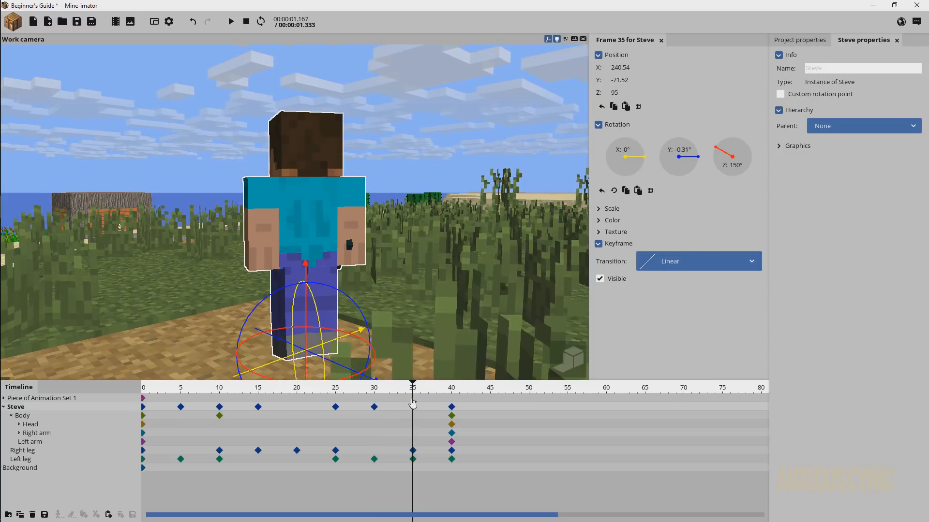
drag(369, 267, 336, 287)
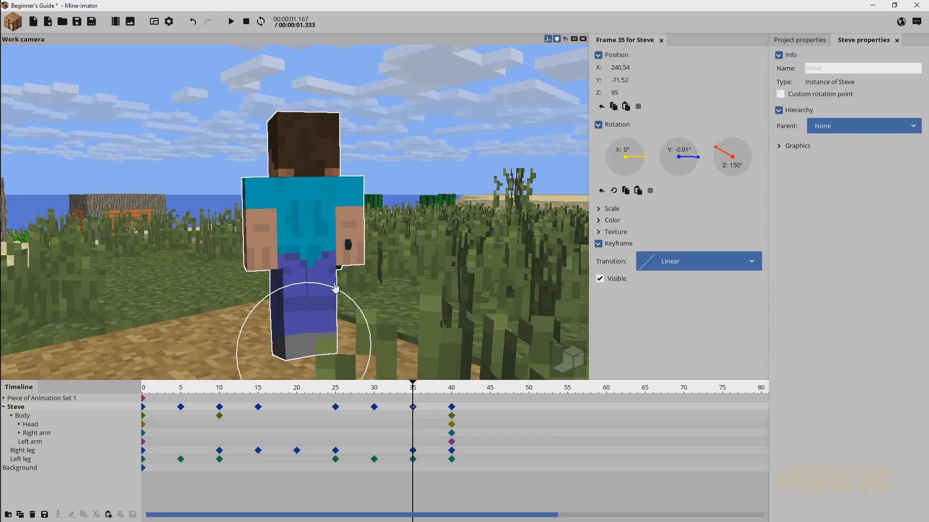
Play back the whole turn from frame 0 with nothing selected, save the project, and return to the start
drag(421, 389, 122, 389)
drag(329, 195, 388, 207)
click(397, 211)
key(space)
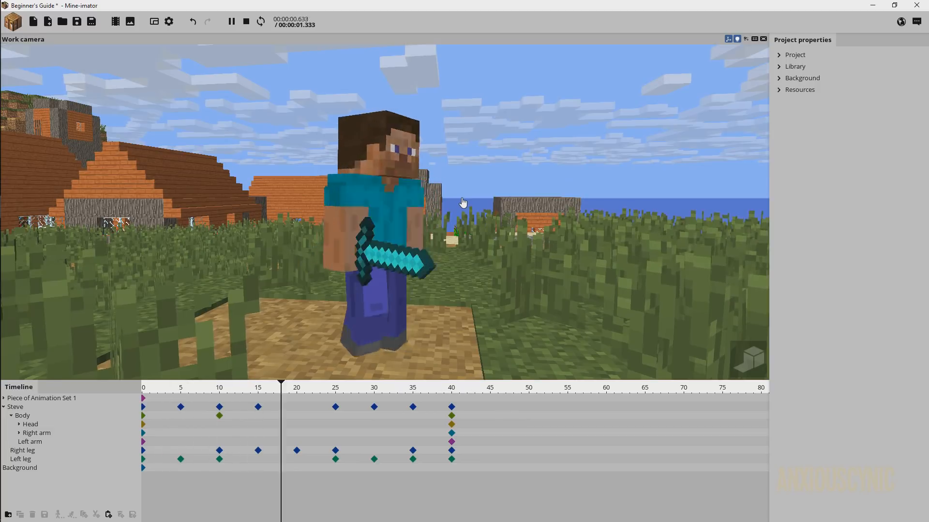
key(ctrl+s)
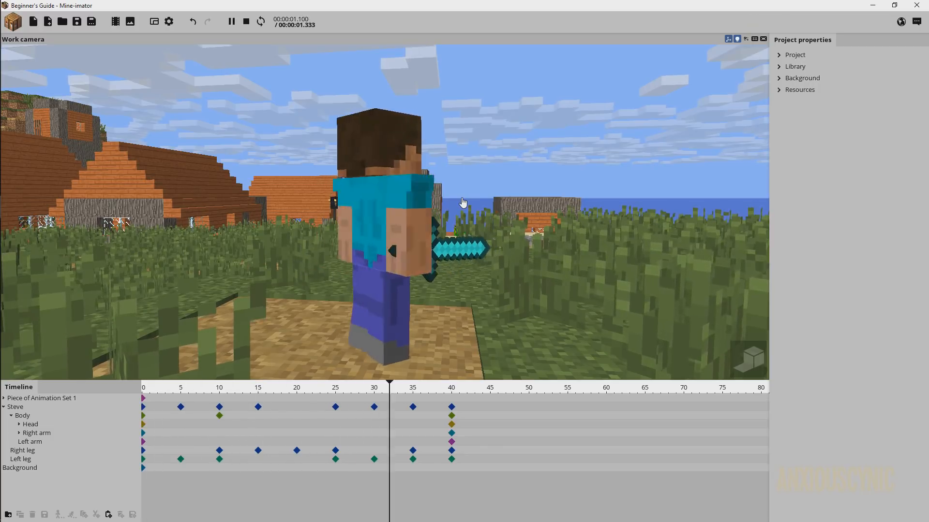
key(space)
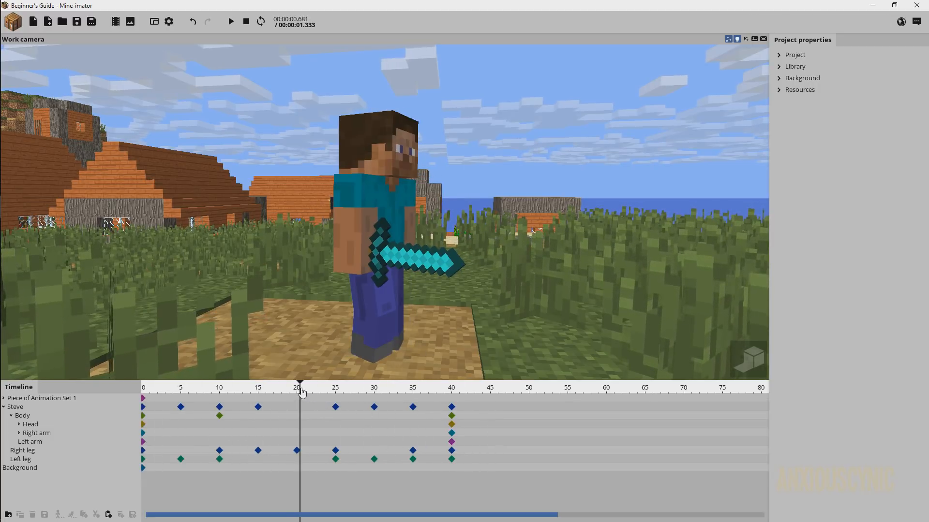
drag(300, 392, 227, 392)
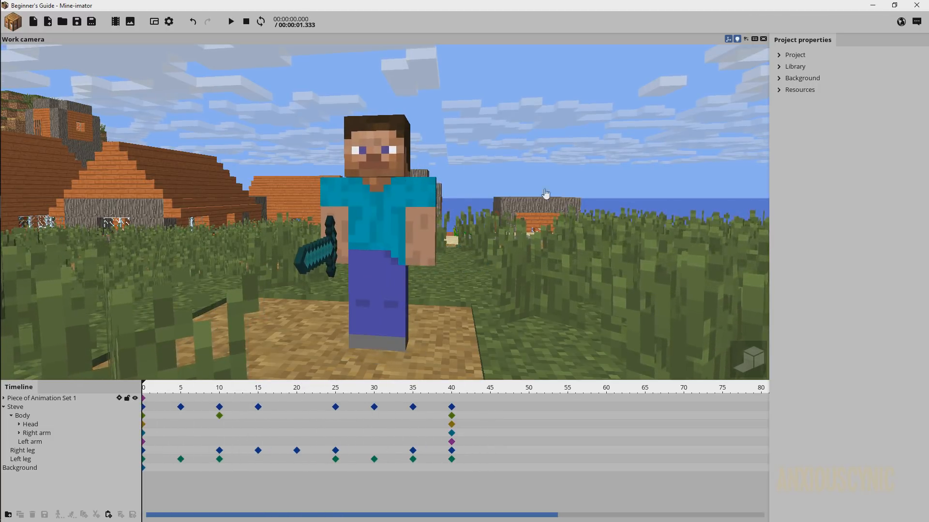
Play back and scrub through the turn from behind, and reposition Steve at his frame 15 keyframe to keep his foot planted
drag(546, 194, 268, 210)
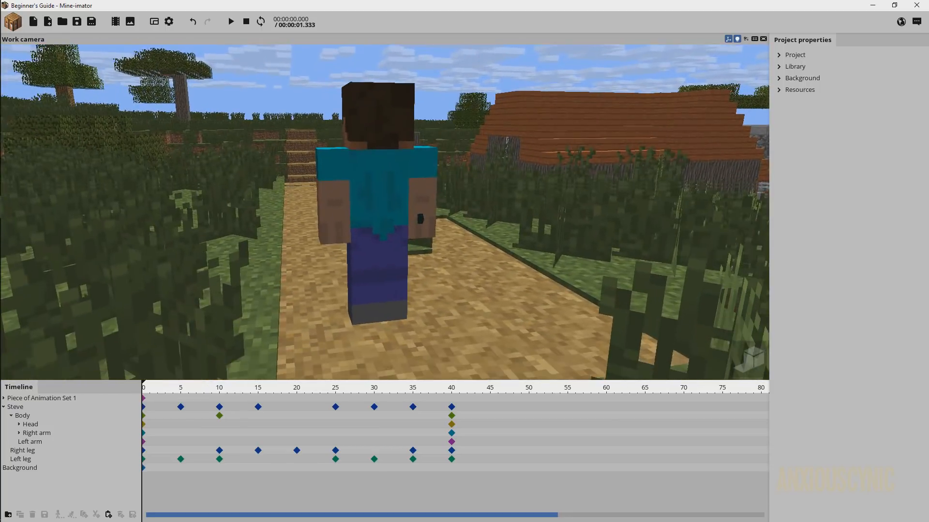
key(space)
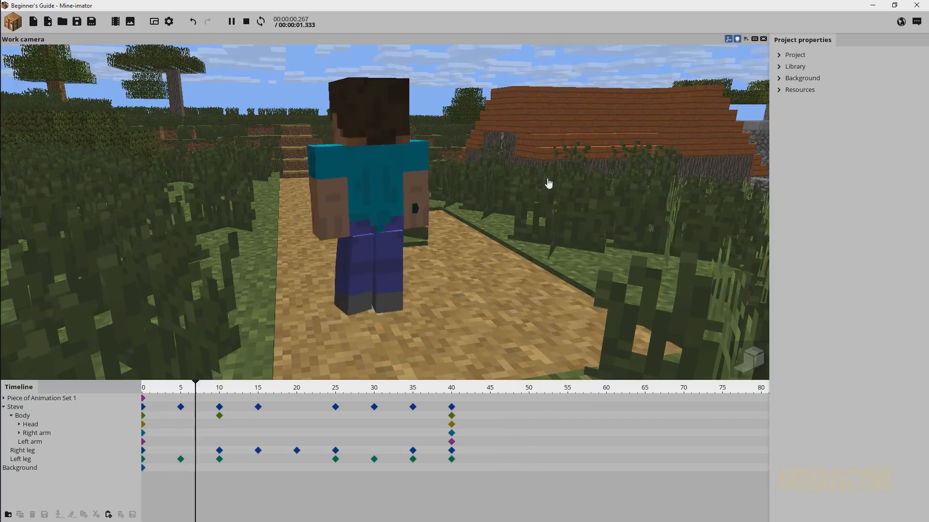
key(space)
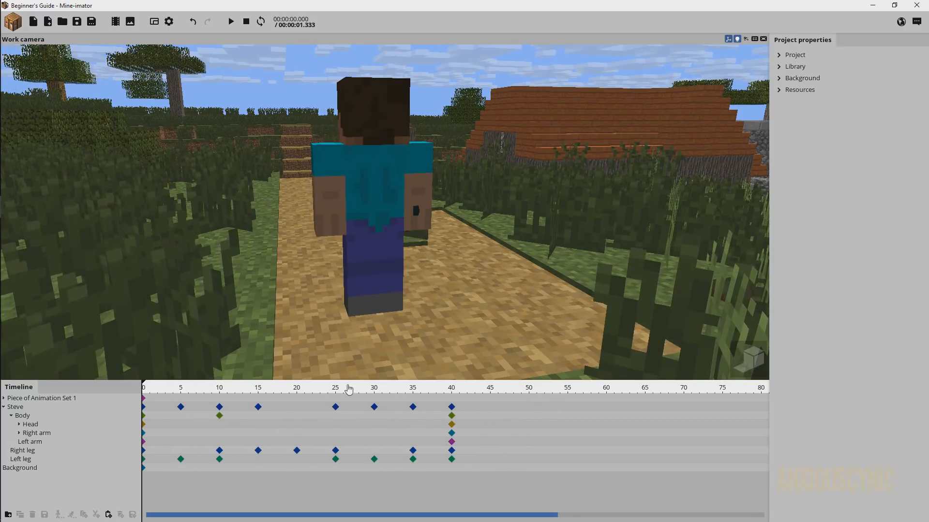
click(324, 391)
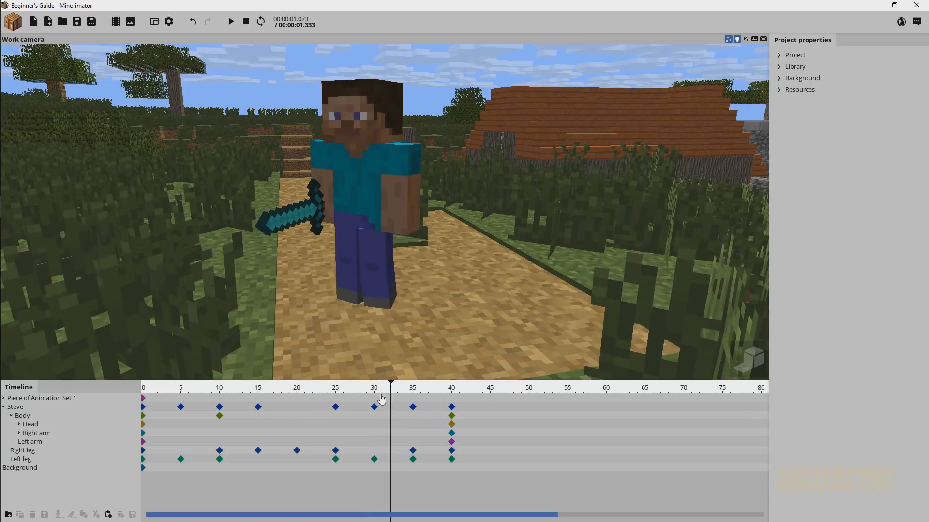
drag(382, 399, 258, 408)
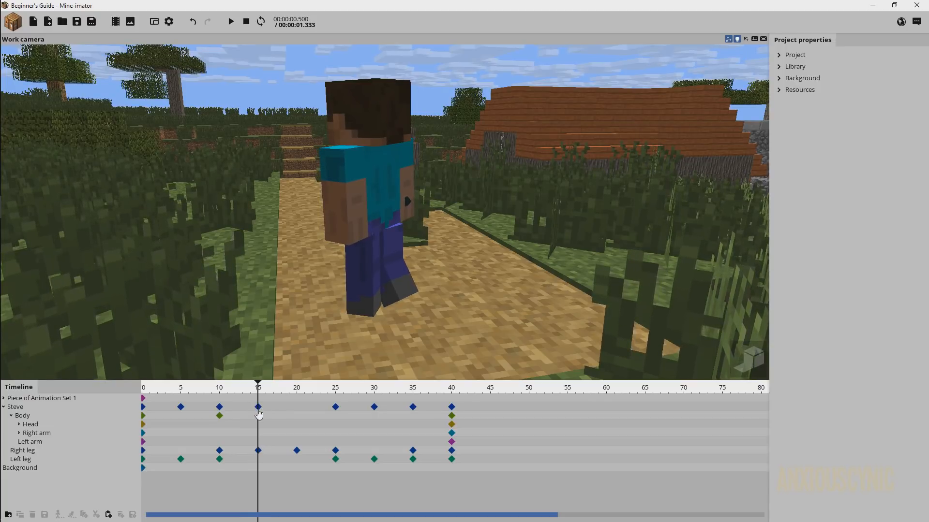
click(258, 406)
drag(320, 308, 301, 318)
drag(235, 390, 321, 408)
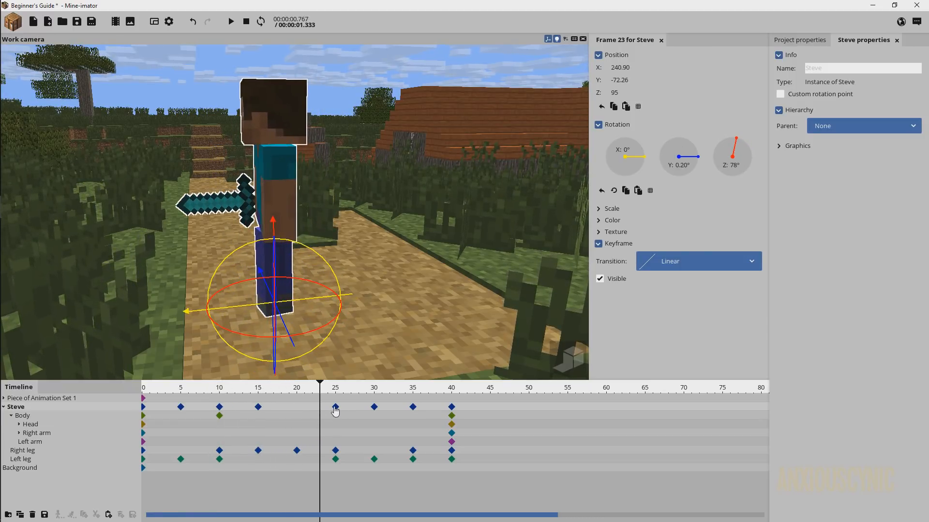
Shift Steve along the Y axis at his frame 25 keyframe to about -73.59, scrubbing and replaying to check the foot placement
click(335, 409)
drag(309, 305, 311, 354)
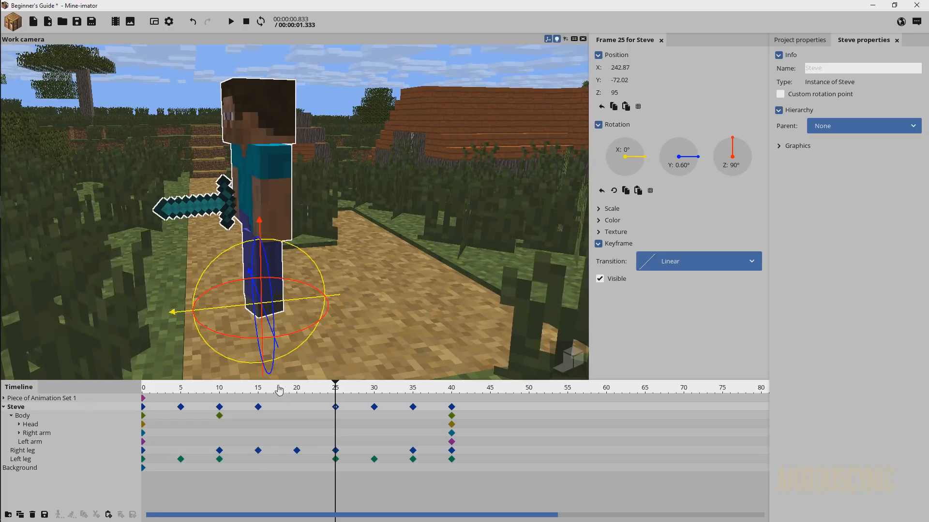
drag(279, 390, 328, 393)
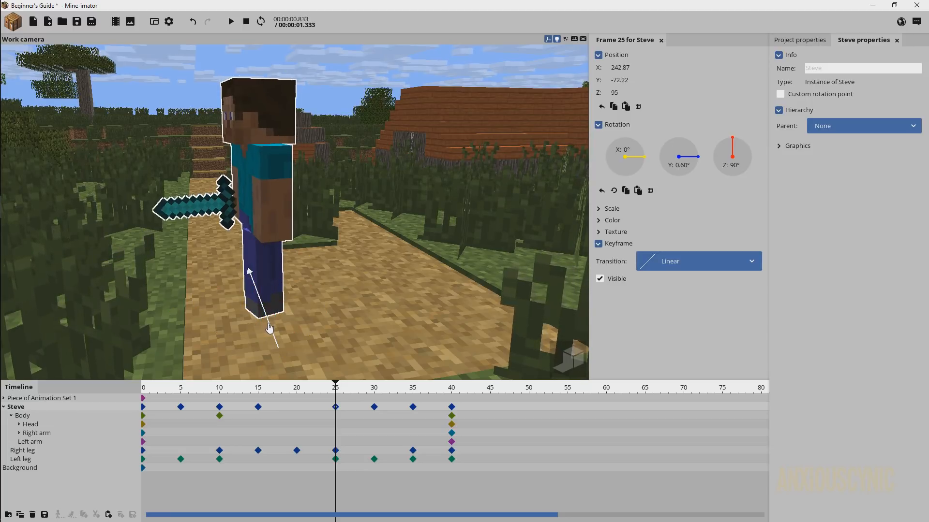
drag(240, 392, 238, 391)
key(space)
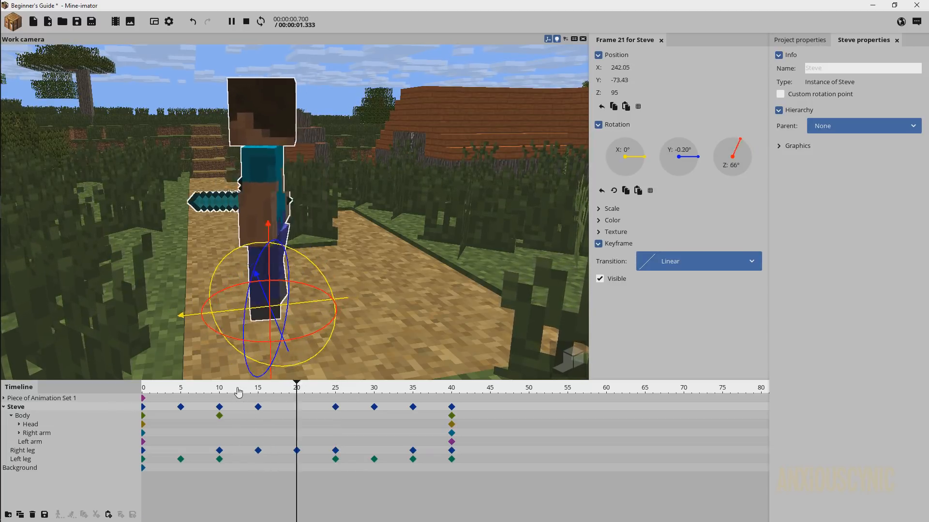
key(space)
click(334, 391)
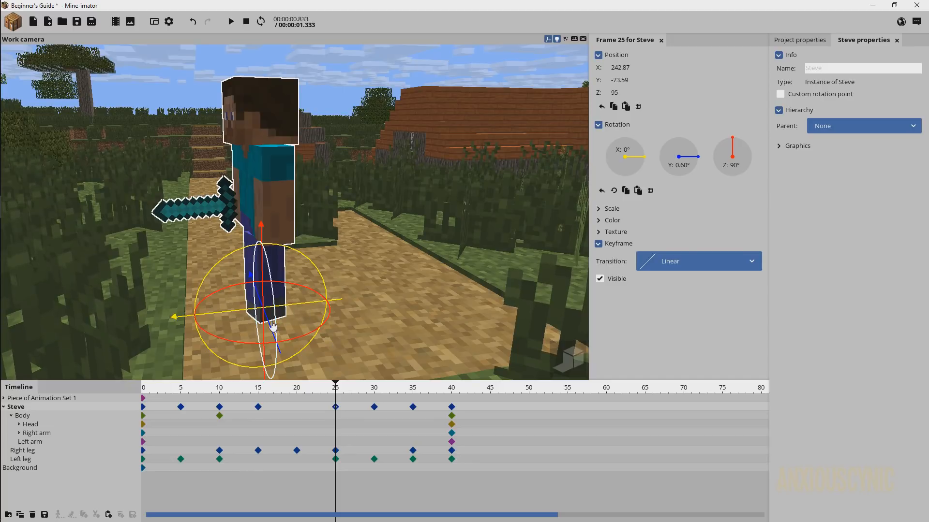
Refine Steve's frame 25 Y position to about -73.19, replay the turn, save the project and return to frame 25
drag(378, 310, 439, 295)
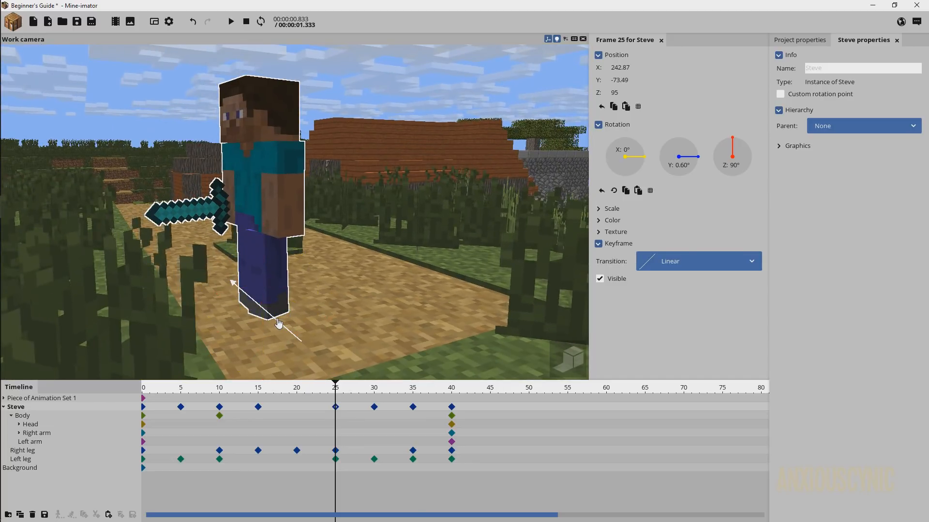
key(space)
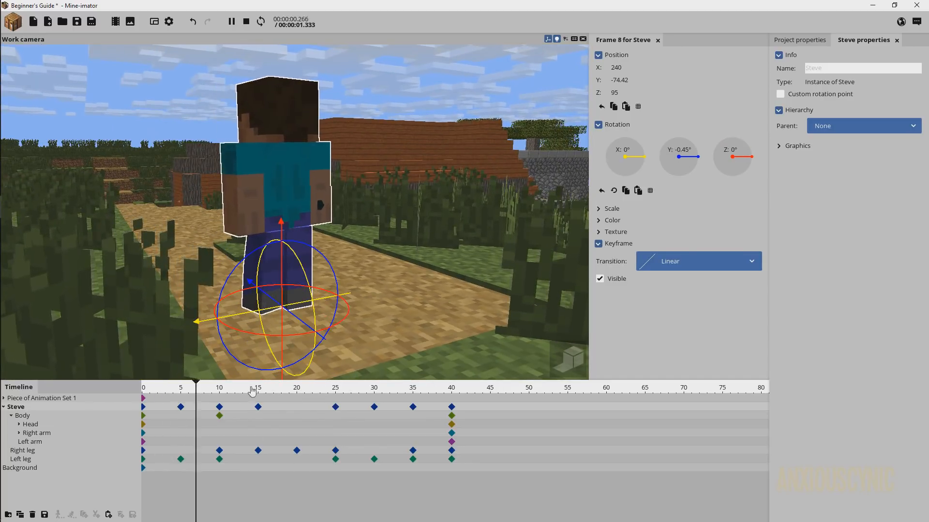
key(ctrl+s)
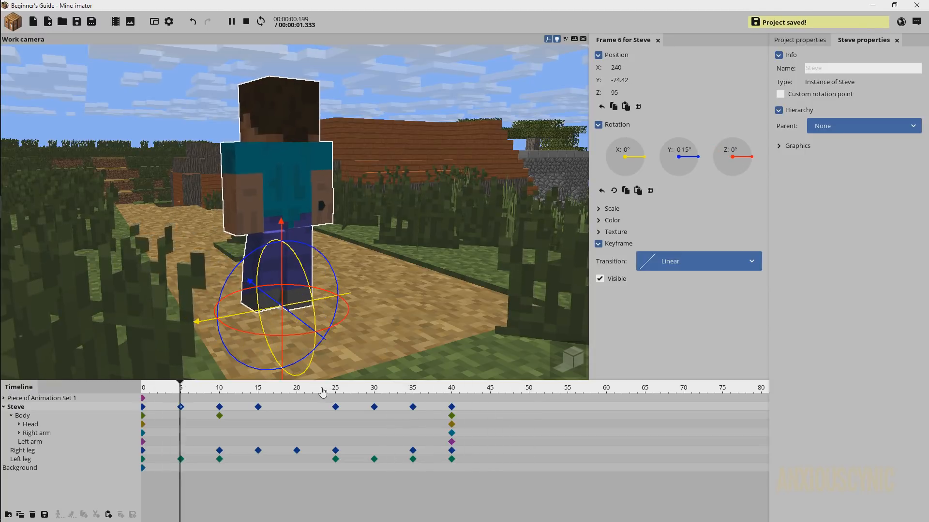
click(329, 391)
mouse_move(331, 392)
mouse_down()
mouse_move(375, 398)
mouse_move(297, 395)
mouse_move(335, 400)
mouse_up()
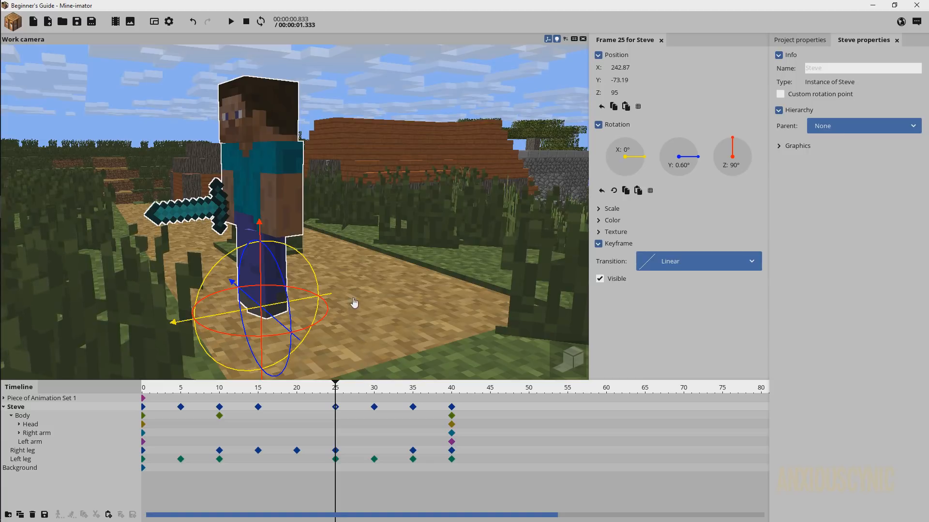
Look closely at Steve's feet and shift him along the Y axis at frame 30 to about -72.77
drag(381, 237, 320, 270)
scroll(369, 182, up, 4)
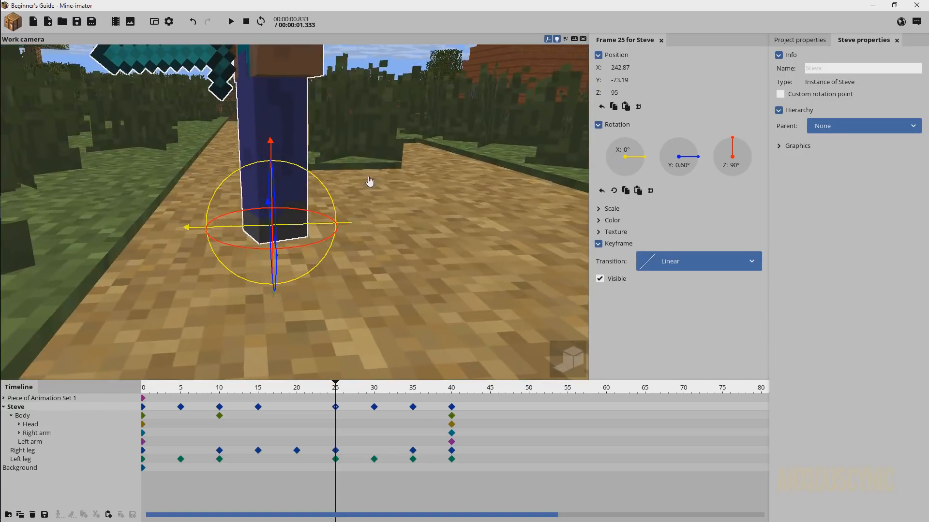
drag(369, 183, 404, 184)
scroll(367, 190, up, 3)
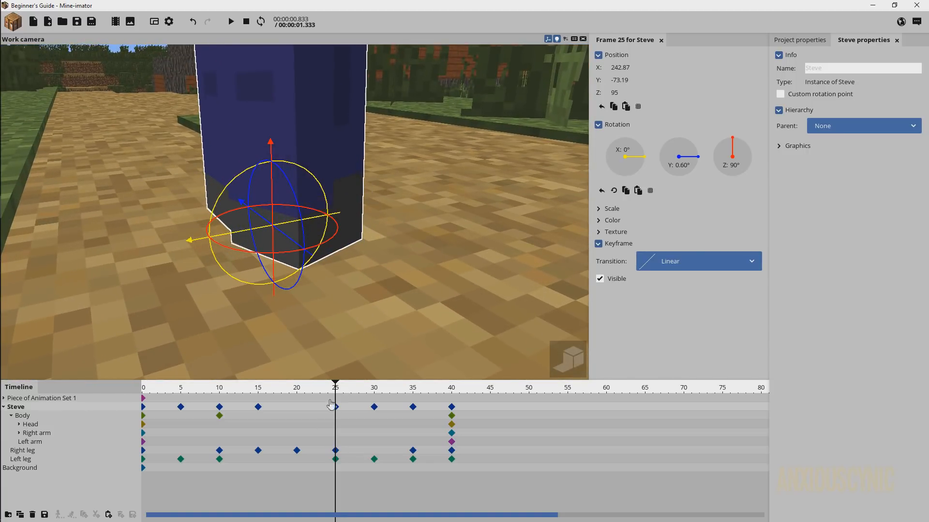
drag(337, 390, 374, 392)
drag(303, 221, 305, 240)
Set Steve's Y position to about -73.65 at frame 30 and about -73.78 at frame 25, comparing the two frames
click(330, 393)
drag(330, 392, 374, 399)
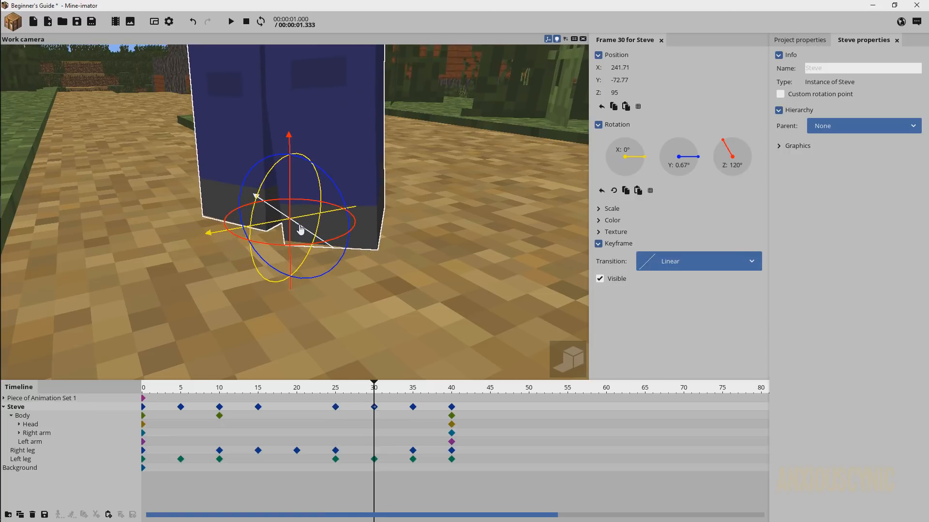
drag(300, 228, 308, 249)
drag(331, 388, 335, 412)
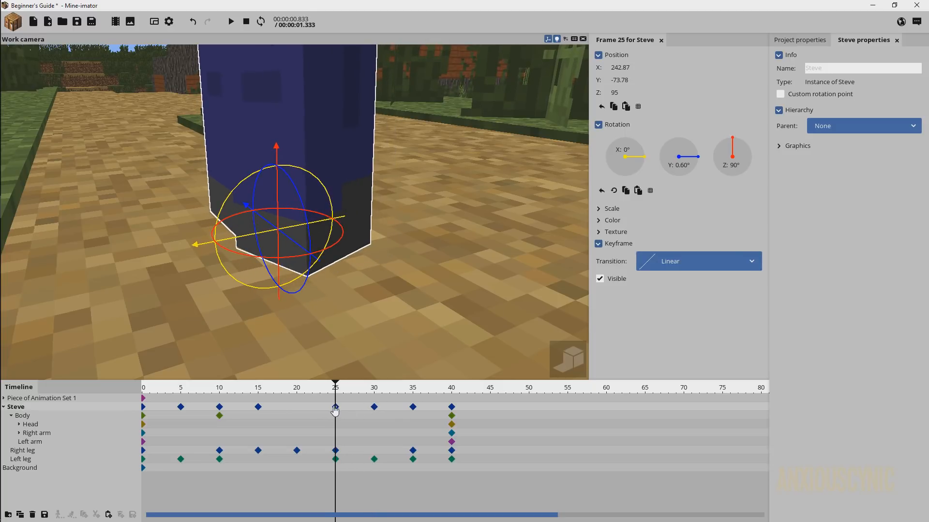
drag(292, 392, 336, 406)
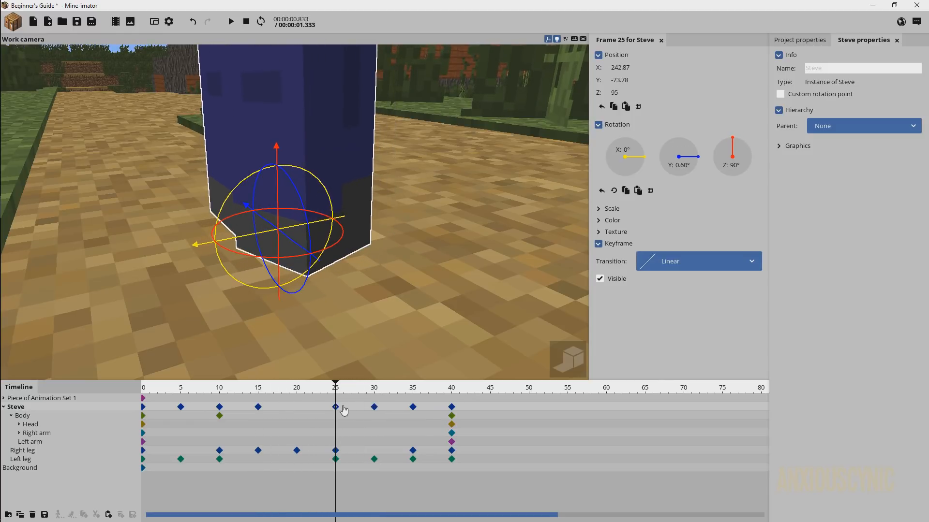
click(375, 408)
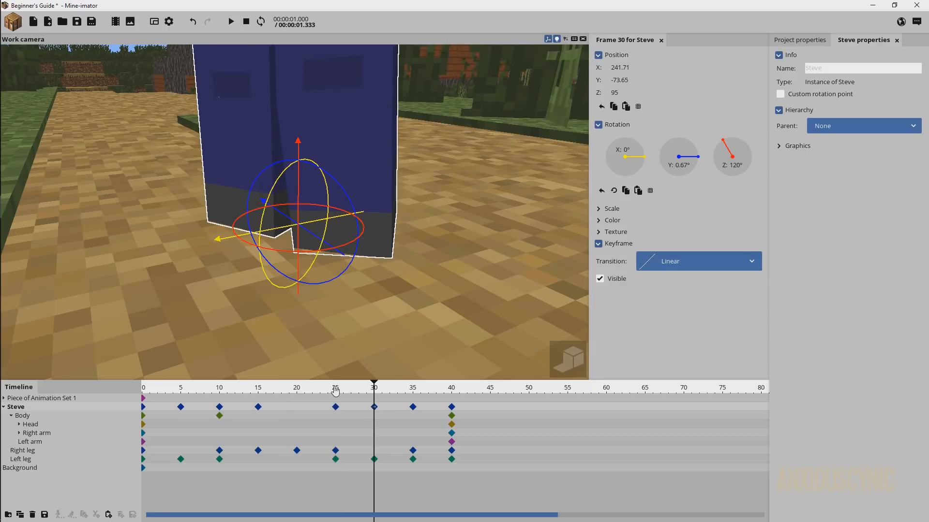
drag(335, 391, 369, 390)
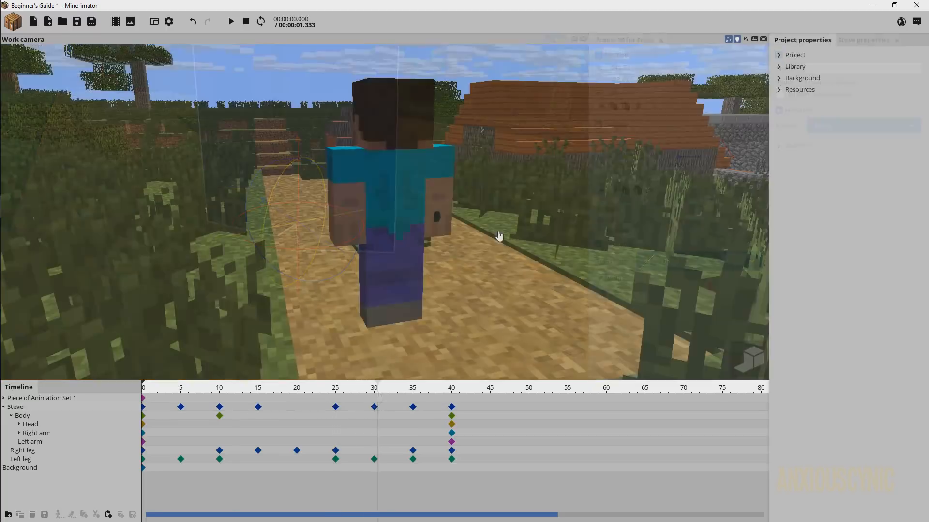
Play back the turn with nothing selected, and examine Steve's legs and feet closely between frames 25 and 30
key(space)
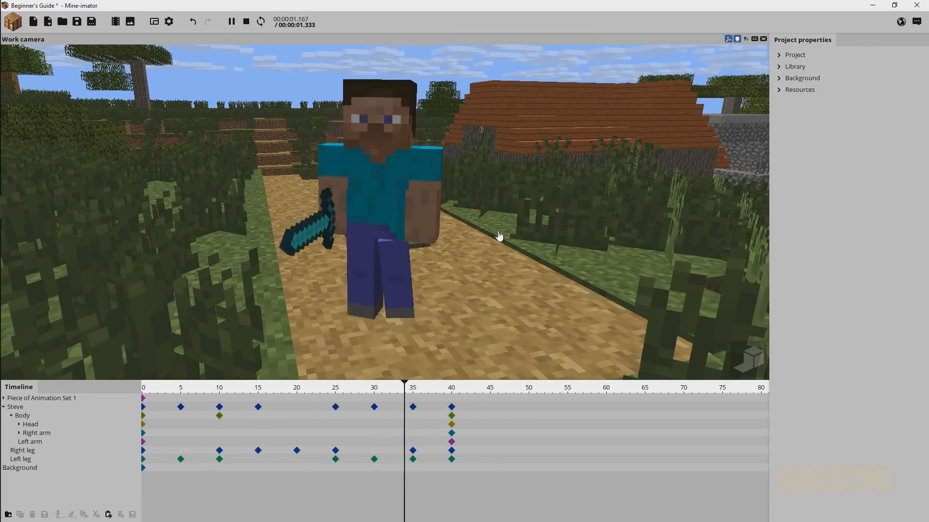
key(space)
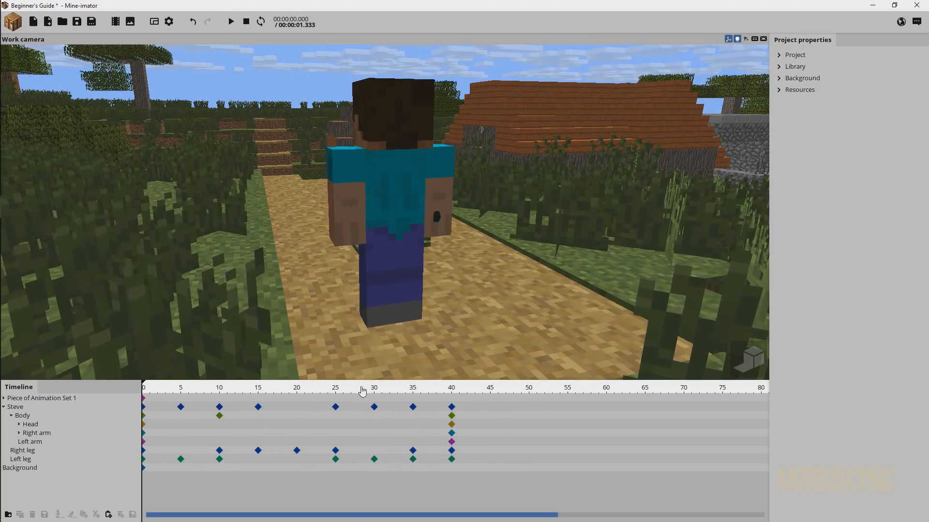
mouse_move(362, 389)
mouse_down()
mouse_move(308, 390)
mouse_move(374, 390)
mouse_up()
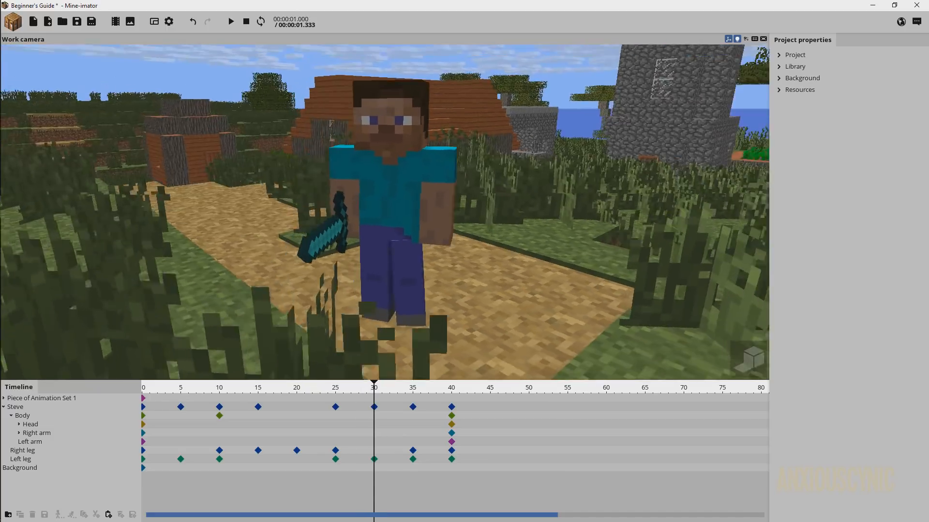
drag(410, 239, 464, 218)
scroll(411, 238, up, 5)
drag(349, 219, 380, 219)
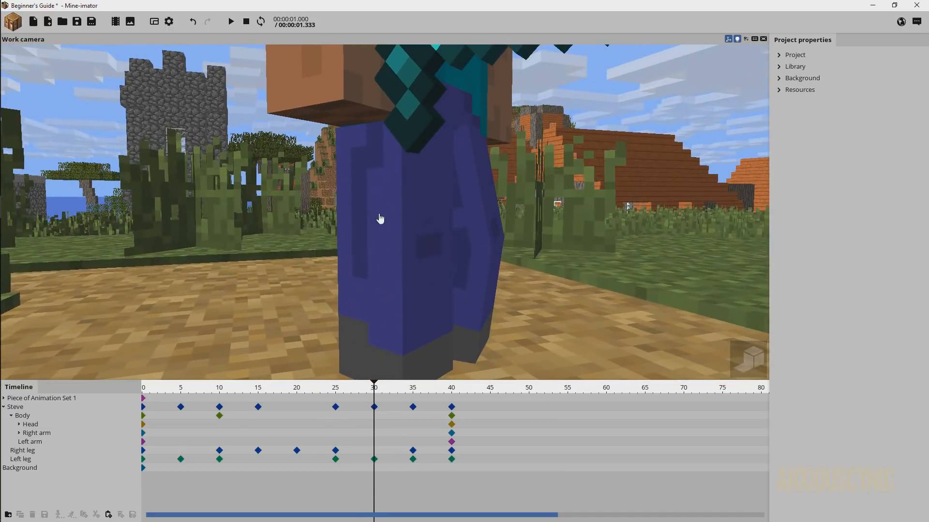
right_drag(380, 219, 382, 222)
mouse_move(344, 390)
mouse_down()
mouse_move(321, 390)
mouse_move(336, 392)
mouse_up()
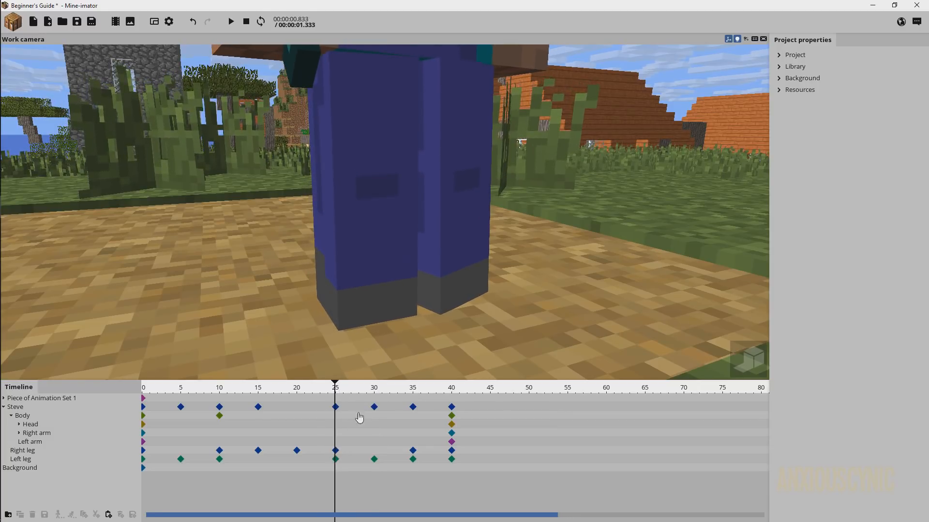
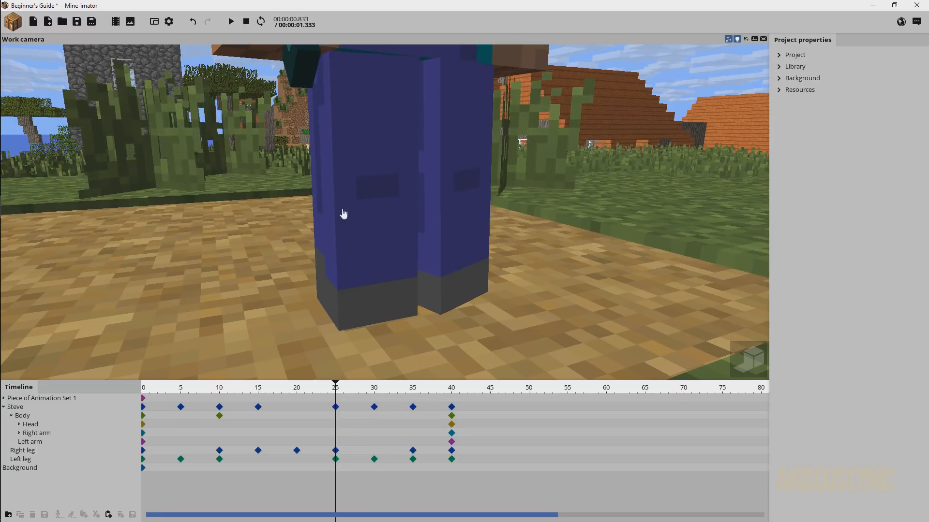
Keyframe Steve's right leg at frame 30 with a Z rotation of about -32.94°, and compare it with frame 25
drag(341, 391, 375, 460)
click(375, 455)
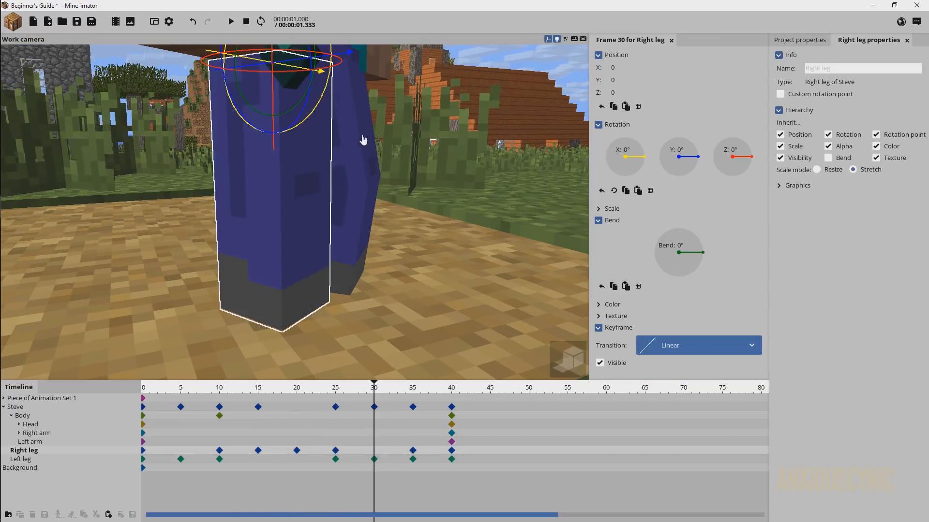
drag(393, 133, 394, 303)
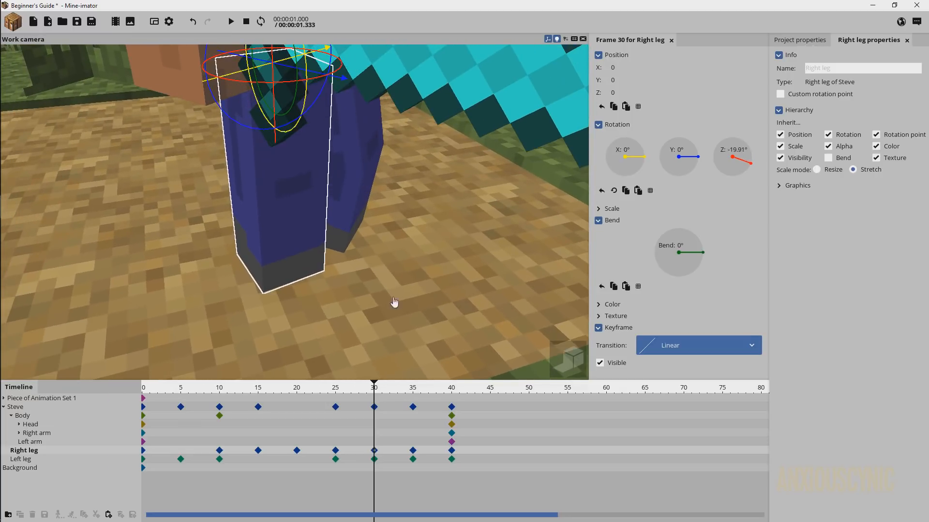
mouse_move(356, 391)
mouse_down()
mouse_move(327, 390)
mouse_move(382, 394)
mouse_move(374, 391)
mouse_up()
drag(342, 78, 342, 84)
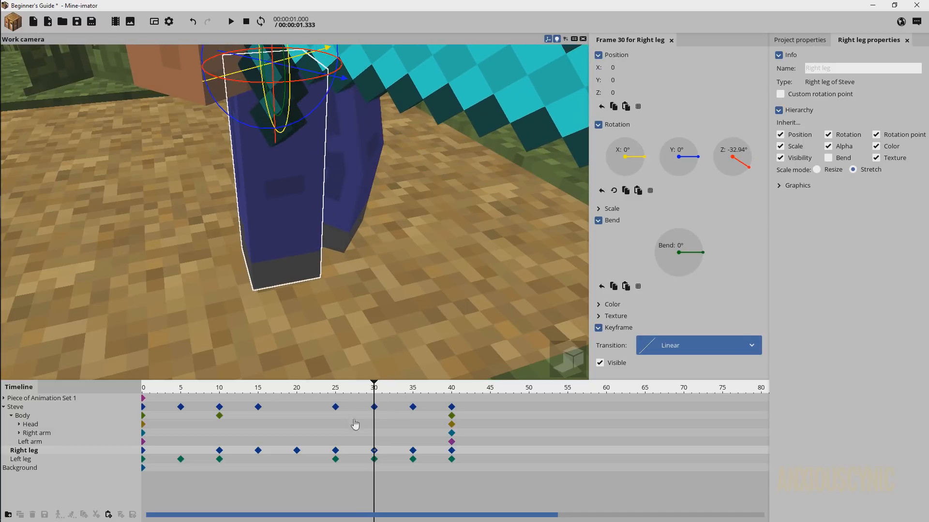
click(335, 452)
click(375, 452)
Pose the right leg at frame 35 with X rotation about -6.26°, Z rotation about -11.34° and bend about 7.55°, checking it in playback
click(413, 451)
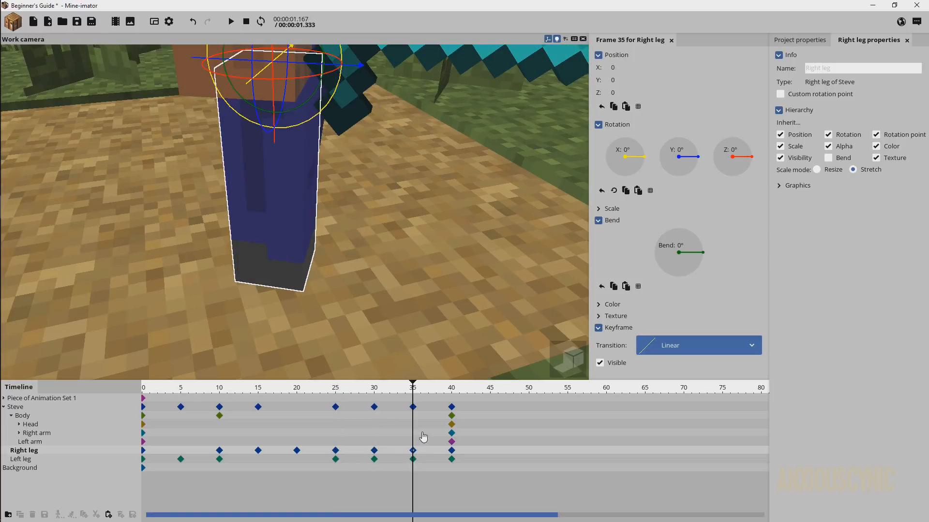
drag(442, 308, 447, 225)
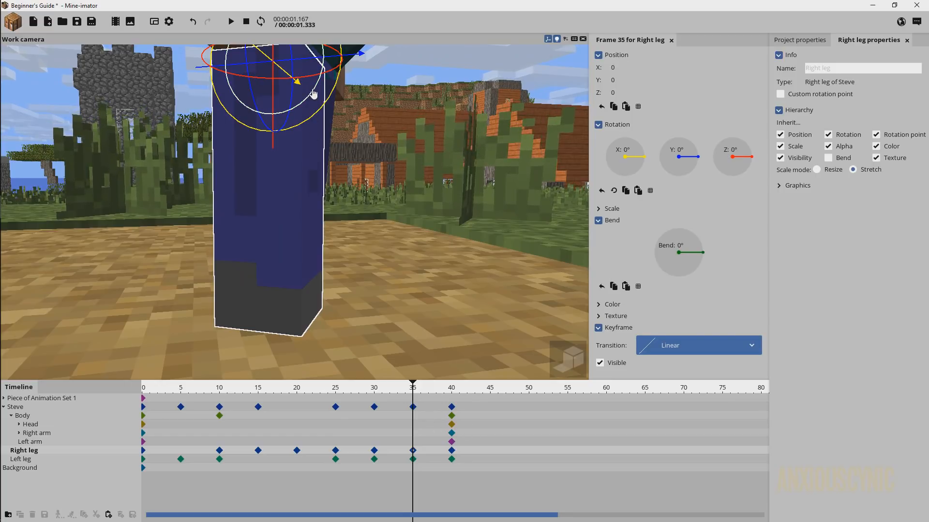
drag(313, 93, 349, 100)
drag(348, 60, 308, 90)
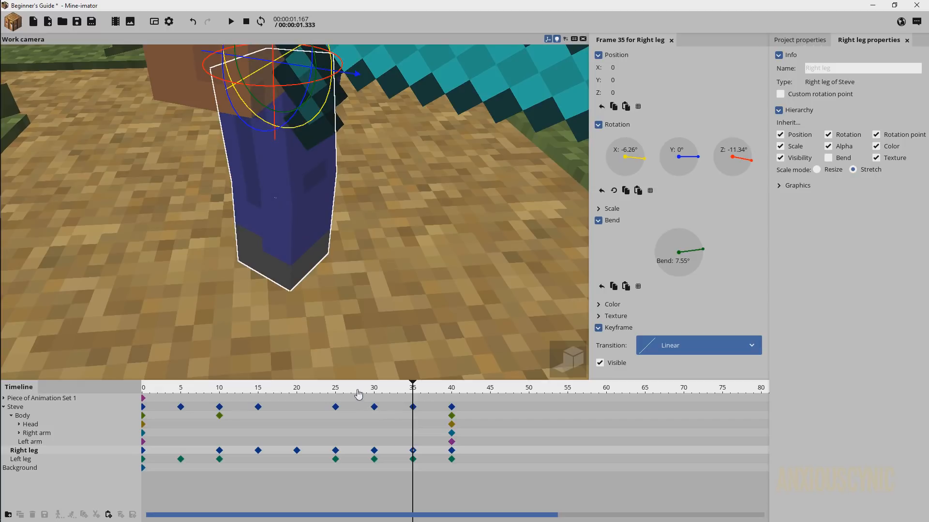
key(space)
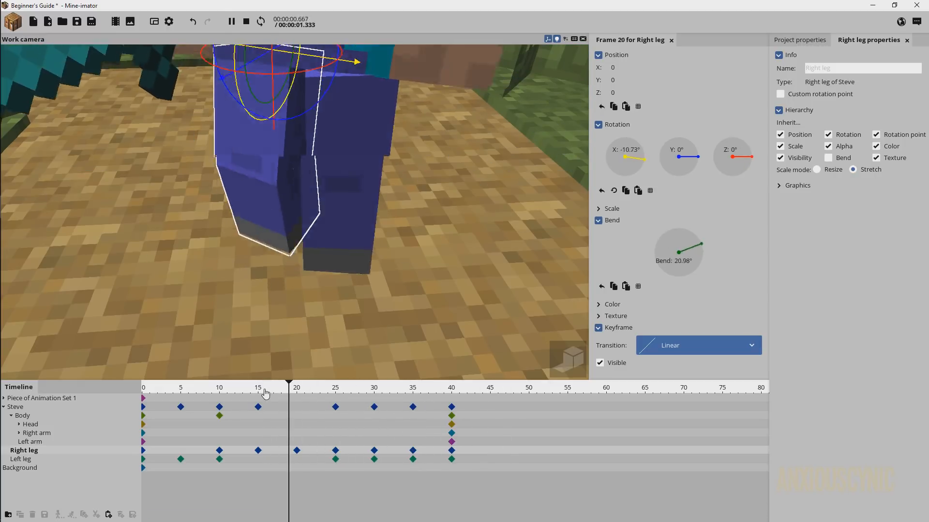
key(space)
drag(413, 287, 360, 222)
click(413, 450)
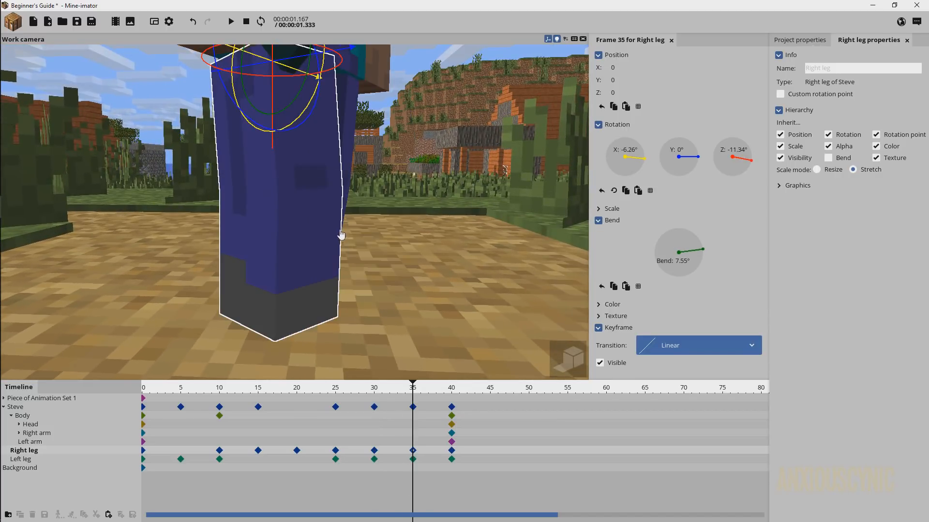
Set the right leg's Z rotation at frame 35 to about -30.44° and play back the change
drag(505, 170, 513, 208)
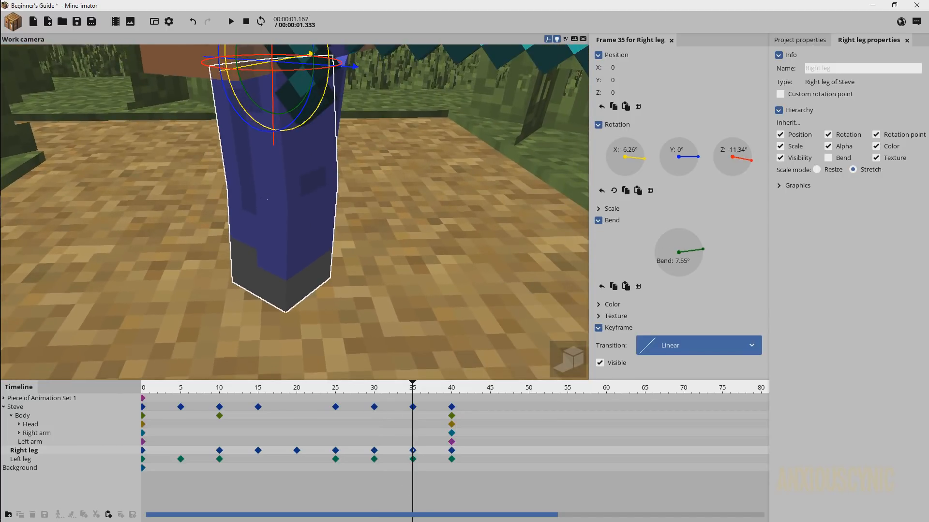
middle_drag(311, 53, 342, 63)
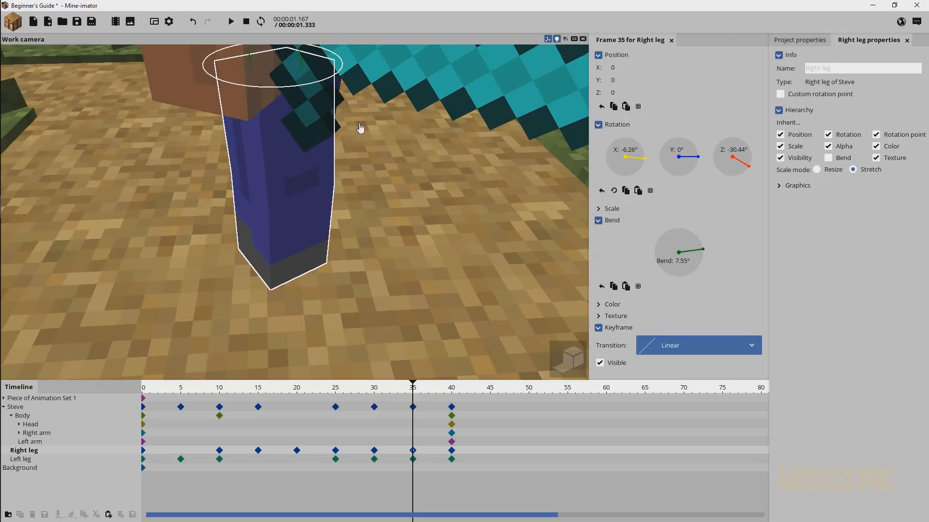
drag(383, 394, 323, 391)
key(space)
Set the right leg's Z rotation at frame 30 to about -29.07° after comparing with frame 25, and play back the turn
click(335, 451)
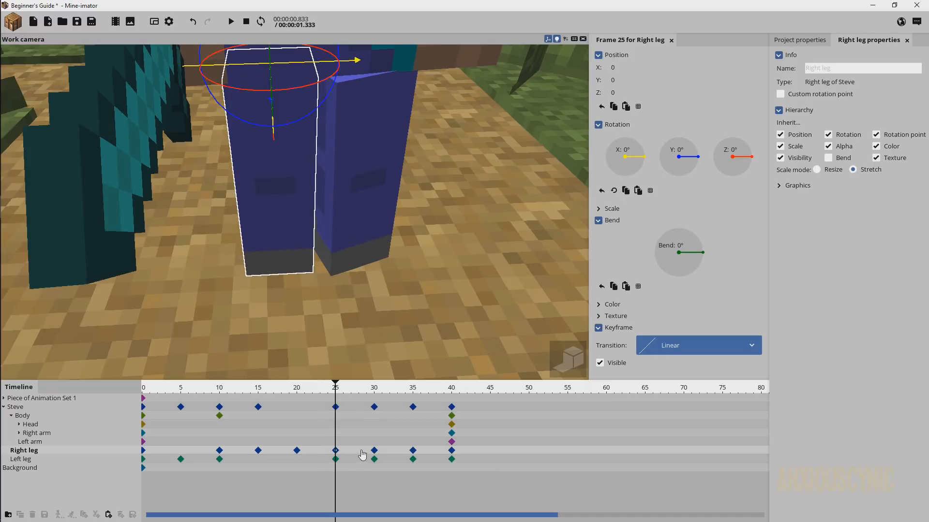
click(373, 451)
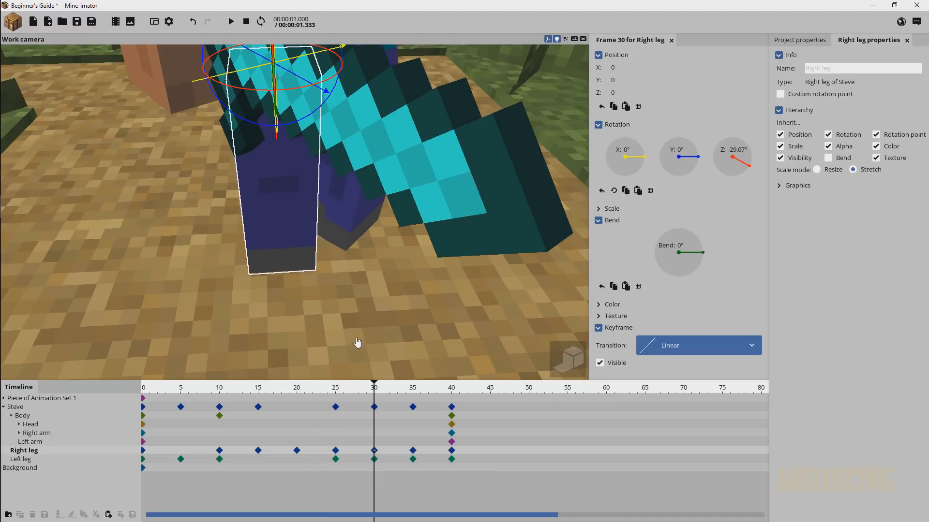
drag(338, 392, 247, 392)
key(space)
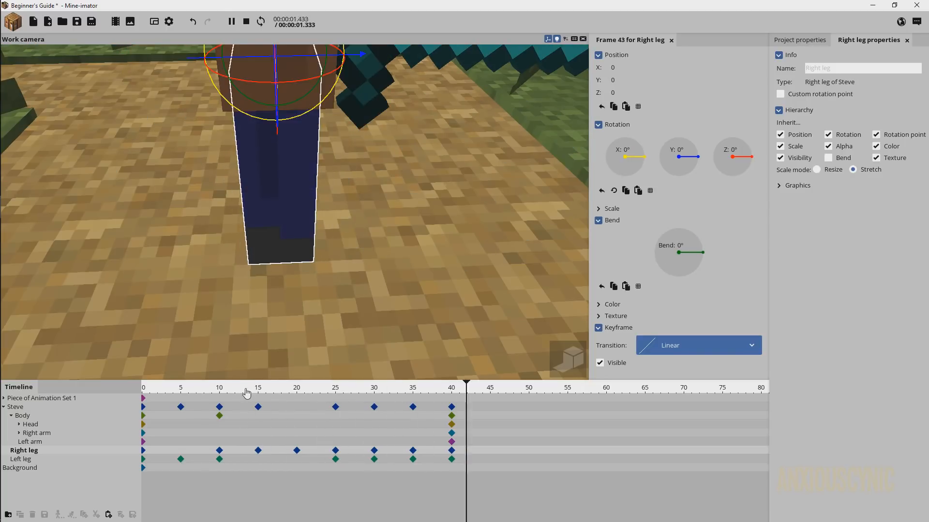
key(space)
key(space)
key(space)
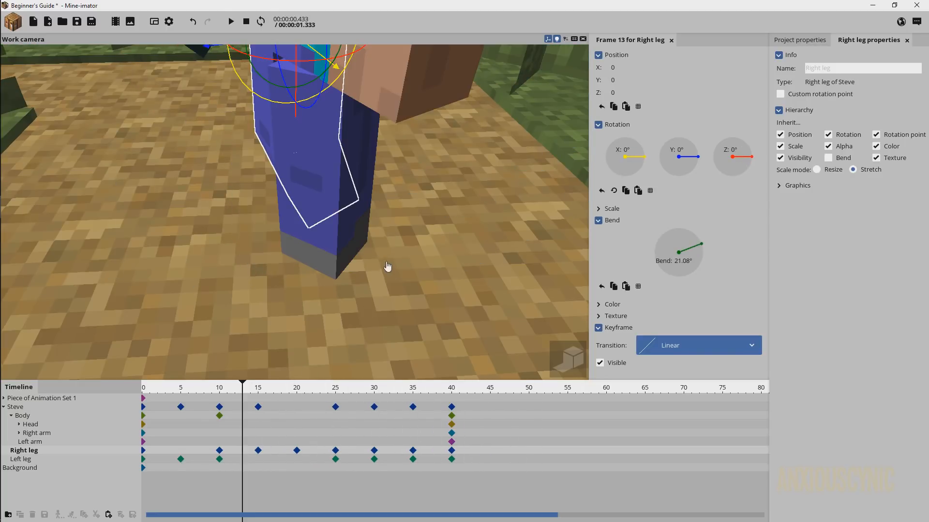
Play back and scrub through the turn with nothing selected, examining Steve's leg movement around frames 20 to 28
mouse_move(388, 268)
mouse_down()
mouse_move(354, 278)
mouse_move(355, 242)
mouse_up()
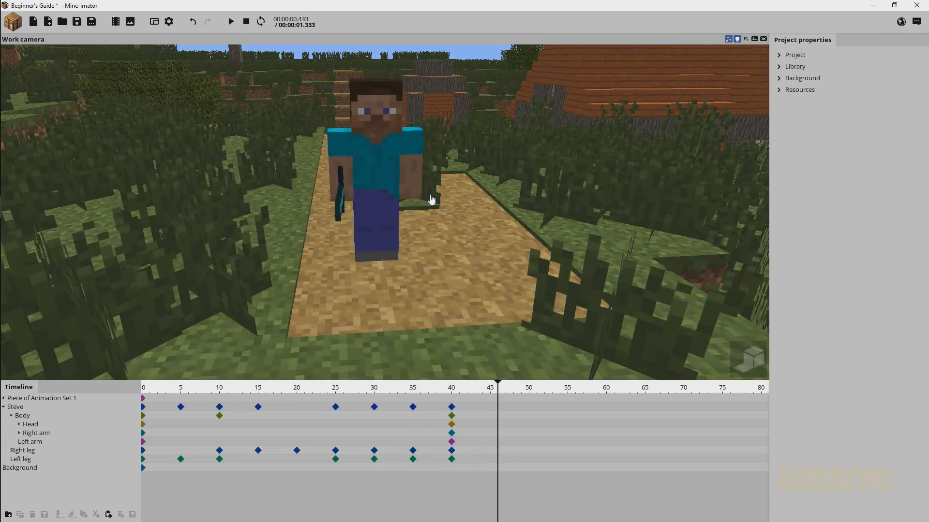
key(space)
key(space)
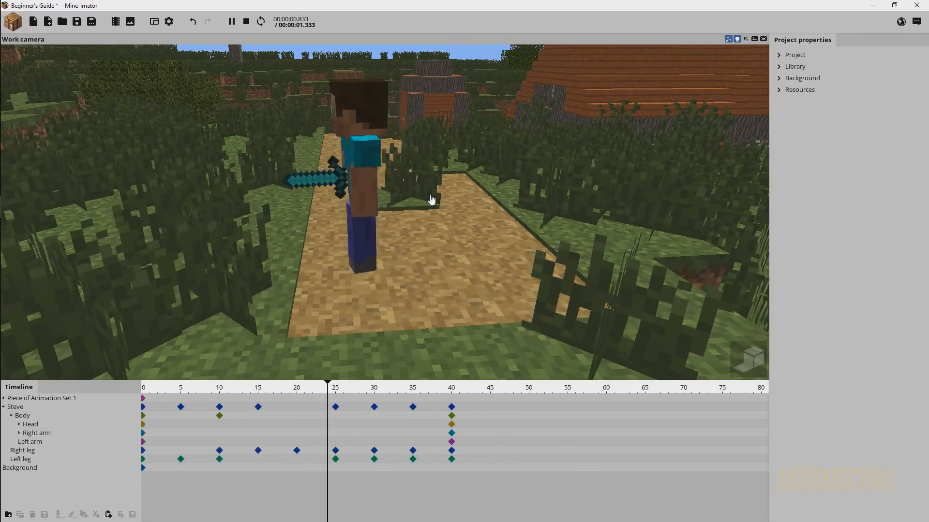
key(space)
key(space)
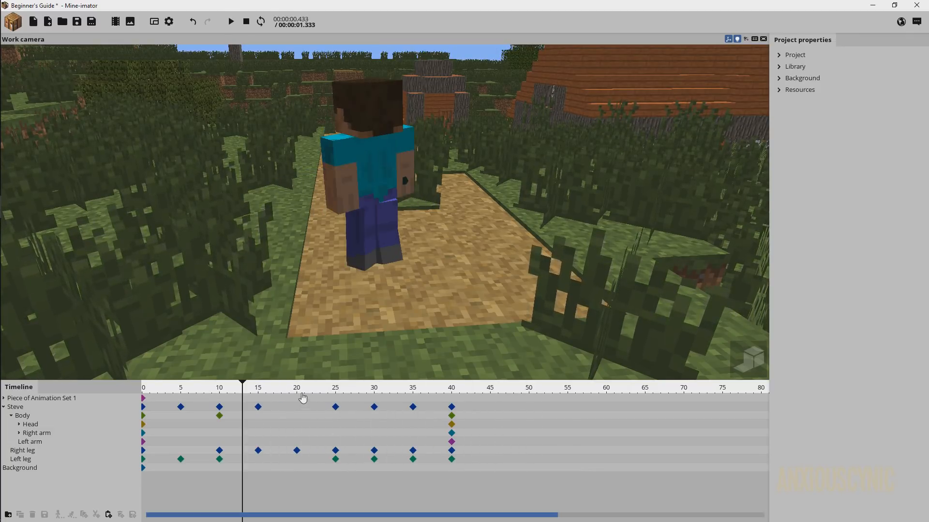
drag(283, 393, 356, 393)
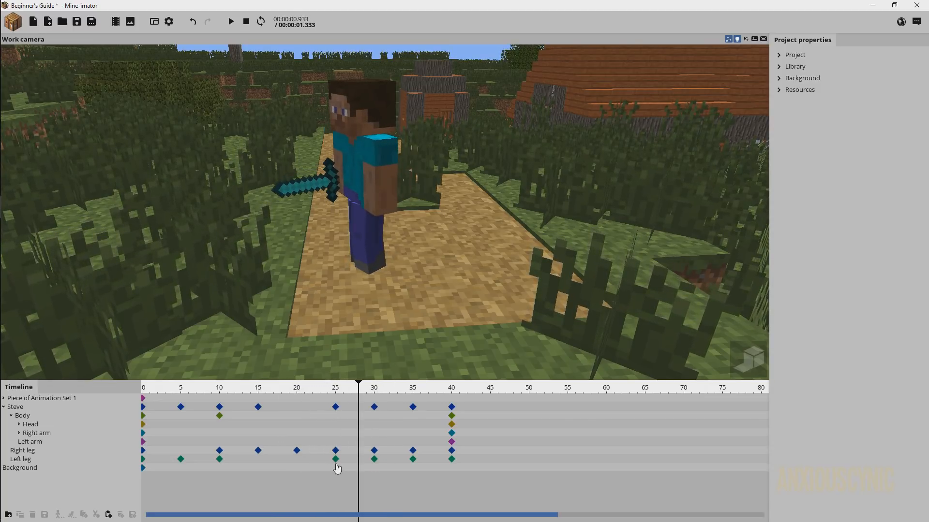
Move the left leg's keyframe from frame 25 to frame 20 and check the turn in playback
click(336, 459)
drag(335, 459, 294, 462)
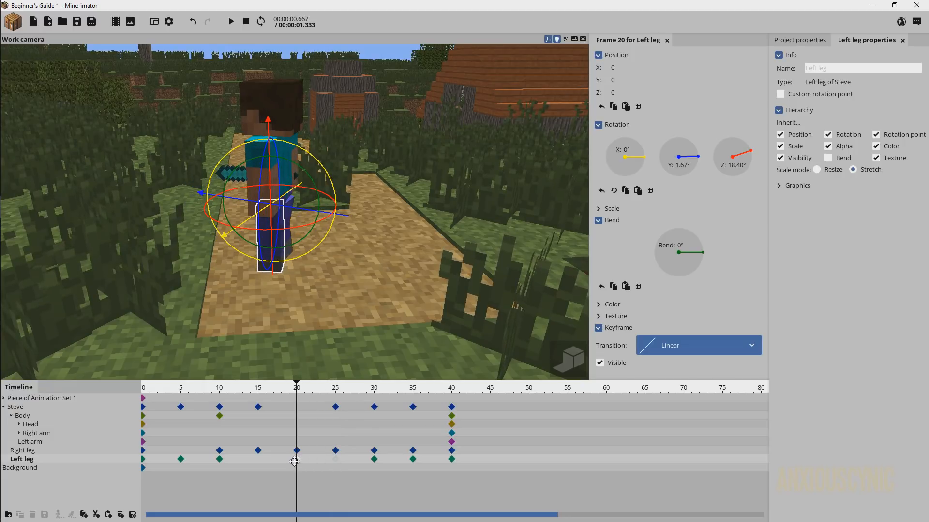
click(224, 392)
key(space)
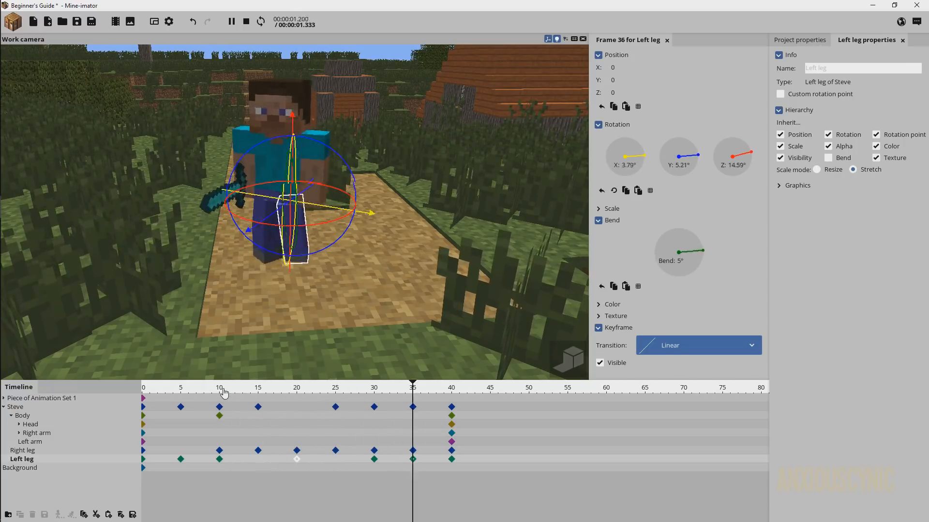
key(space)
key(space)
key(space)
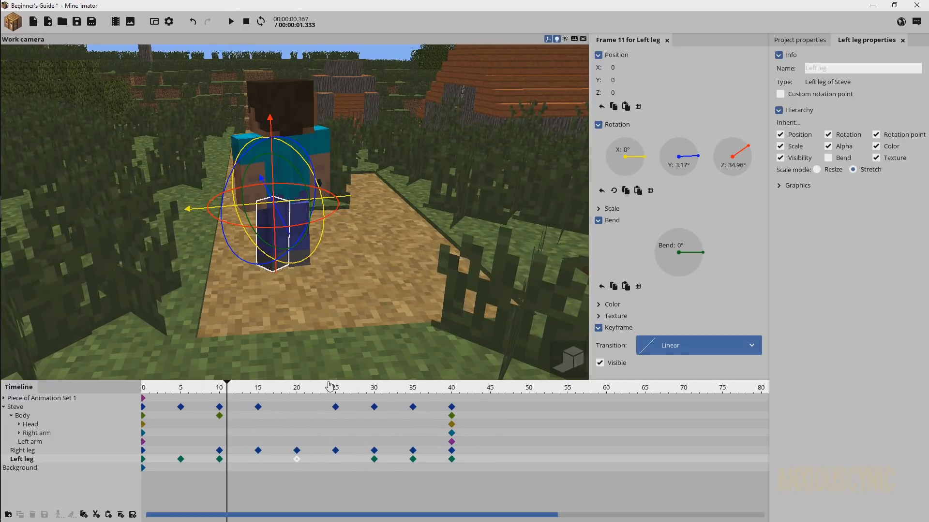
Play back the whole turn with Steve's leg deselected and save the project
click(356, 319)
key(space)
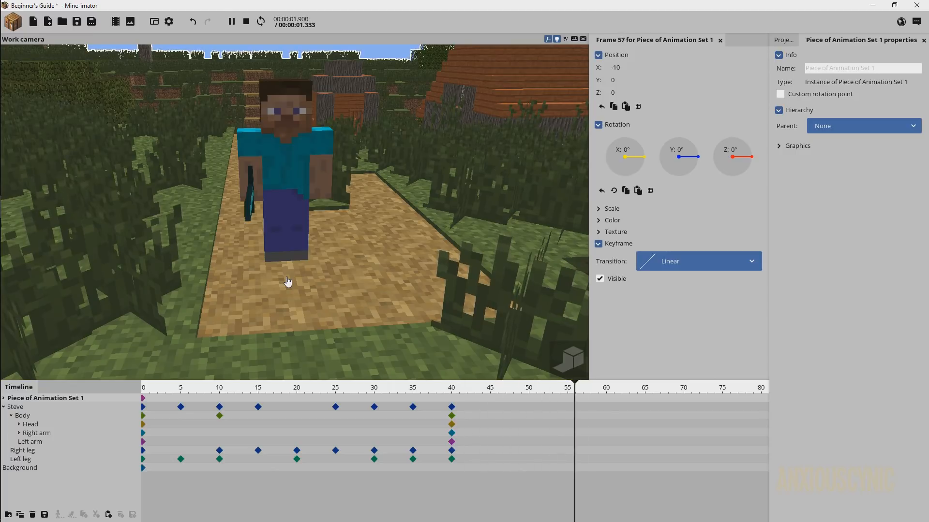
key(space)
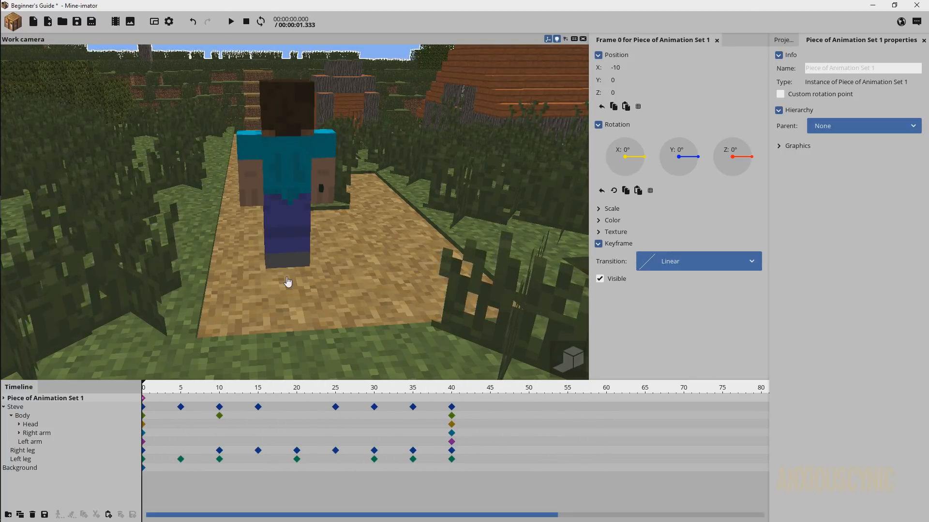
key(ctrl+s)
Keyframe Steve's body at frame 20 with a Z rotation of about 25.28° and a Y rotation of about 0.48°
right_drag(363, 248, 352, 225)
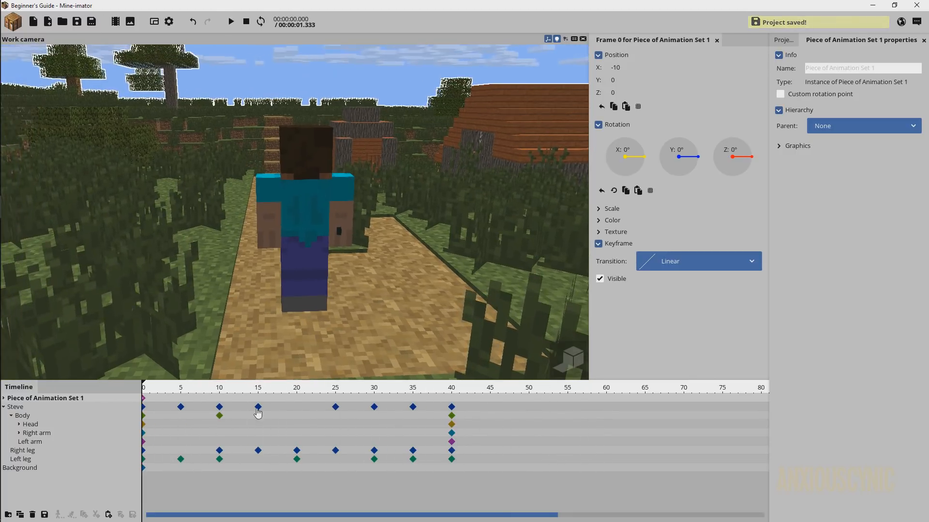
drag(244, 390, 296, 388)
click(297, 418)
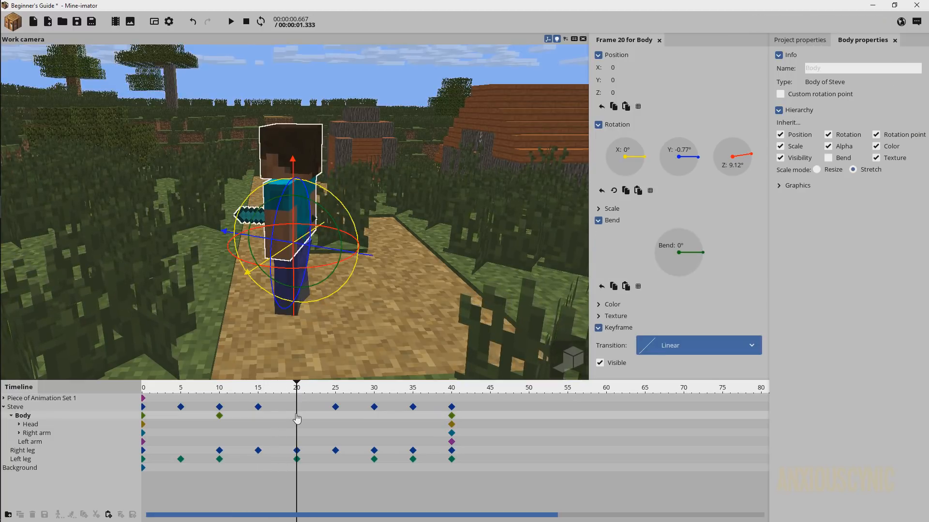
drag(328, 232, 304, 223)
mouse_move(341, 184)
mouse_down()
mouse_move(420, 179)
mouse_move(498, 203)
mouse_move(512, 186)
mouse_move(331, 190)
mouse_up()
Keyframe the body at frame 30 with Y rotation about 1.46° and Z rotation about 27.96°, checking it in playback
drag(309, 389, 374, 390)
drag(335, 189, 298, 182)
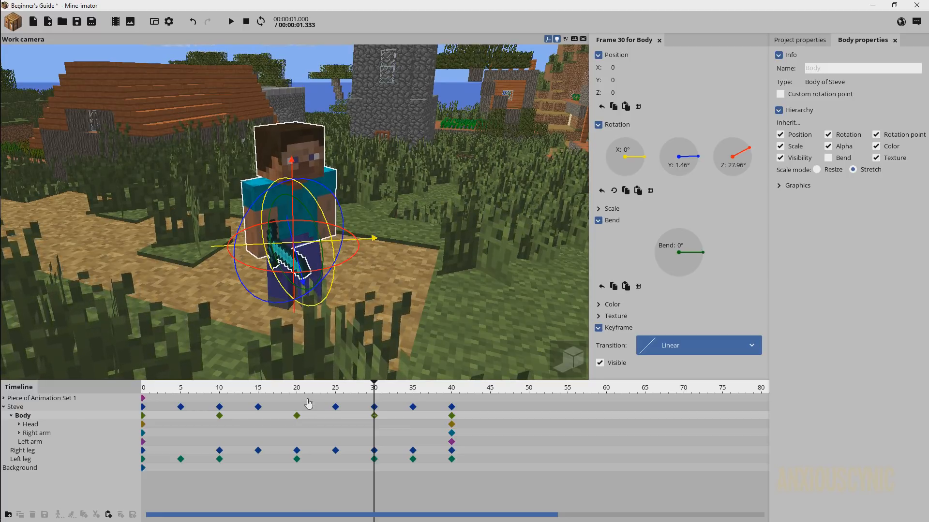
key(space)
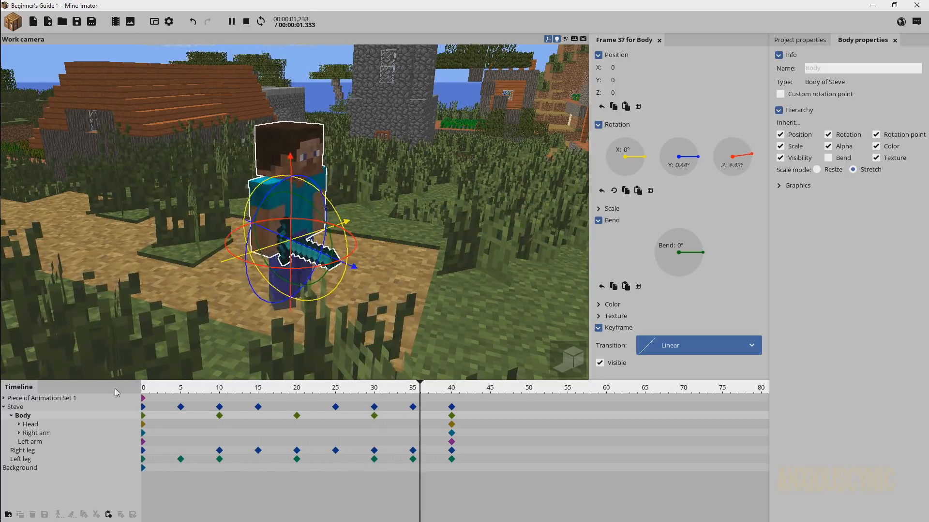
key(space)
key(space)
key(space)
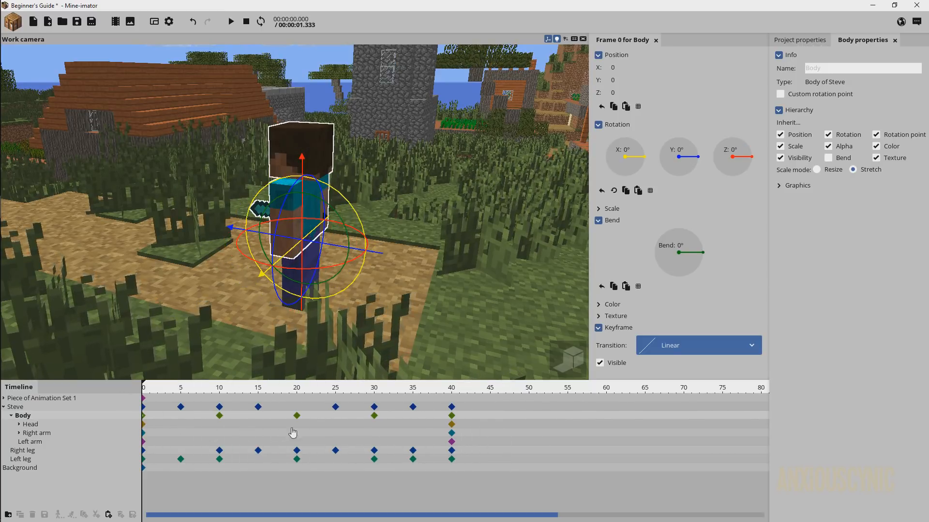
Review the body's keyframes at frames 20 and 10, play back the turn from frame 10 and save the project
click(297, 417)
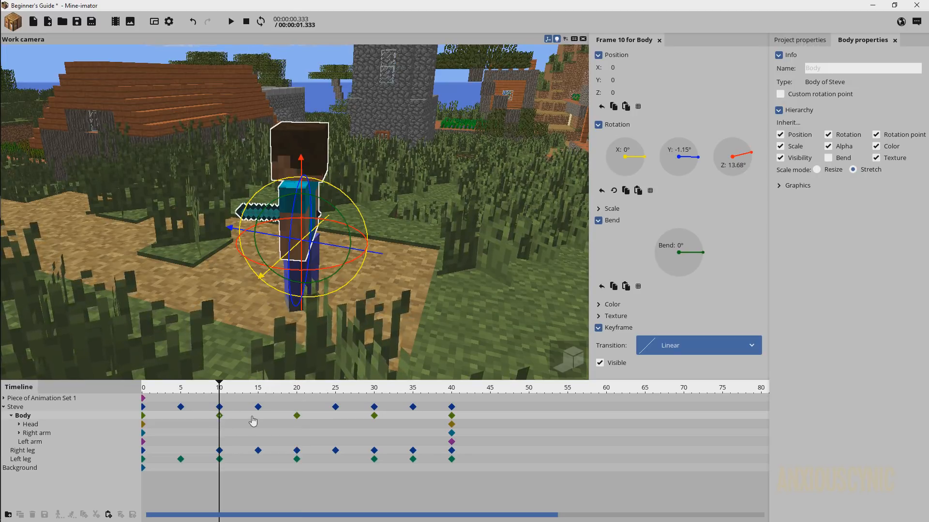
key(space)
key(ctrl+s)
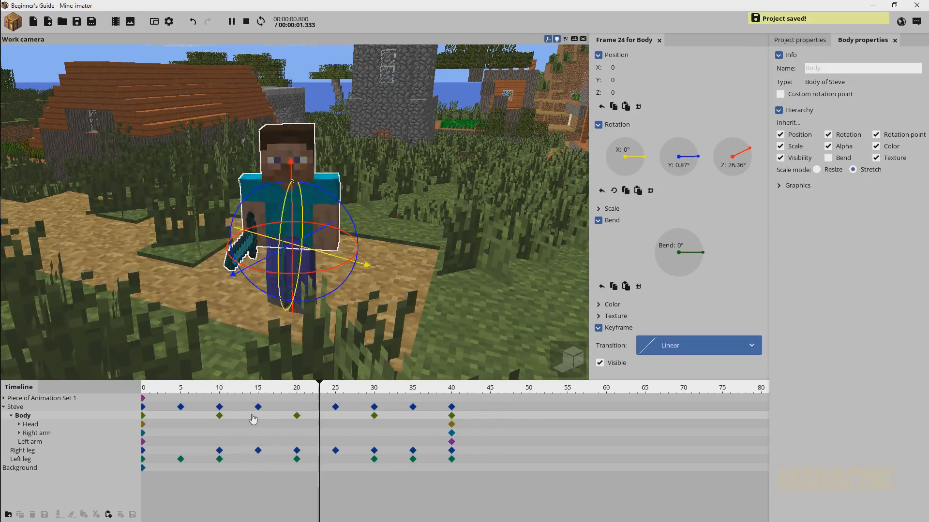
key(space)
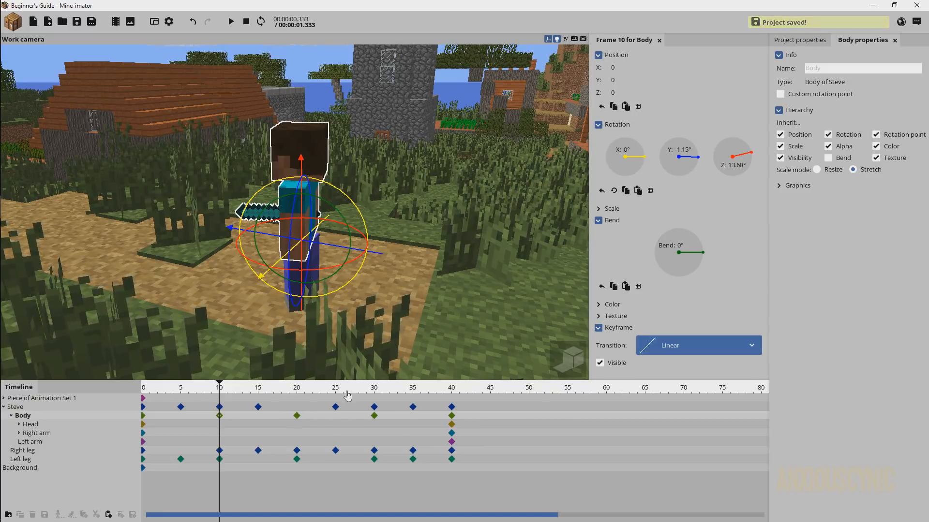
Set the body's X rotation to about 4.84° and bend to about -5.59° at frame 20, and save the project
click(296, 416)
drag(416, 245, 404, 212)
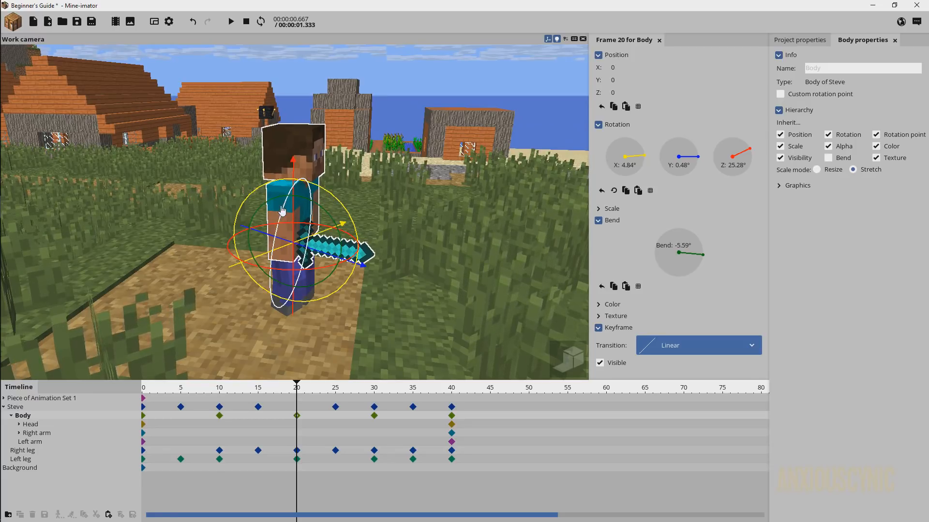
key(ctrl+s)
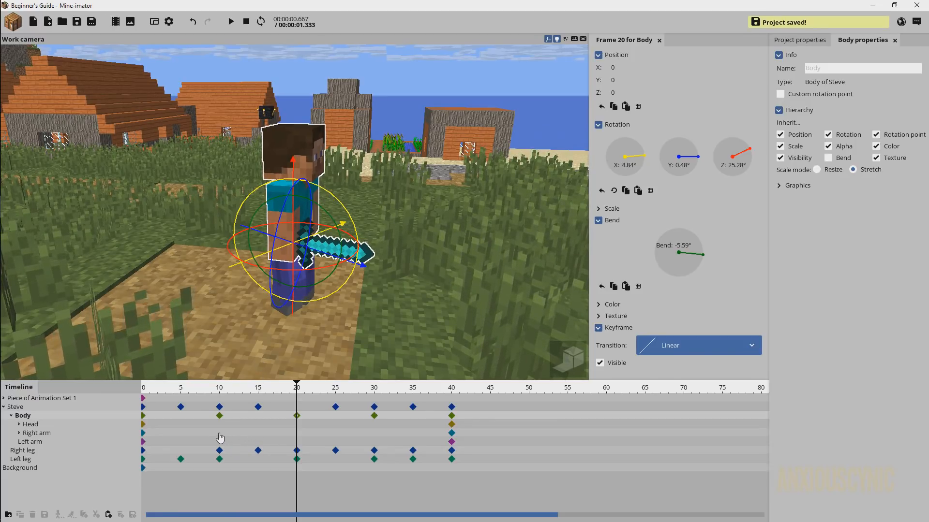
Add keyframes for Steve's right arm and left arm at frame 10
click(220, 435)
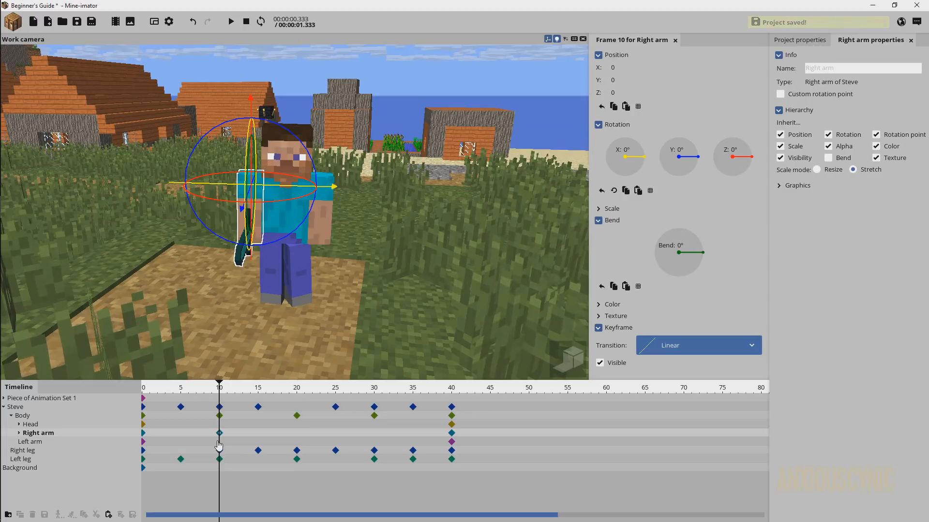
click(220, 442)
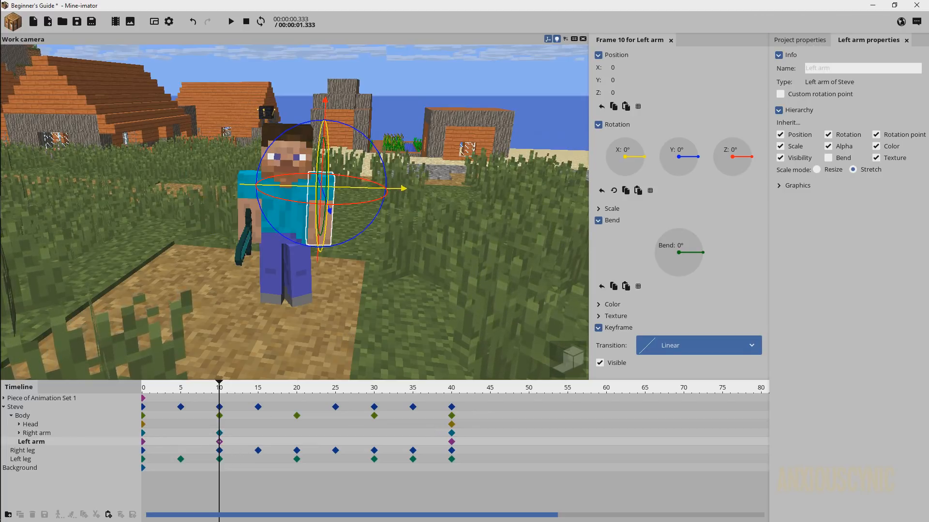
drag(252, 358, 331, 334)
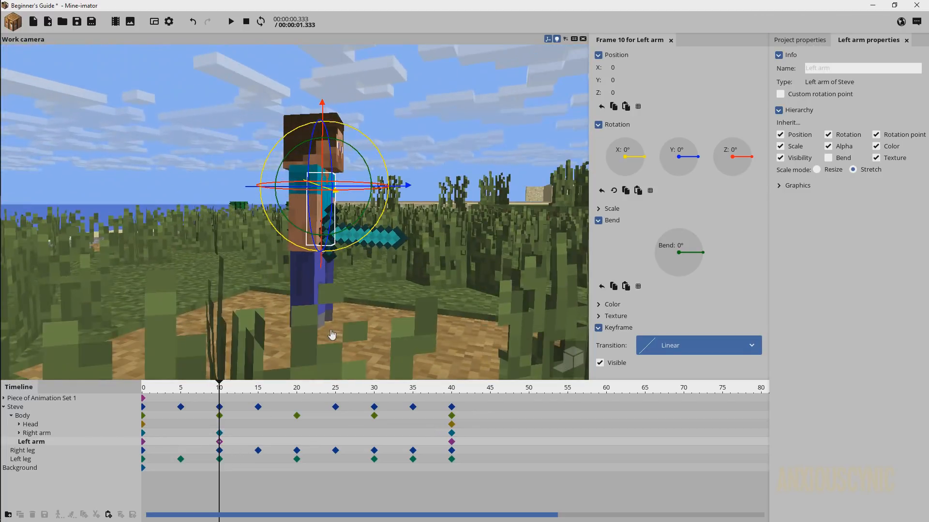
scroll(352, 326, up, 3)
right_drag(352, 326, 380, 337)
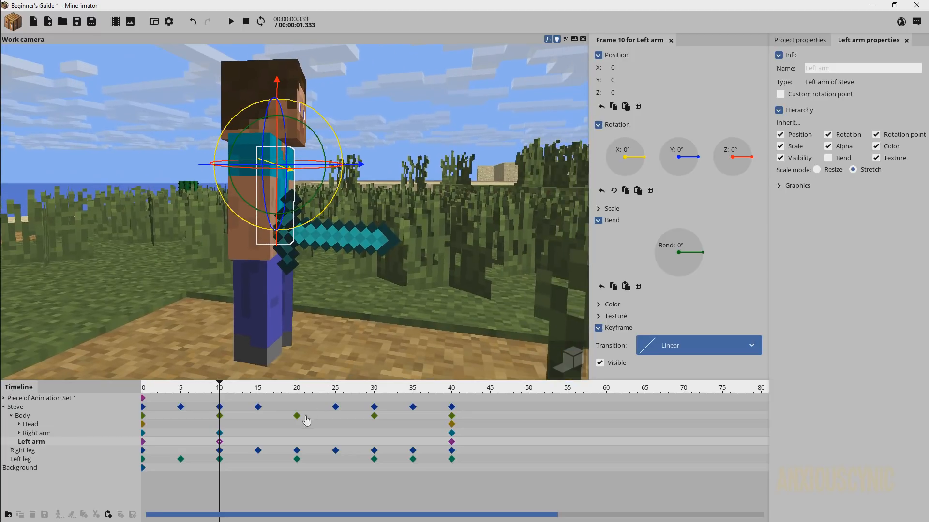
At frame 10, tilt the left arm slightly about X and pose the right arm with Y rotation about -1.13° and bend about 6.43°
click(220, 433)
drag(371, 280, 435, 295)
mouse_move(215, 389)
mouse_down()
mouse_move(155, 393)
mouse_move(219, 392)
mouse_up()
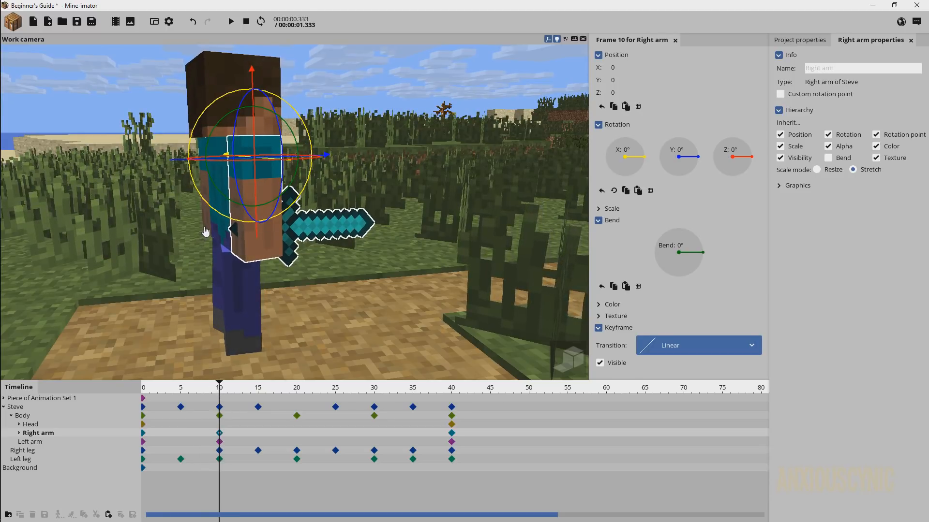
click(205, 232)
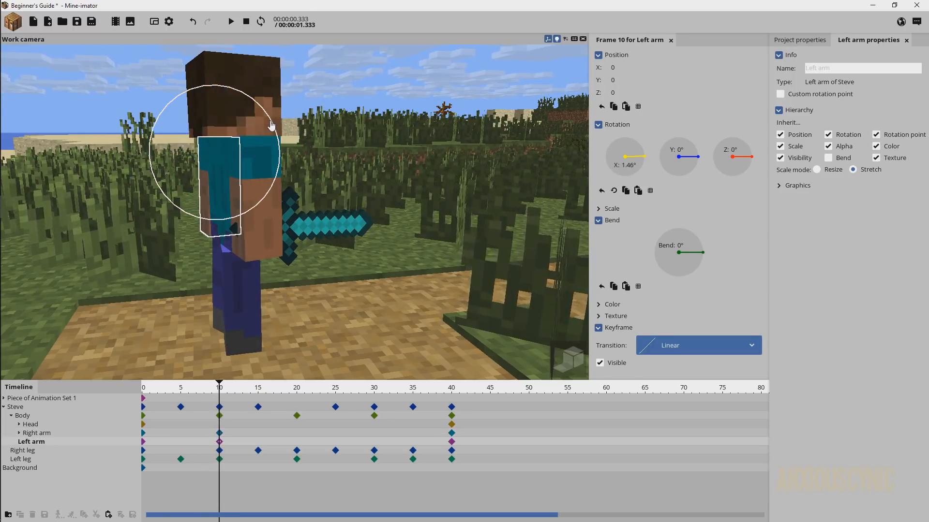
click(260, 246)
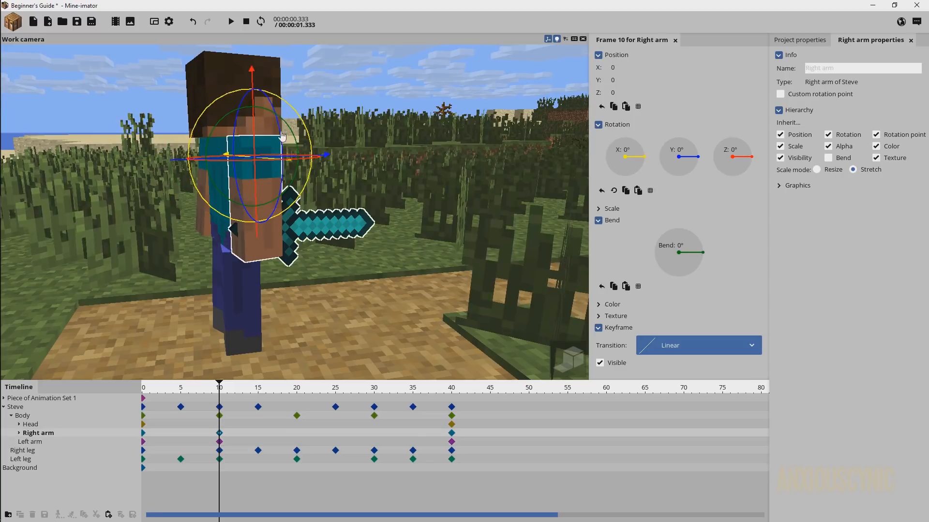
drag(313, 199, 294, 168)
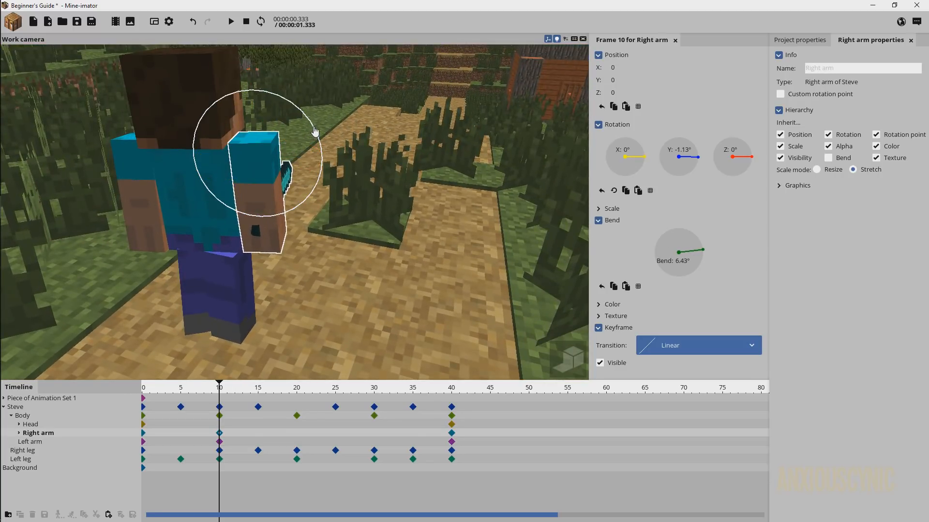
Rotate the left arm at frame 10 to about 5.5° on X and slightly on Y, save the project and go to frame 20
click(138, 220)
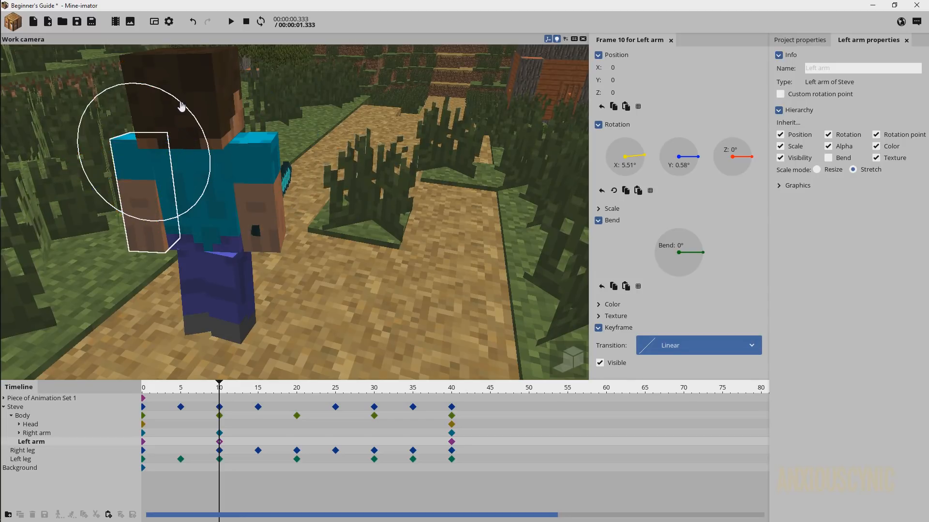
drag(281, 234, 268, 264)
key(ctrl+s)
drag(224, 391, 298, 396)
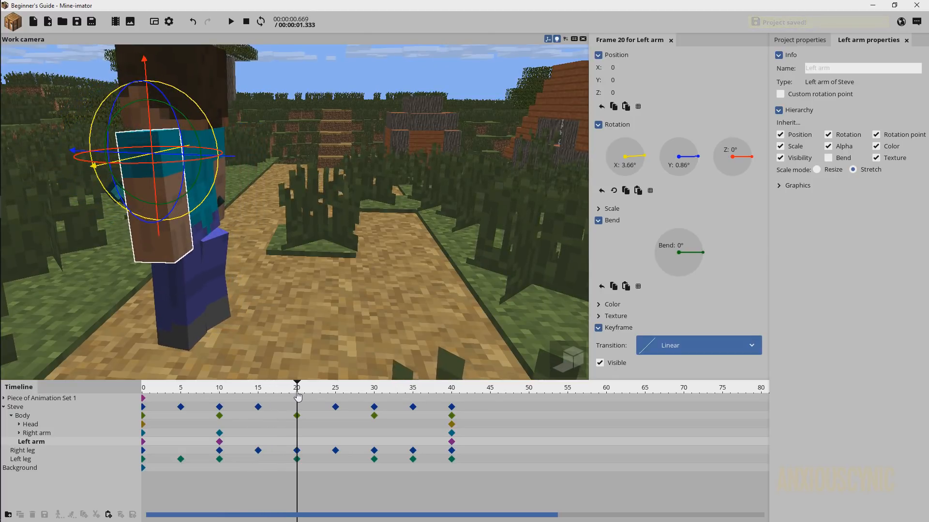
Rotate the left arm outward at frame 20 to about 4.72° on Y
drag(334, 285, 227, 323)
drag(311, 217, 292, 226)
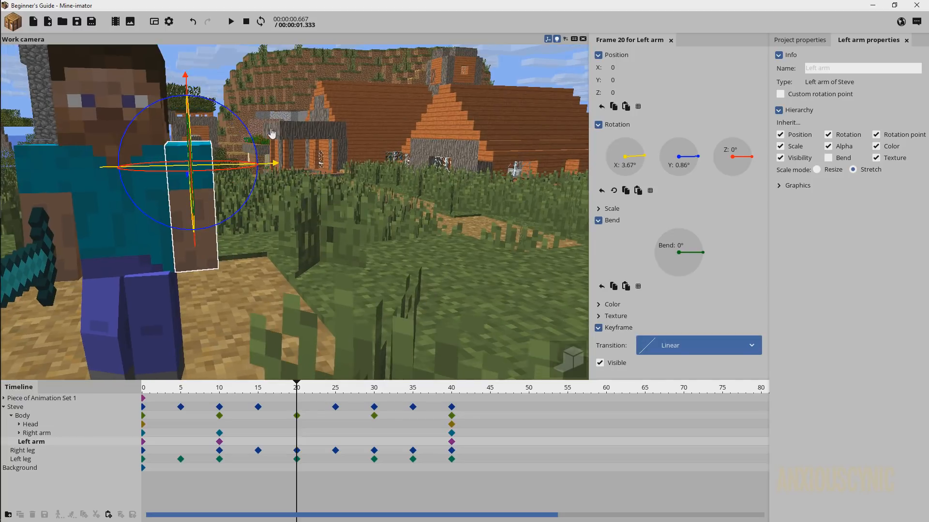
drag(252, 138, 250, 133)
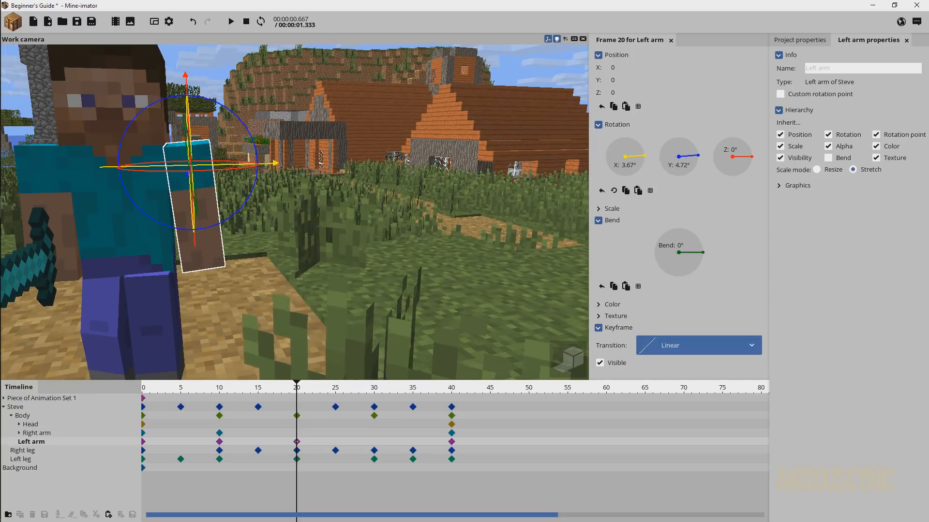
Pose the right arm at frame 20 with X rotation about 20.98° and bend about -15.49°
drag(291, 199, 411, 198)
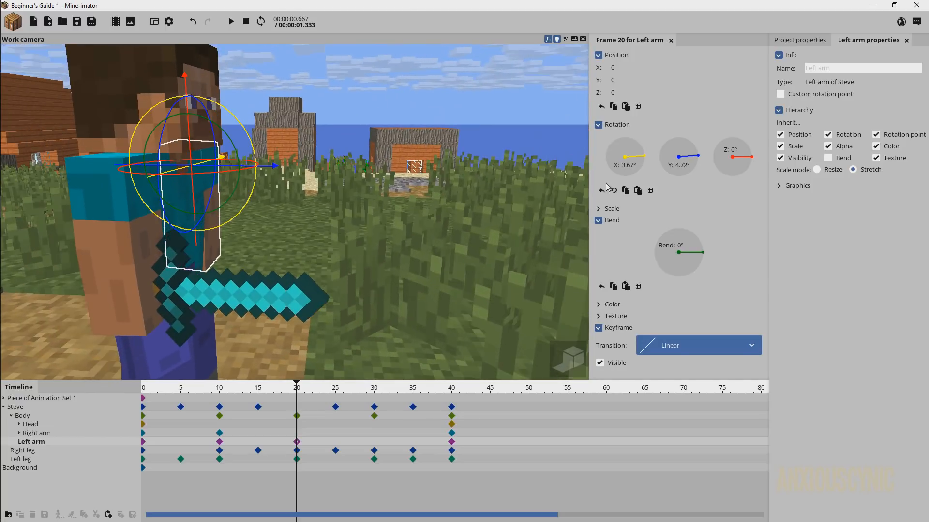
click(150, 246)
drag(245, 332, 239, 155)
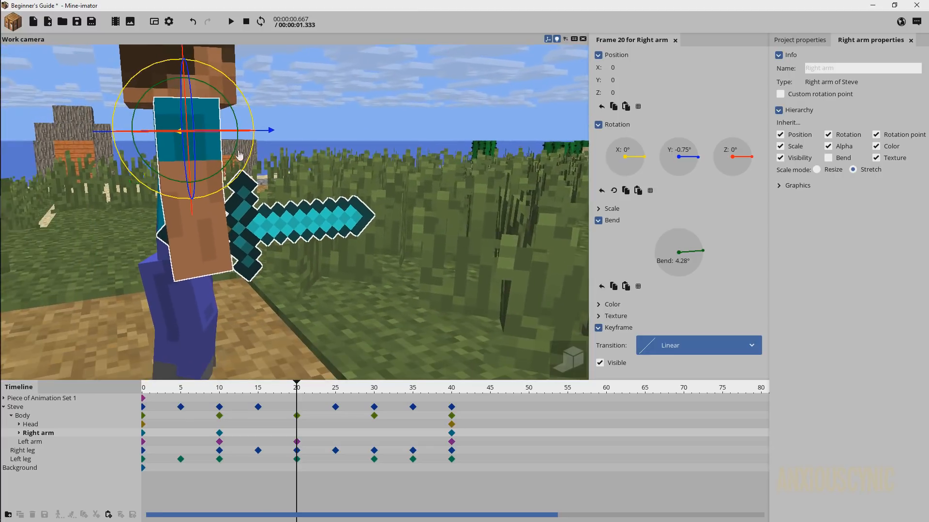
drag(240, 96, 233, 122)
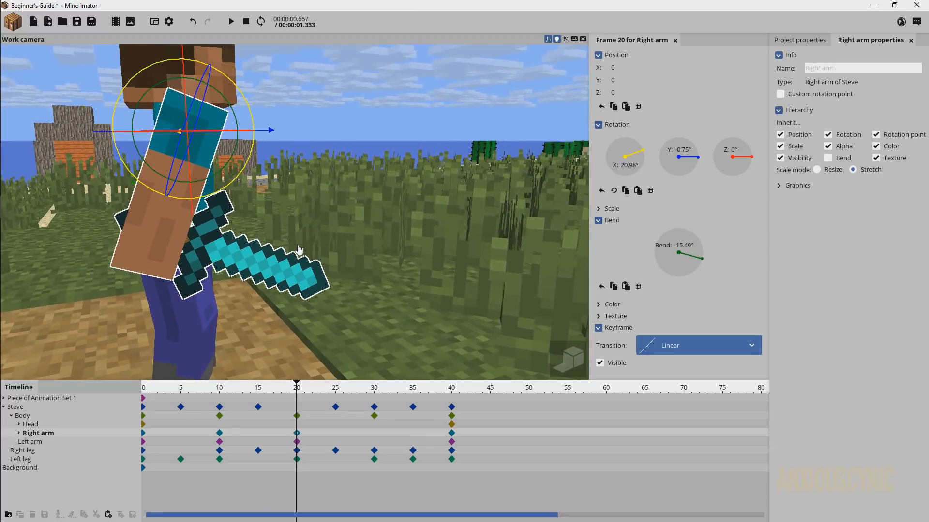
Pose the right arm at frame 30 with X rotation about -1.41°, bend about 18.82° and a slight positive Z rotation
drag(297, 394, 375, 397)
drag(372, 290, 291, 297)
drag(299, 119, 287, 176)
drag(164, 193, 227, 194)
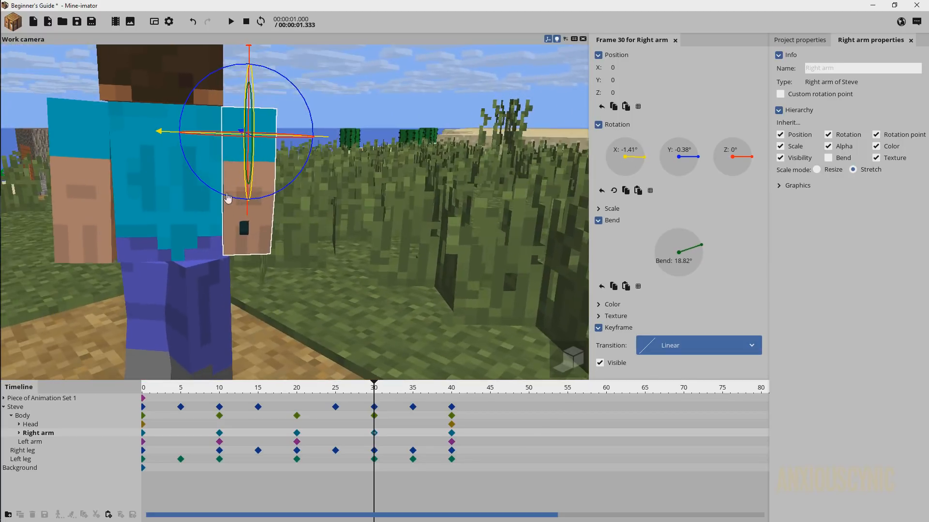
middle_drag(327, 102, 295, 113)
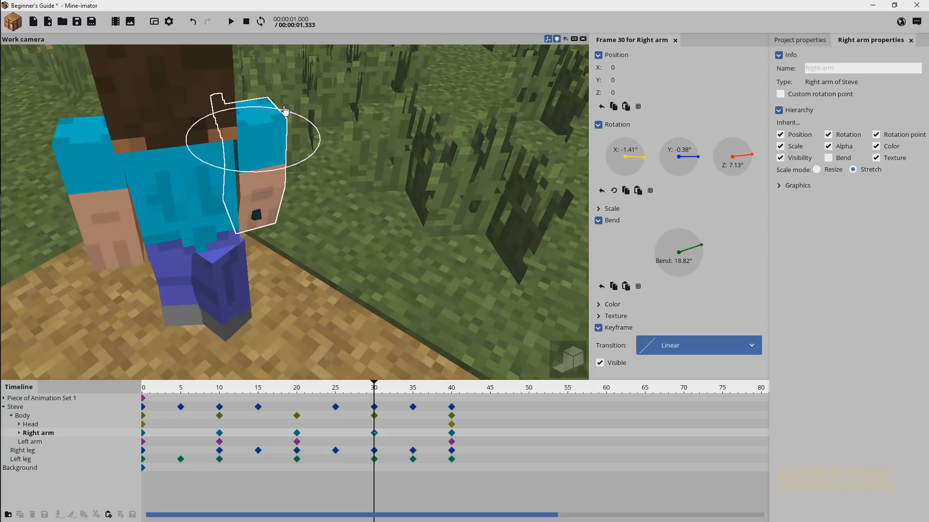
Rotate the left arm at frame 30 to about 9.26° on X and 7.22° on Y
click(112, 212)
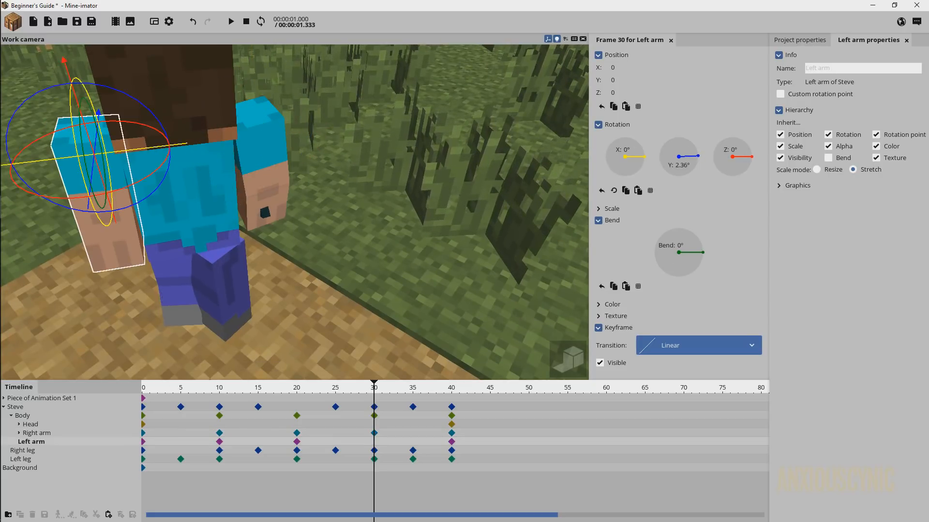
mouse_move(168, 255)
mouse_down()
mouse_move(193, 228)
mouse_move(170, 256)
mouse_up()
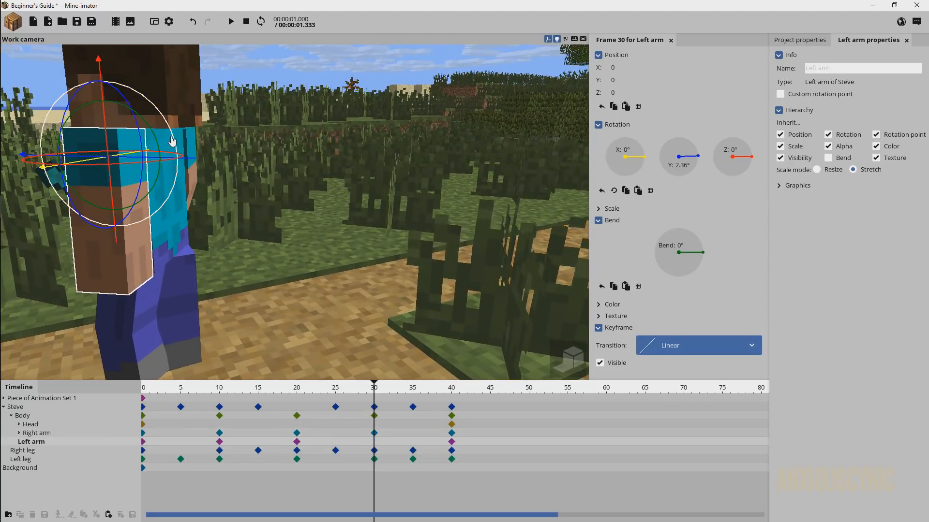
drag(172, 141, 164, 132)
drag(230, 261, 358, 304)
drag(218, 150, 304, 111)
drag(194, 136, 182, 155)
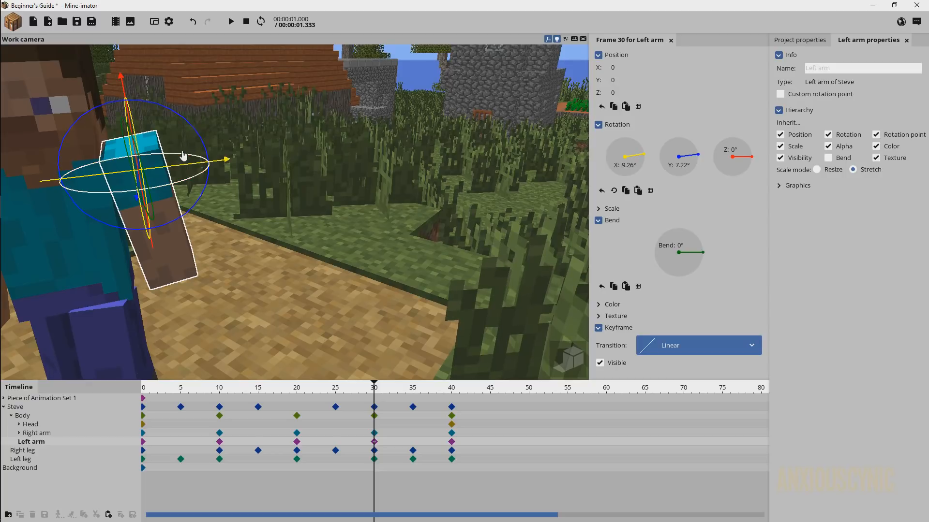
Bend the left arm at frame 30 by about 7.22° and save the project
drag(201, 97, 152, 121)
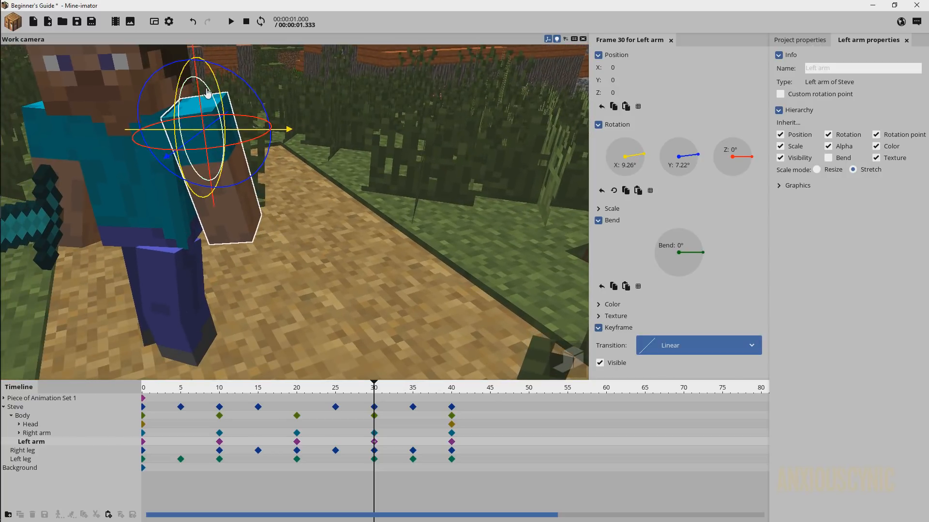
drag(207, 92, 210, 95)
key(ctrl+s)
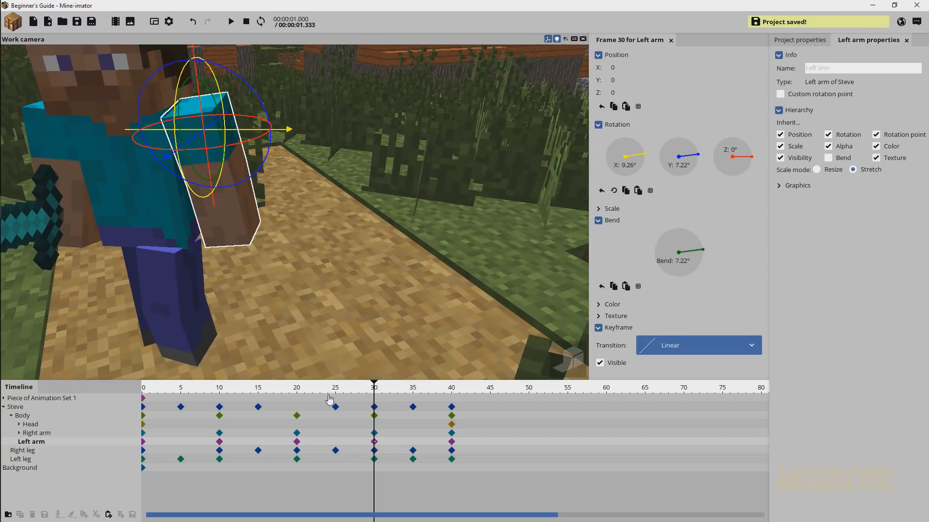
Deselect Steve's parts and play the turn animation several times from frame 0 to check the arm movement
drag(327, 390, 141, 385)
drag(271, 252, 358, 147)
click(358, 147)
key(space)
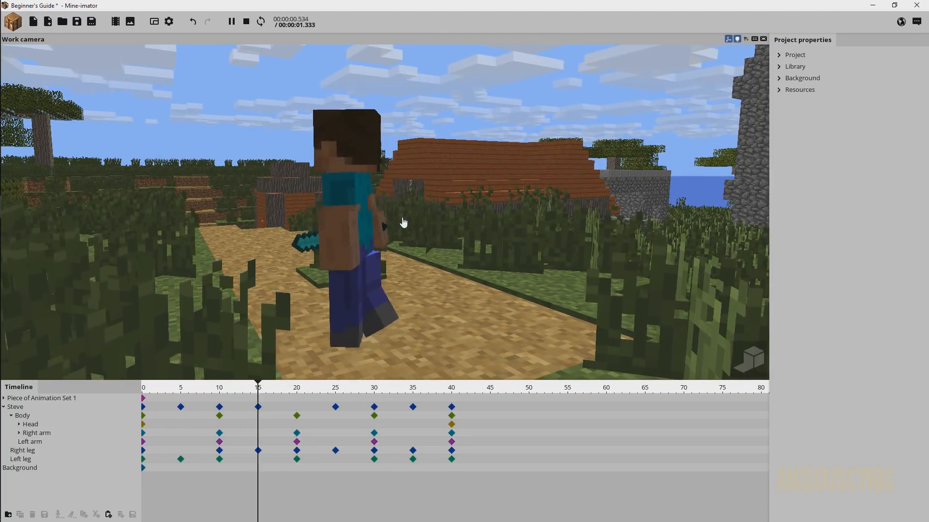
key(space)
key(space)
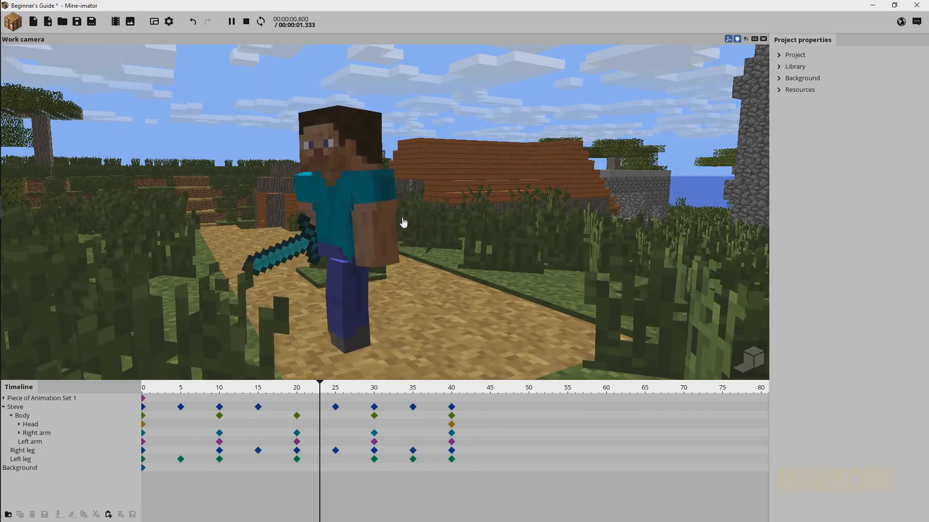
key(space)
key(space)
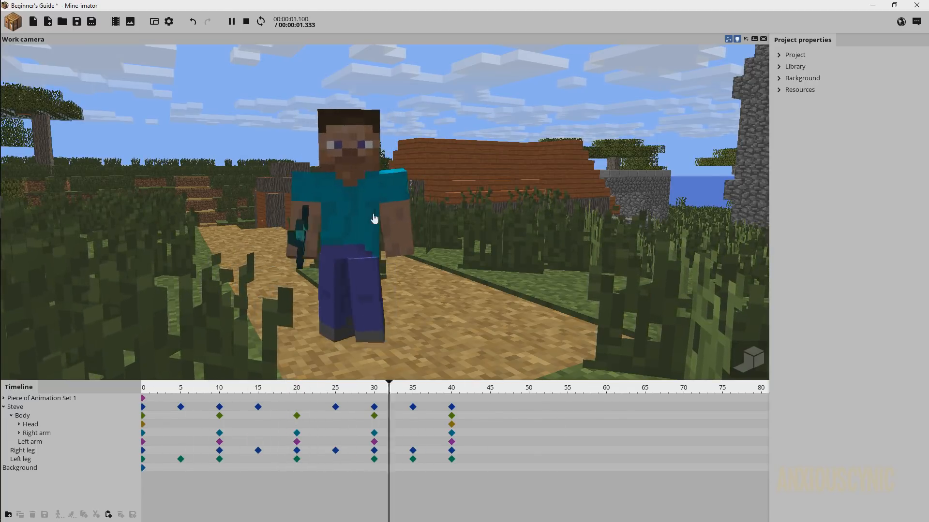
key(space)
Add an unrotated head keyframe at frame 6, and rotate the head at frame 15 to about 2.49° on Y and 19.86° on Z
click(220, 425)
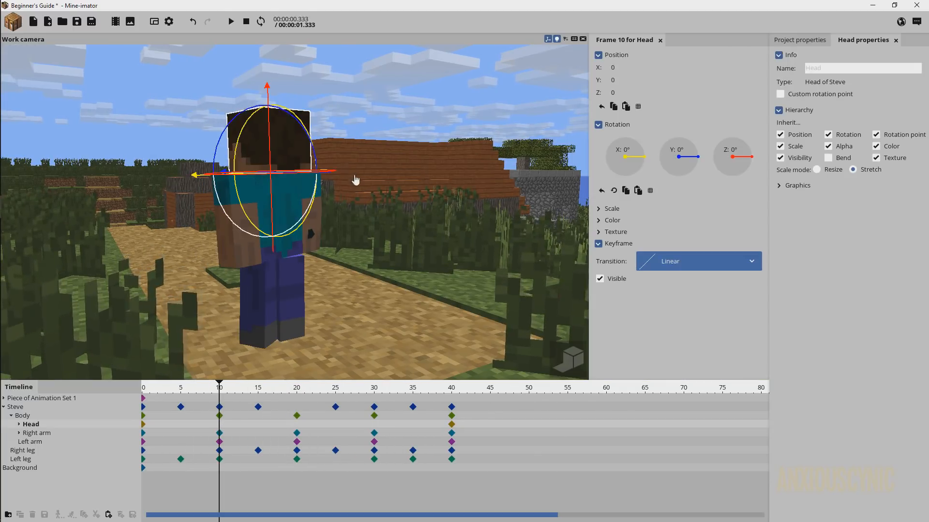
middle_drag(356, 181, 301, 163)
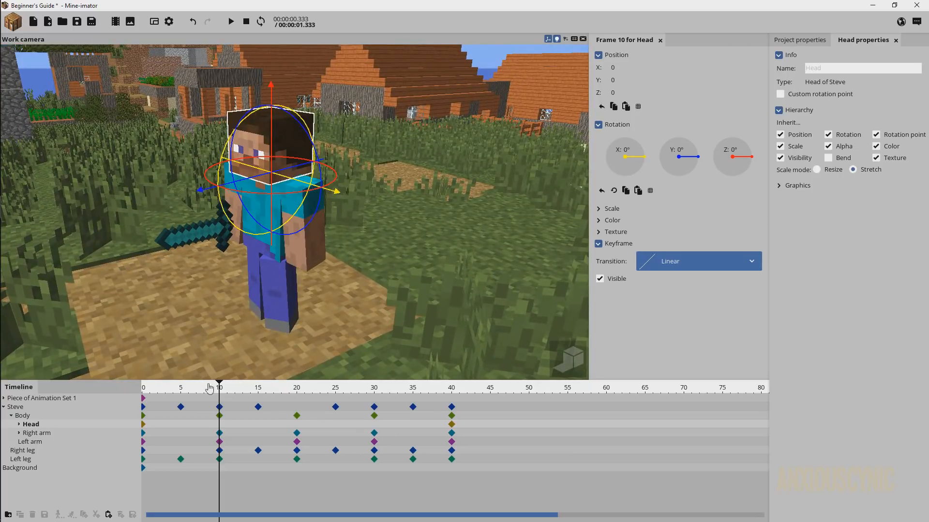
click(192, 429)
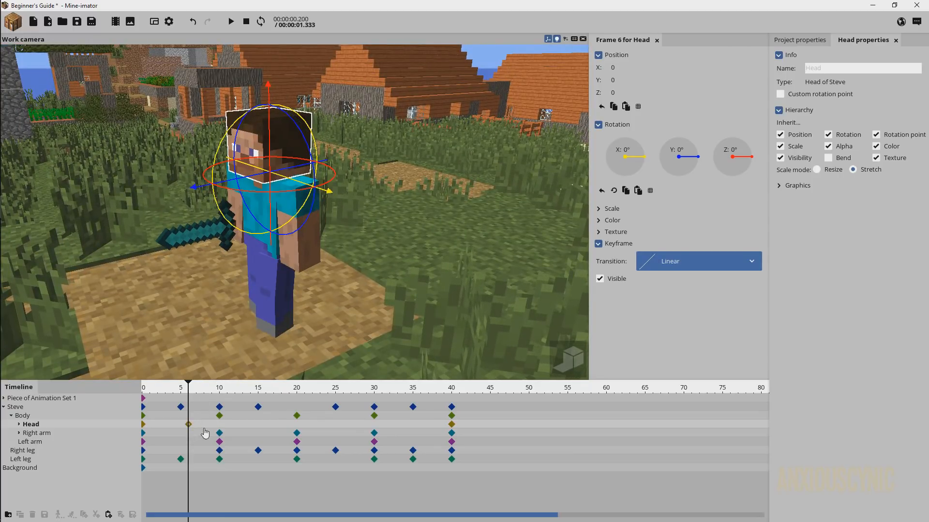
click(258, 429)
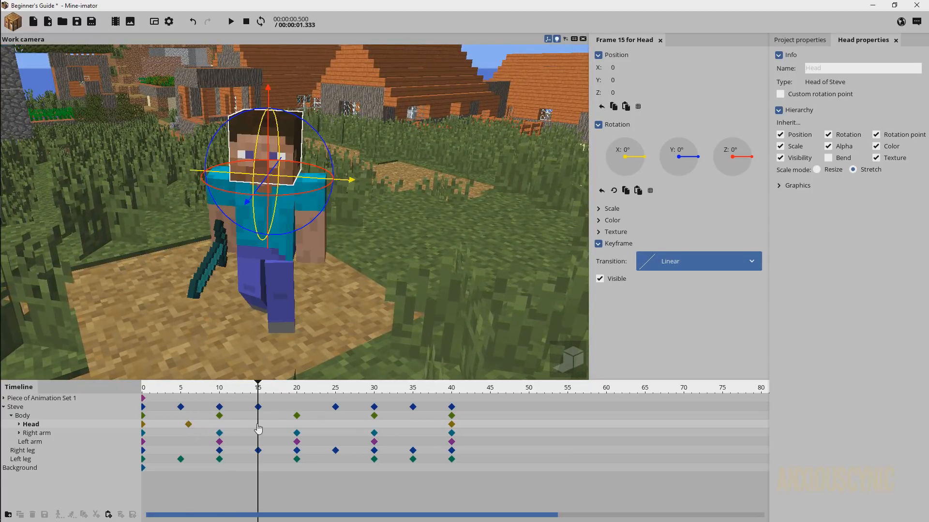
drag(308, 165, 318, 137)
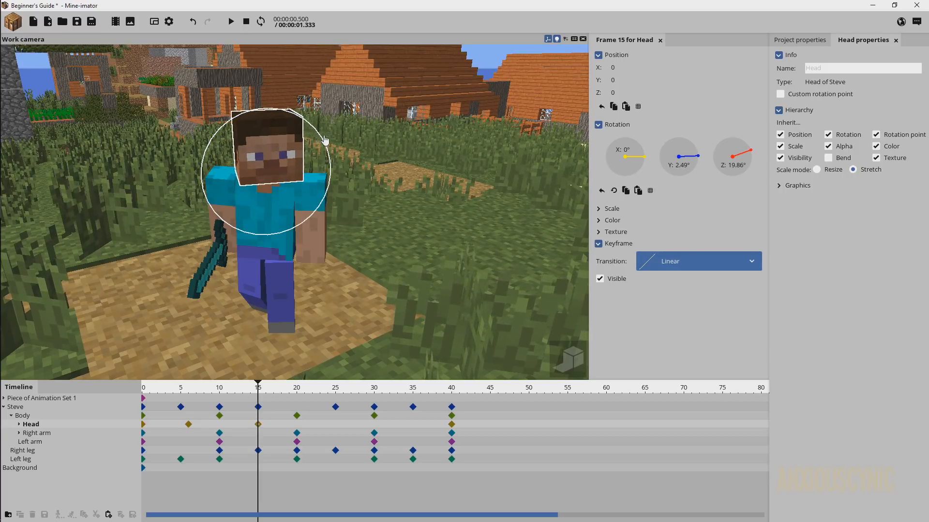
Rotate the head at frame 25 to about 5.10° on X and 16.14° on Z
drag(355, 350, 344, 325)
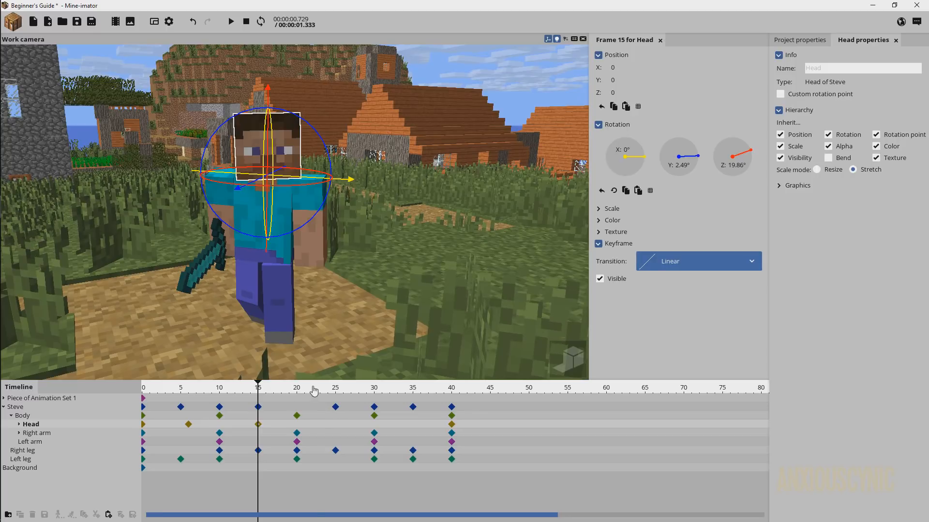
drag(314, 391, 336, 390)
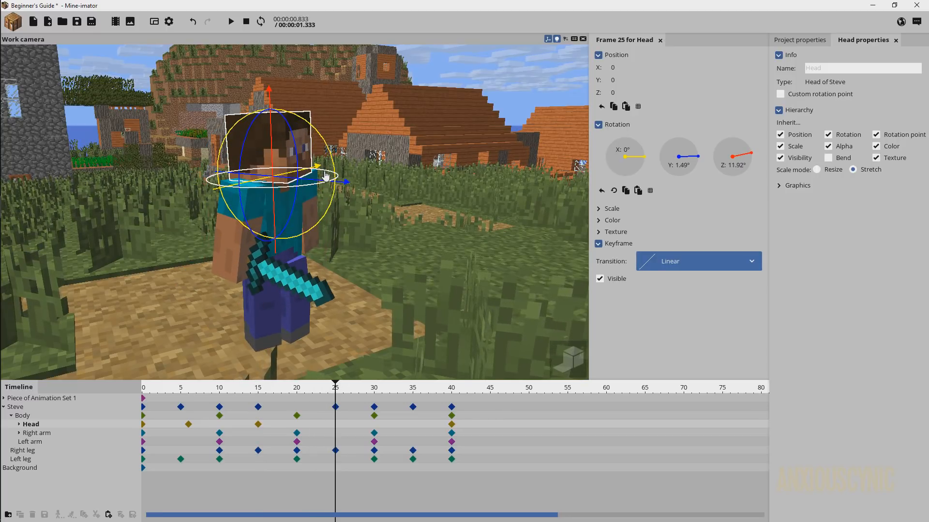
drag(319, 168, 328, 146)
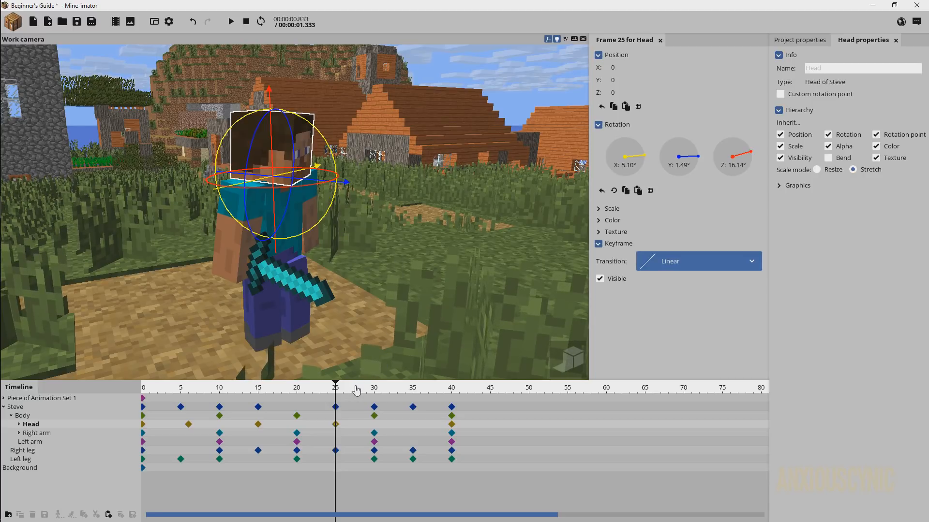
Play the turn animation repeatedly from frame 0 with nothing selected to check the head movement, and save the project
key(space)
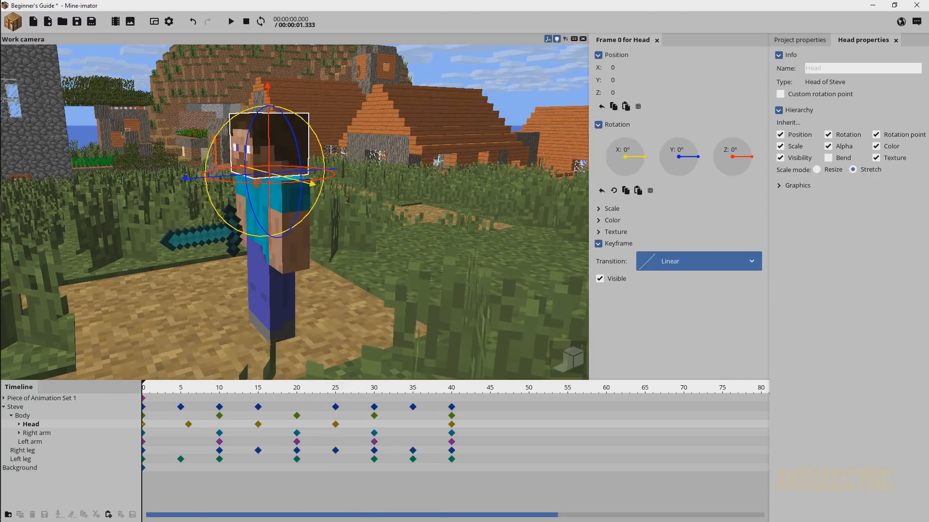
drag(332, 79, 252, 79)
click(332, 78)
right_drag(411, 176, 389, 167)
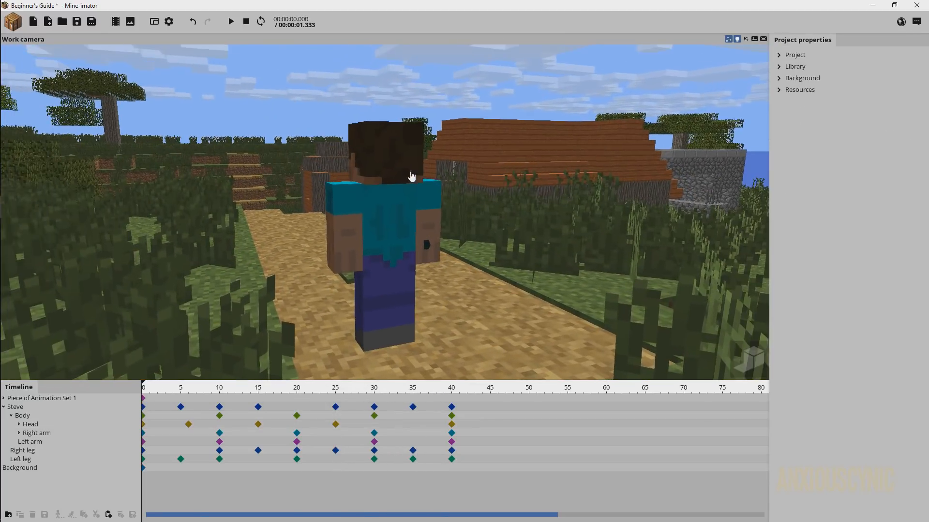
key(space)
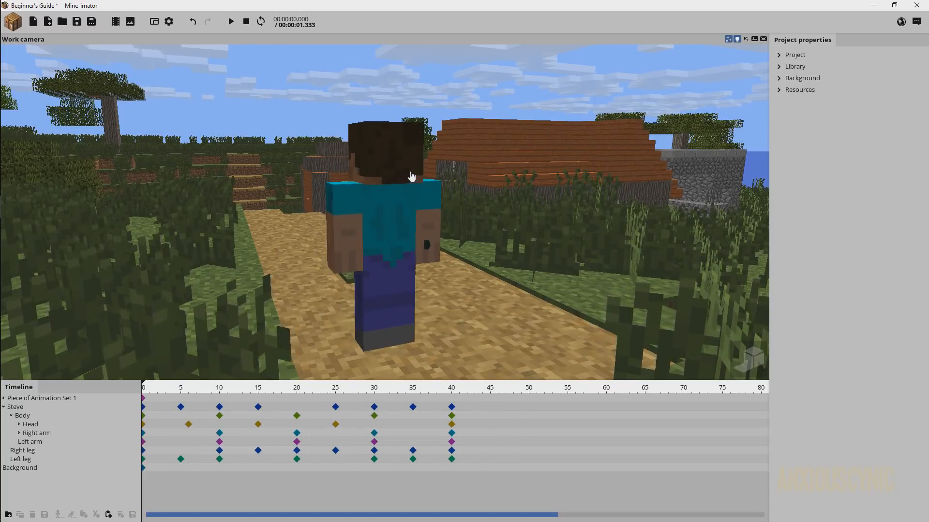
key(space)
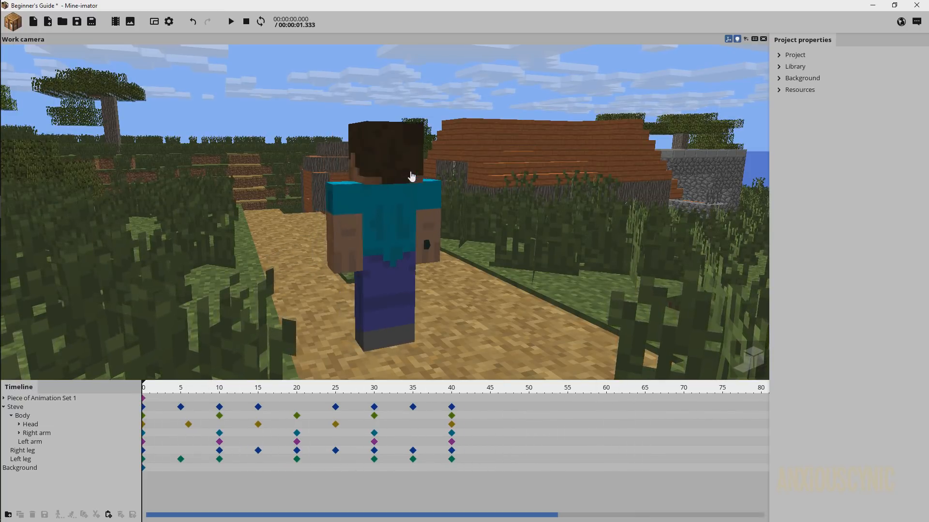
key(shift+space)
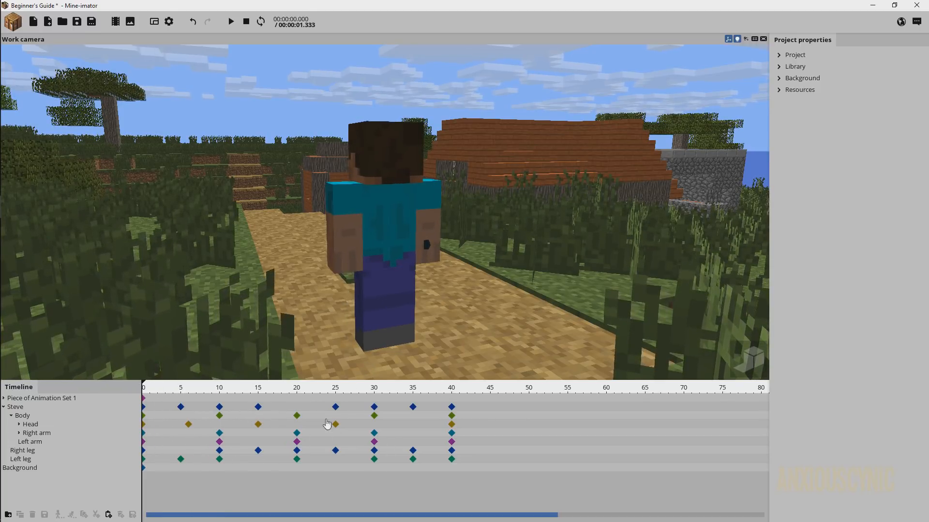
key(space)
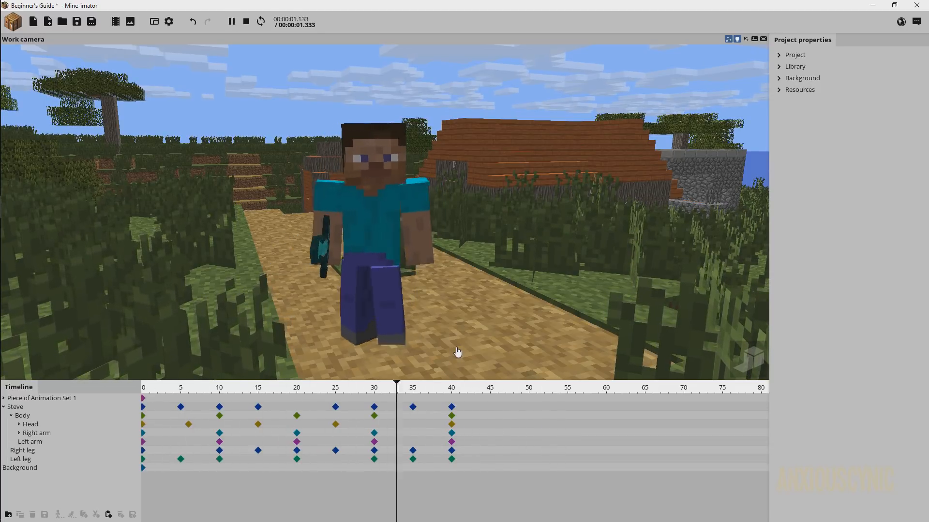
key(space)
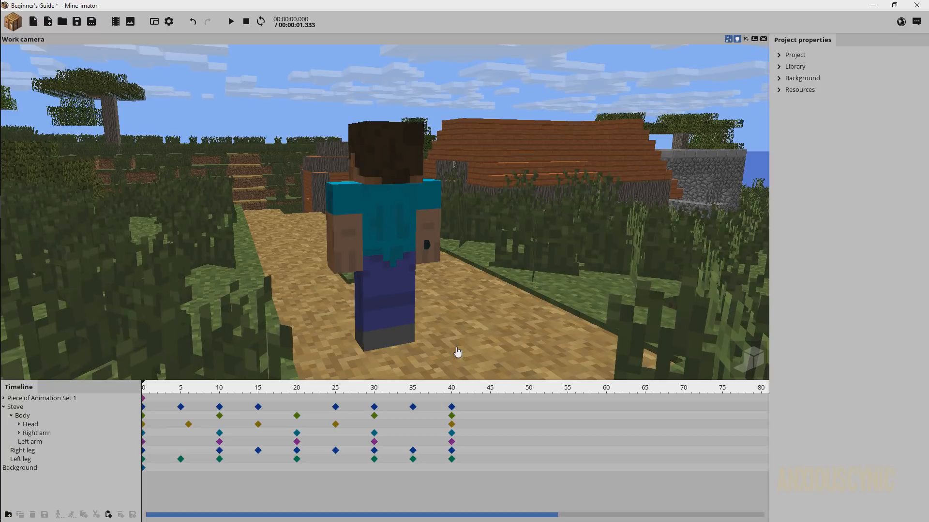
key(space)
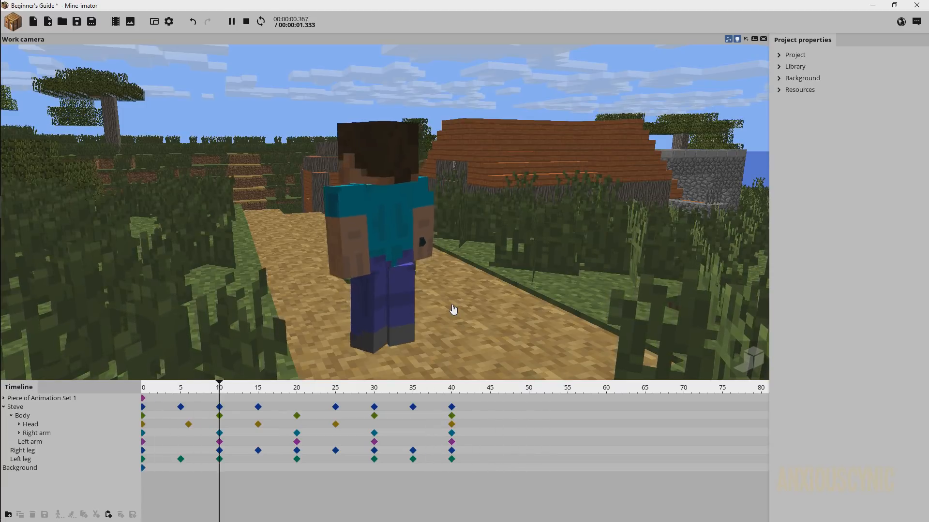
key(ctrl+s)
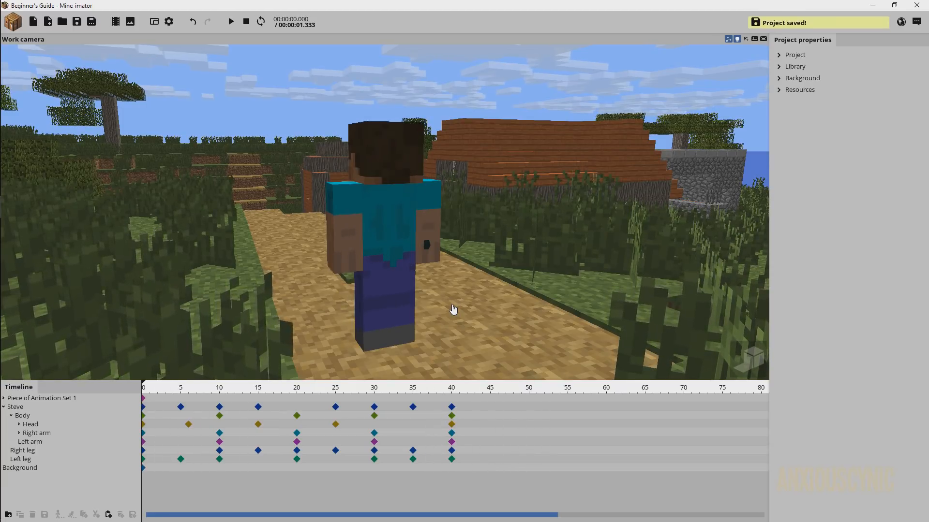